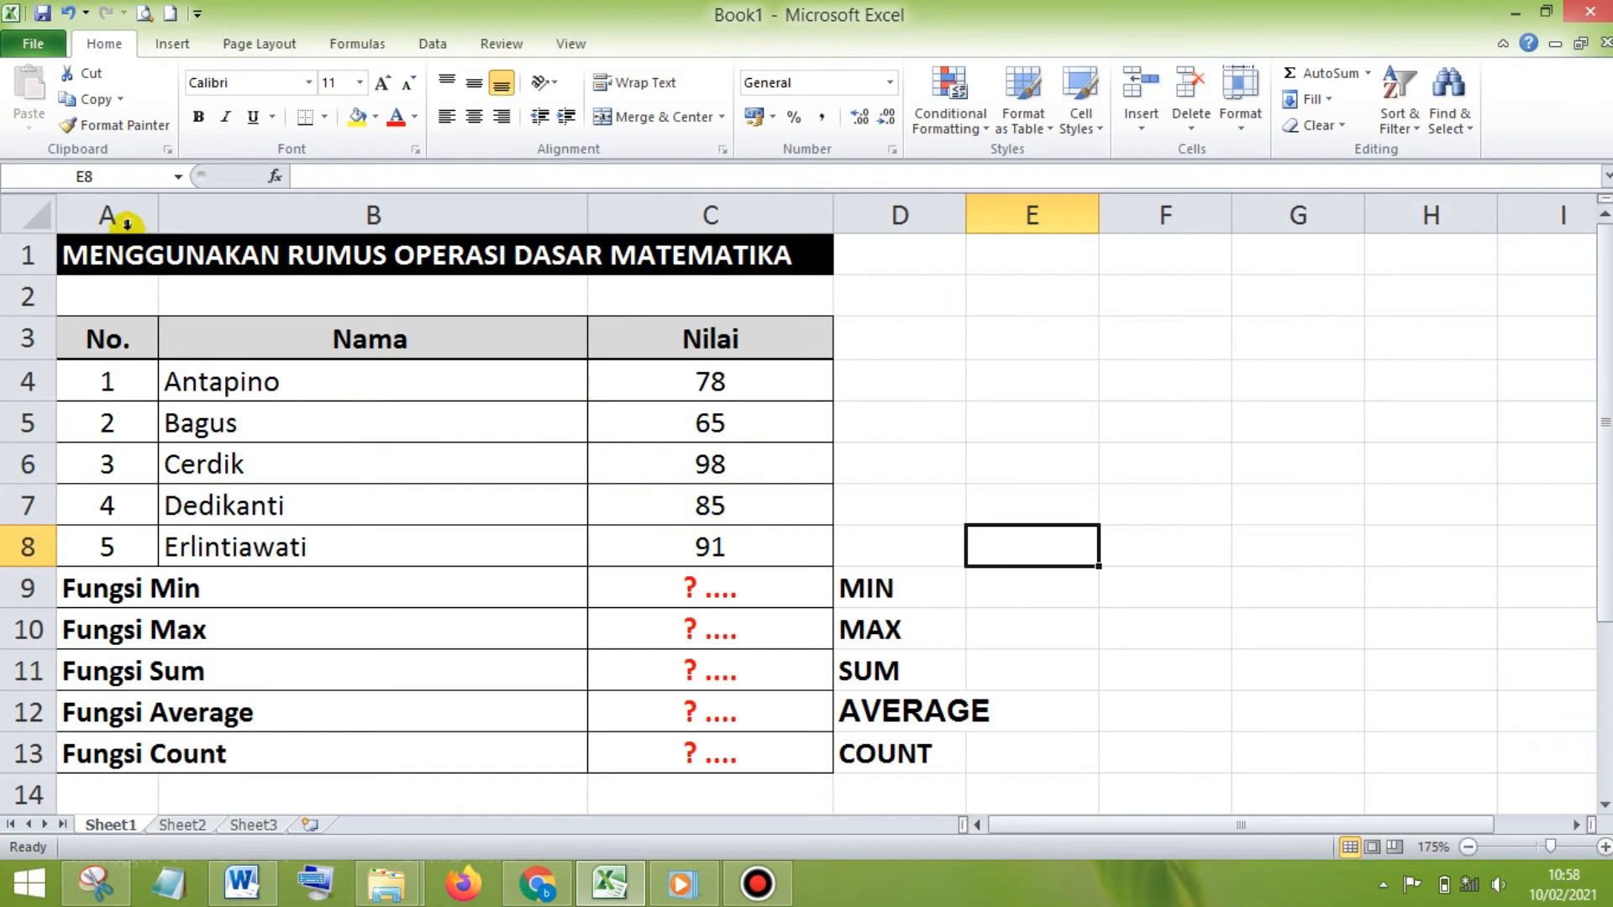
Step: Examine the table's columns, its data rows 4 to 8 and the scores in C4:C8 used by the functions
click(122, 220)
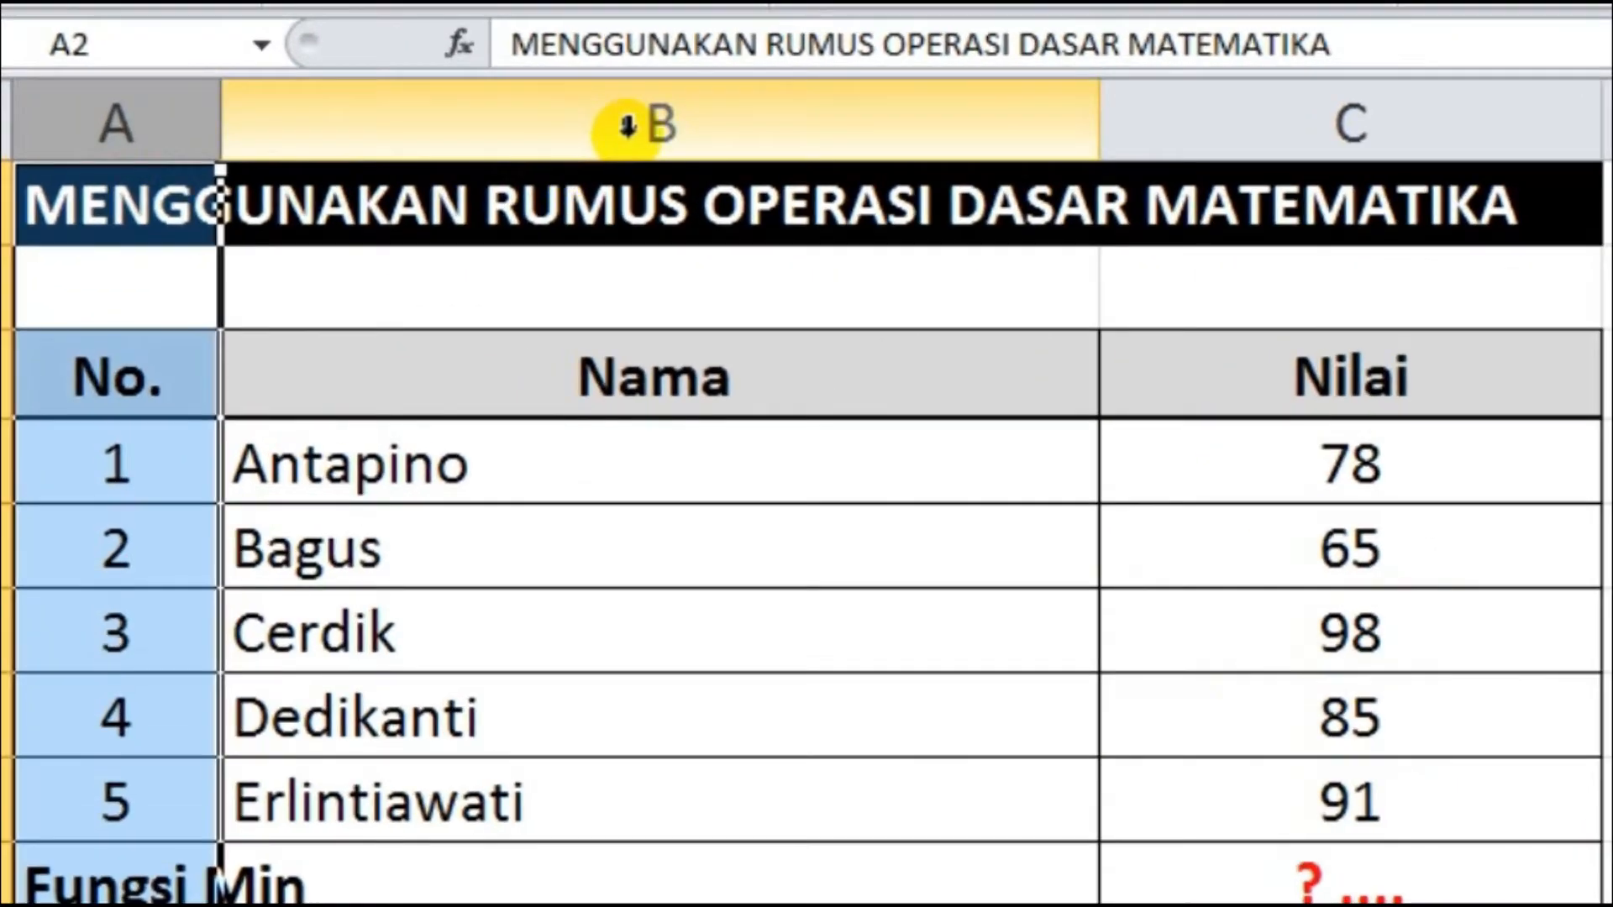
click(626, 126)
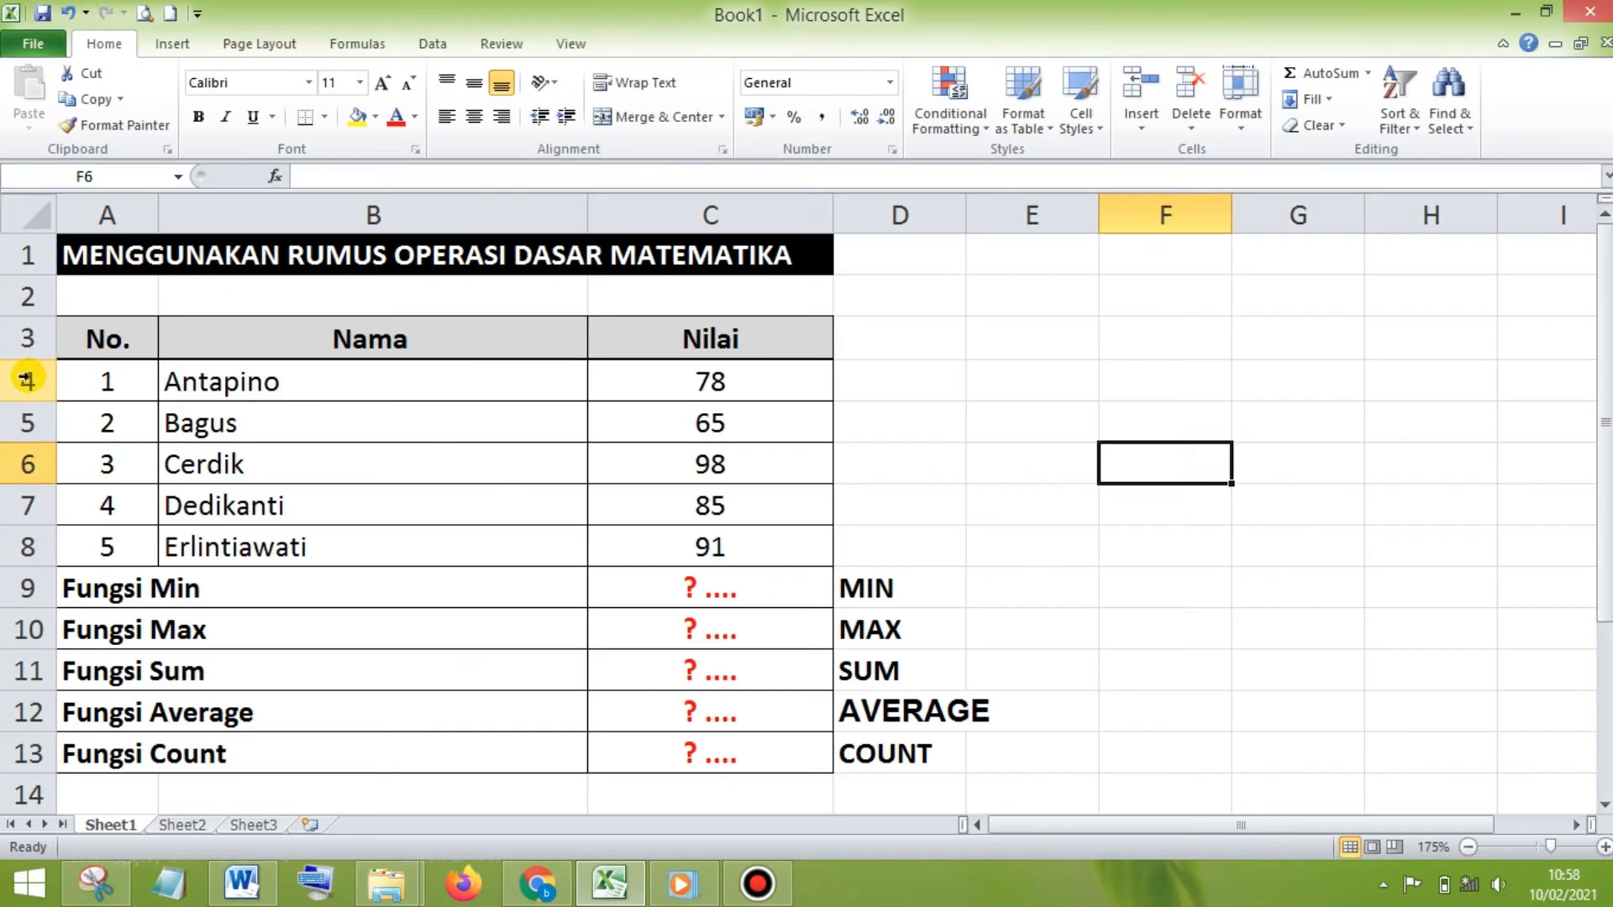
drag(4, 439, 4, 727)
drag(27, 547, 27, 547)
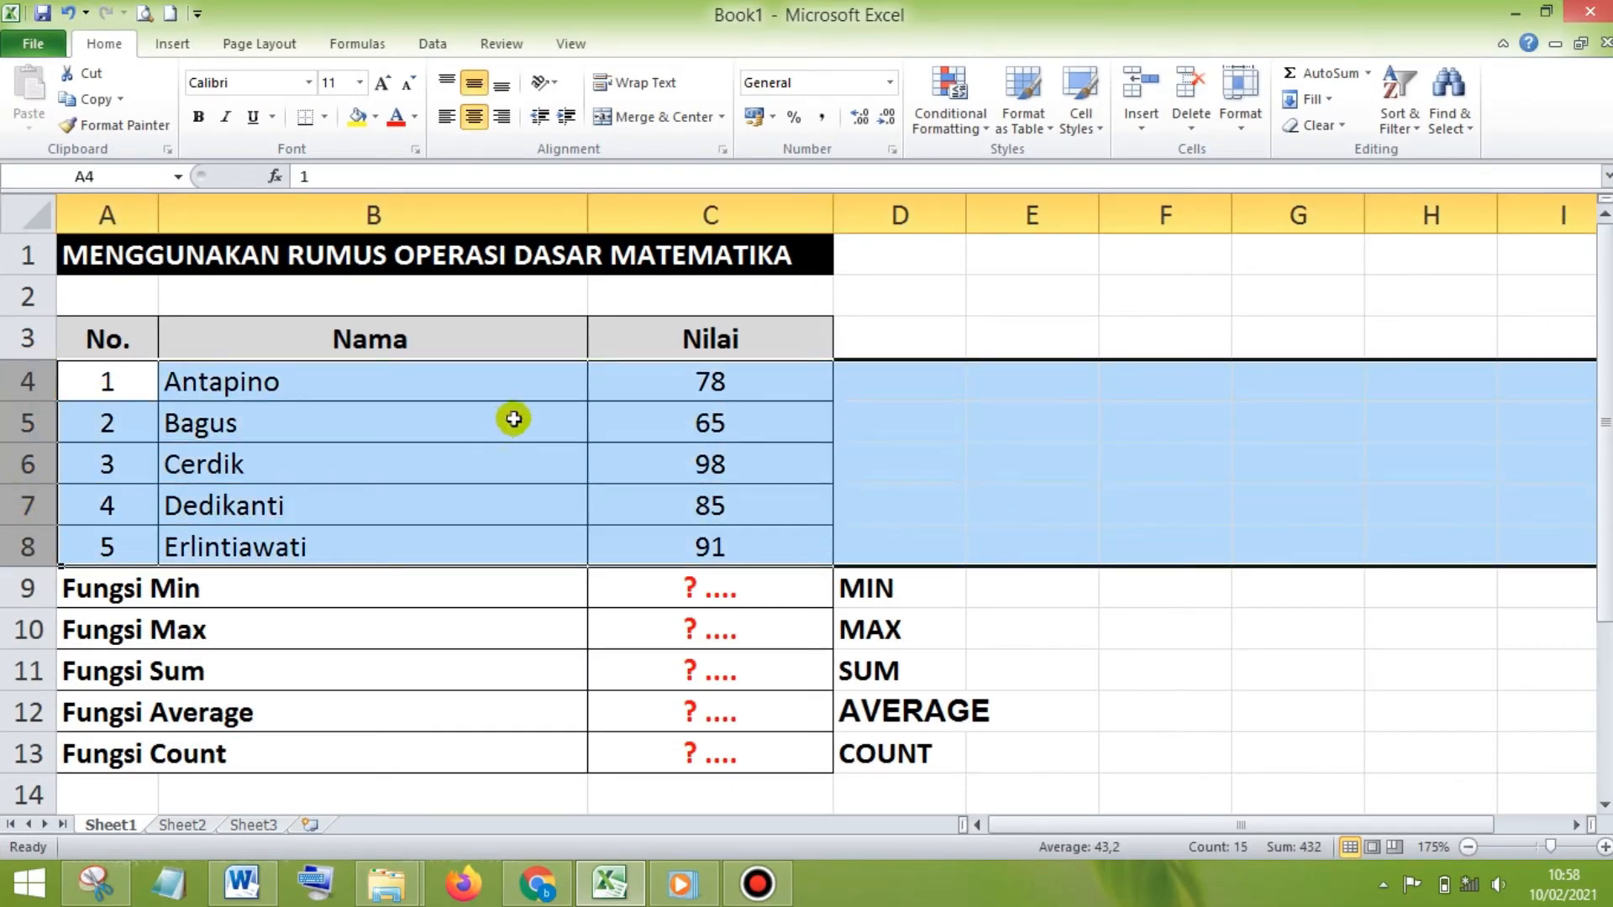
click(897, 433)
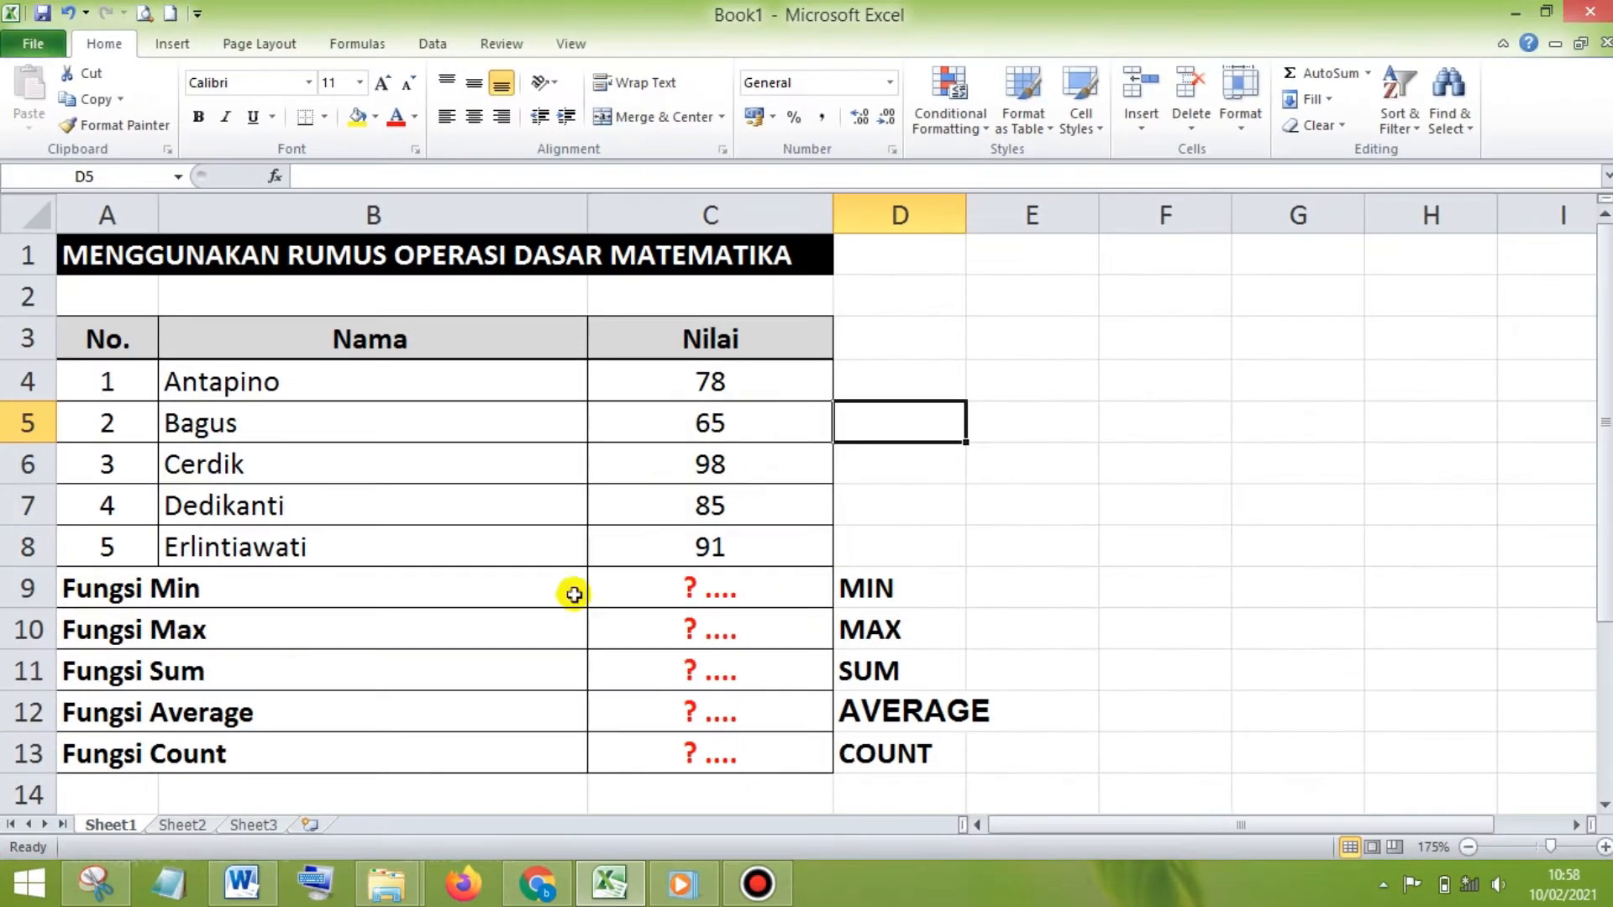
click(751, 593)
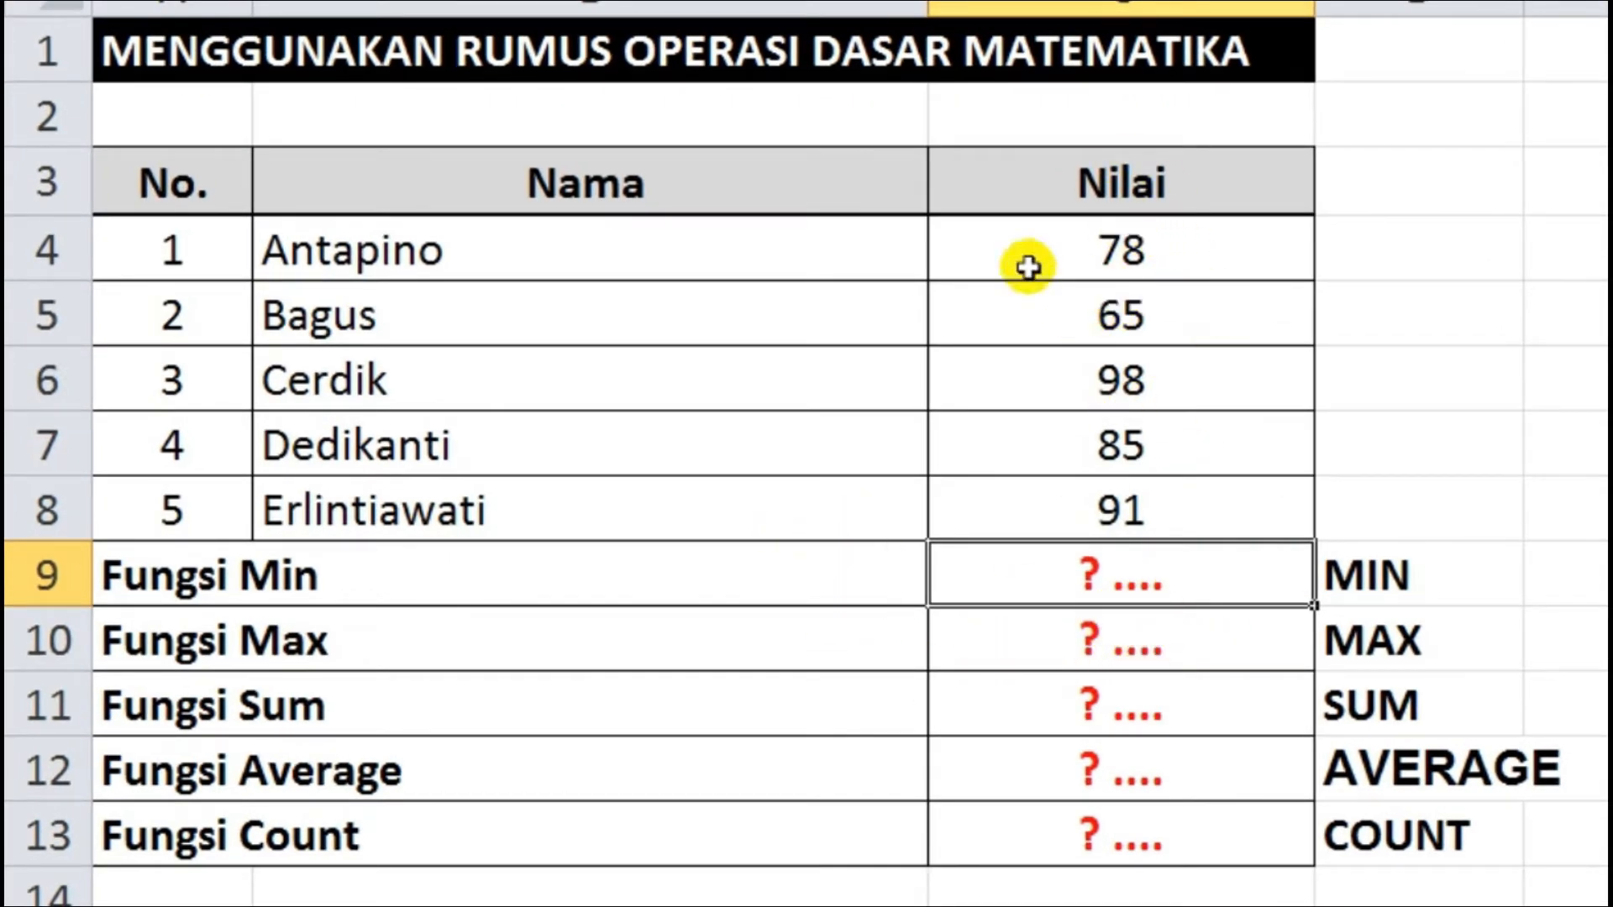
drag(202, 255, 832, 471)
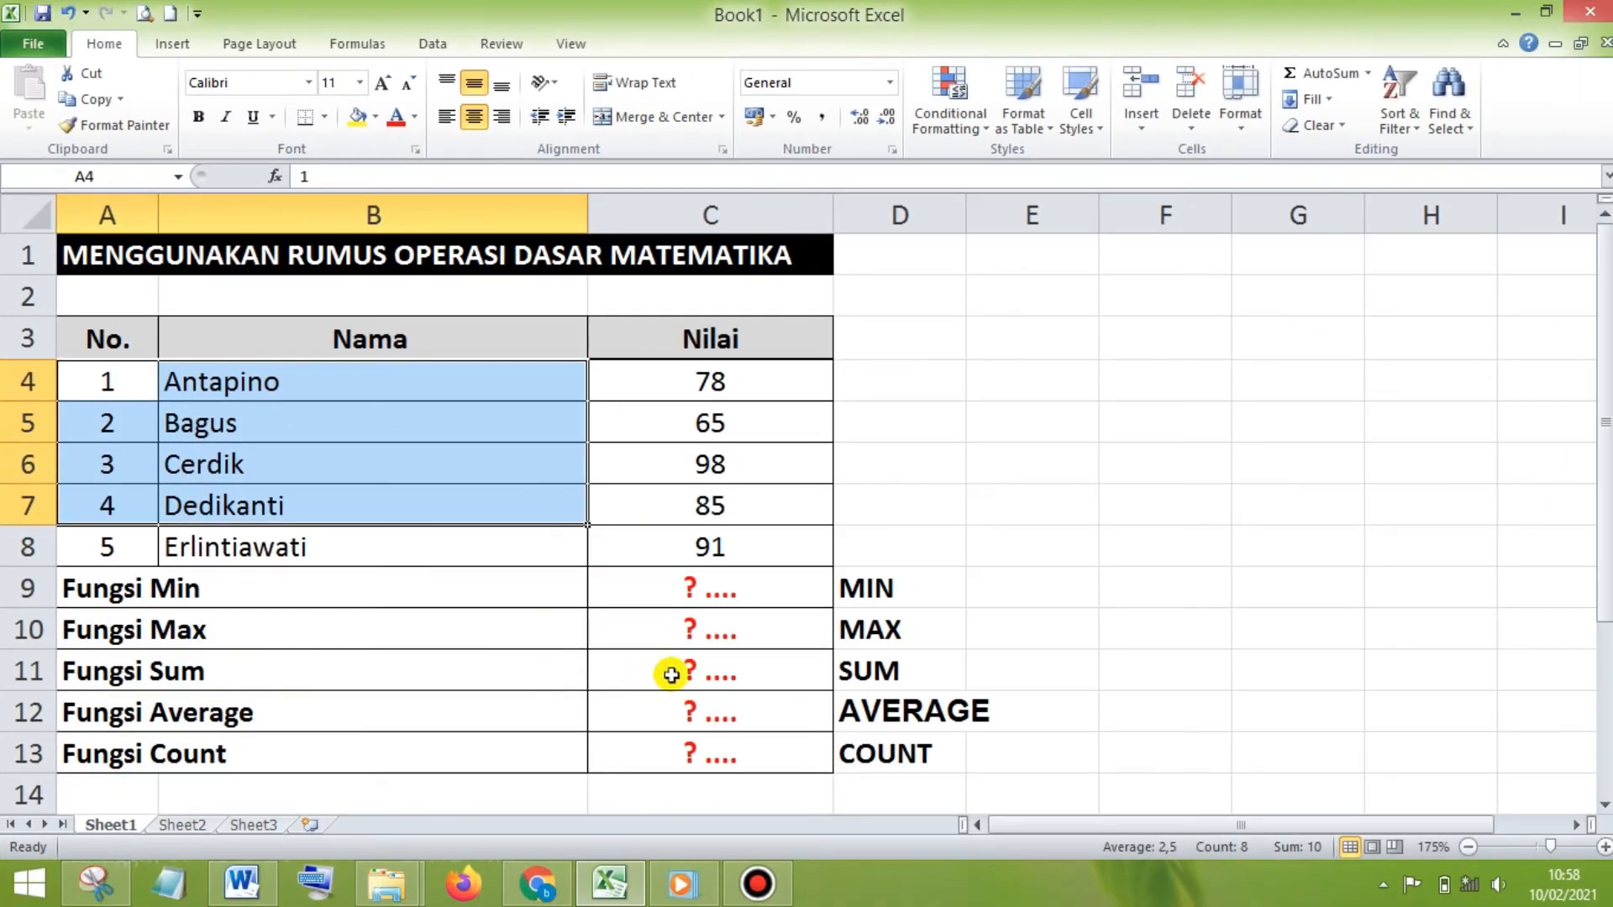
click(659, 665)
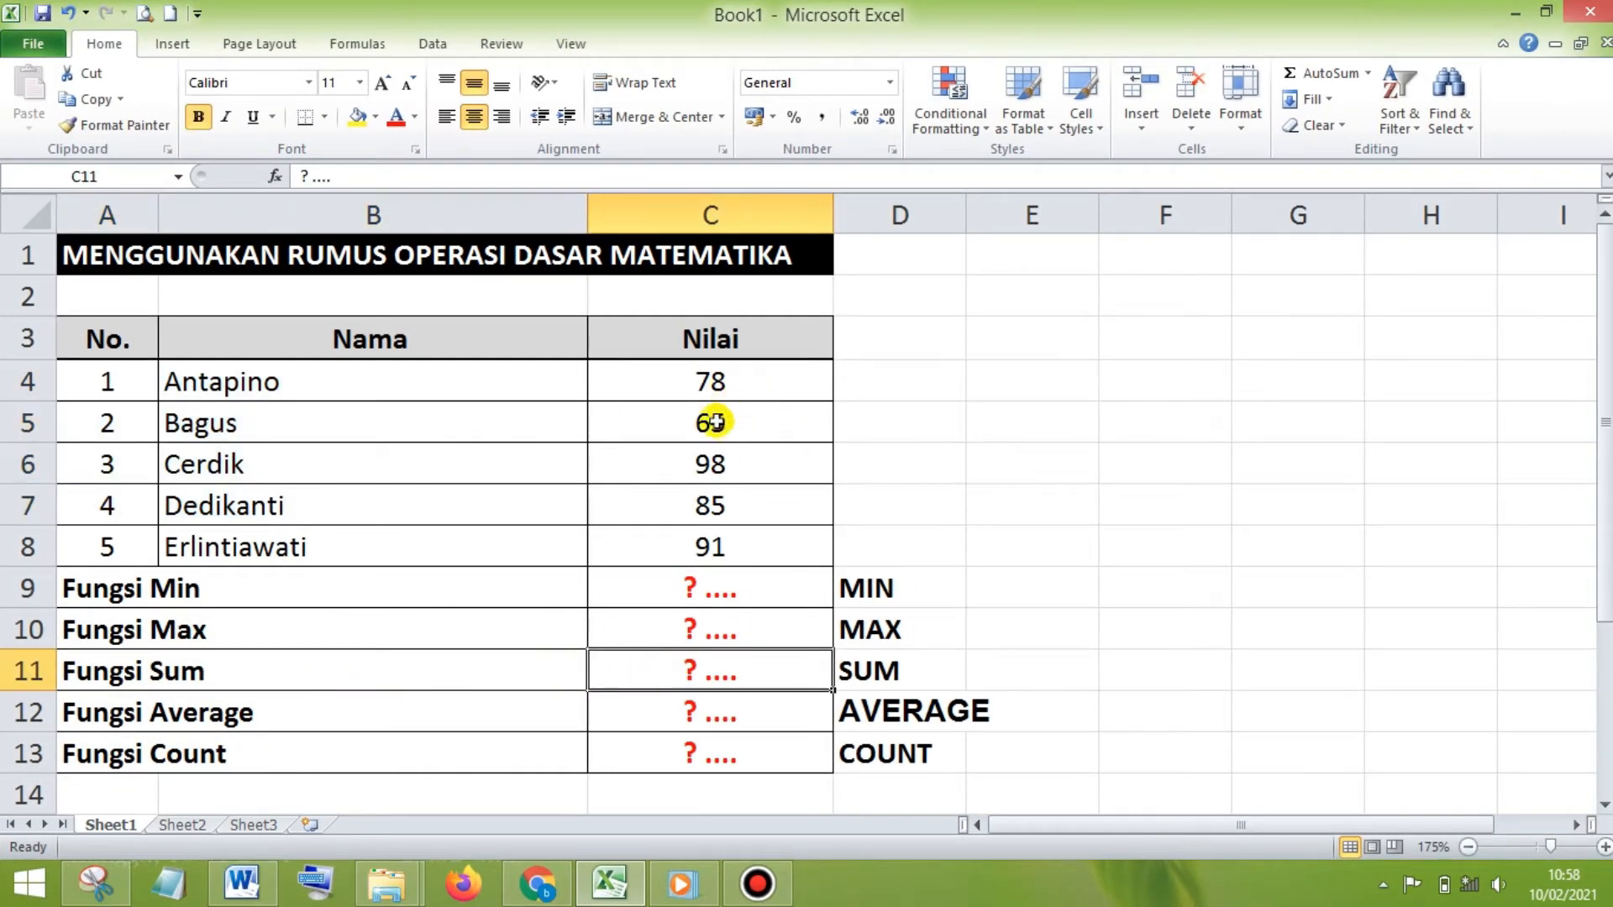
drag(712, 388, 709, 547)
click(712, 385)
drag(712, 385, 713, 546)
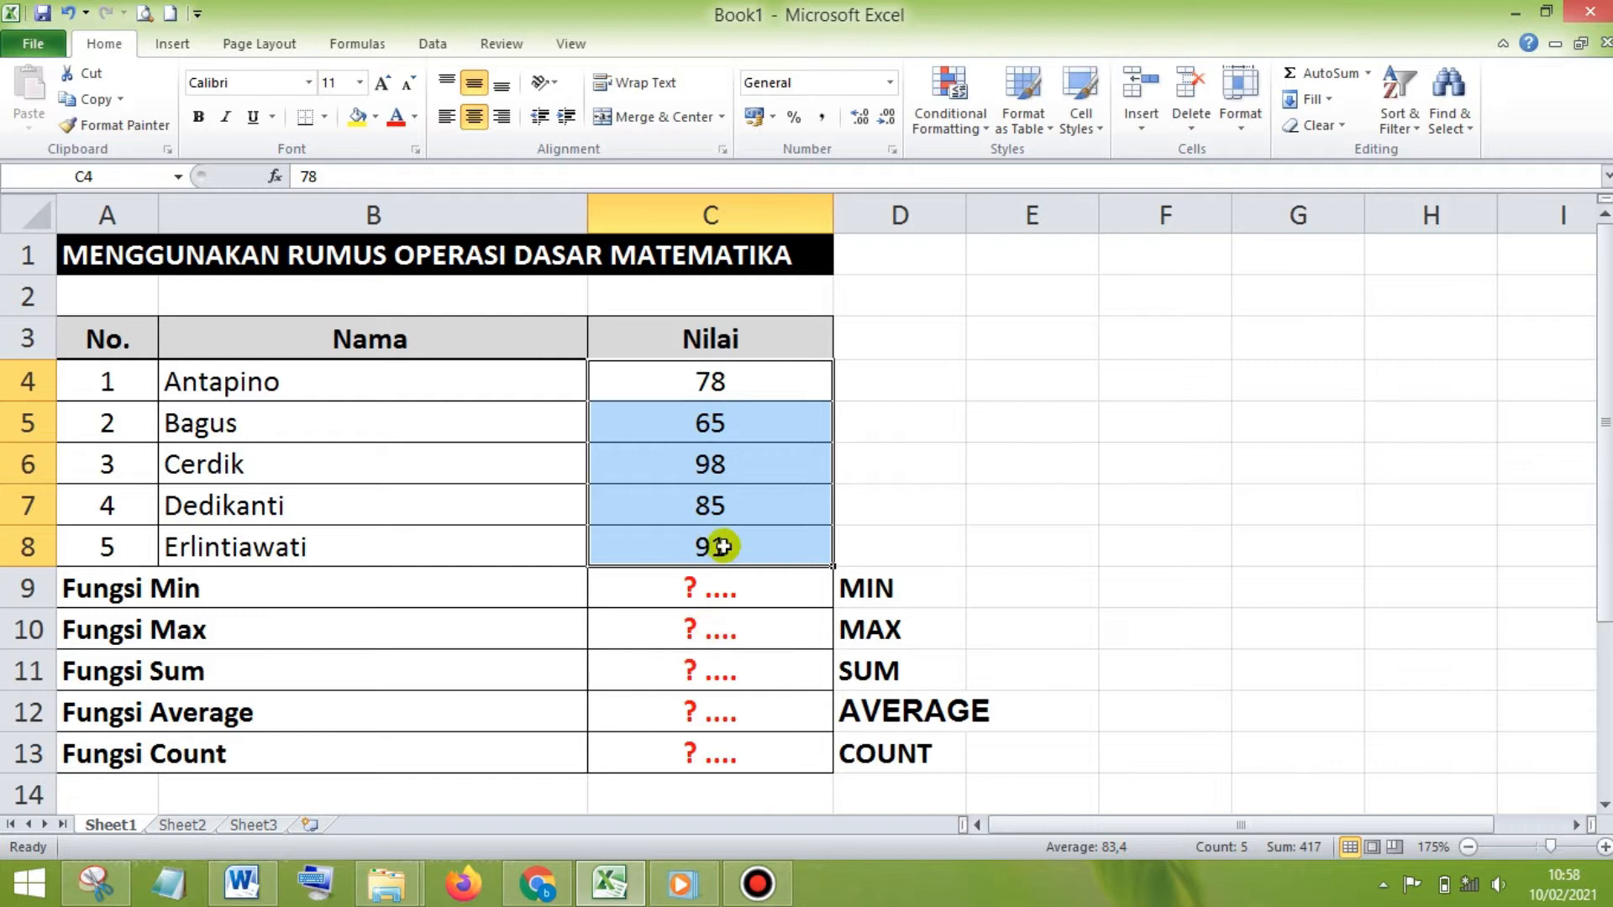
click(712, 384)
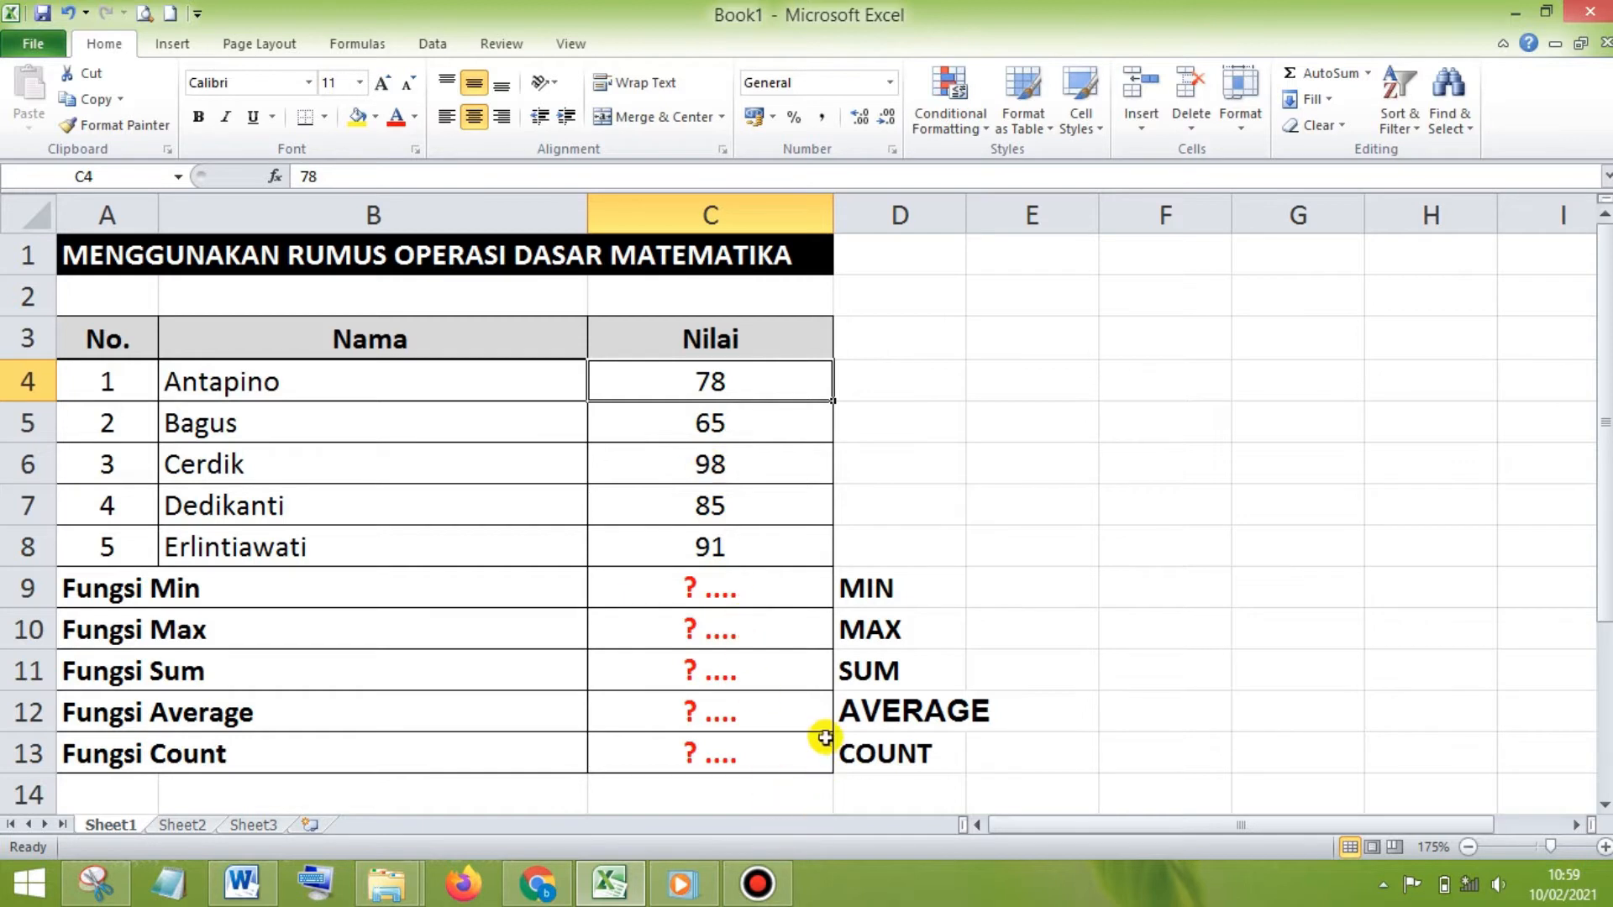
Step: Begin a MIN formula in cell C9 for the Fungsi Min row, up to its opening parenthesis
click(802, 602)
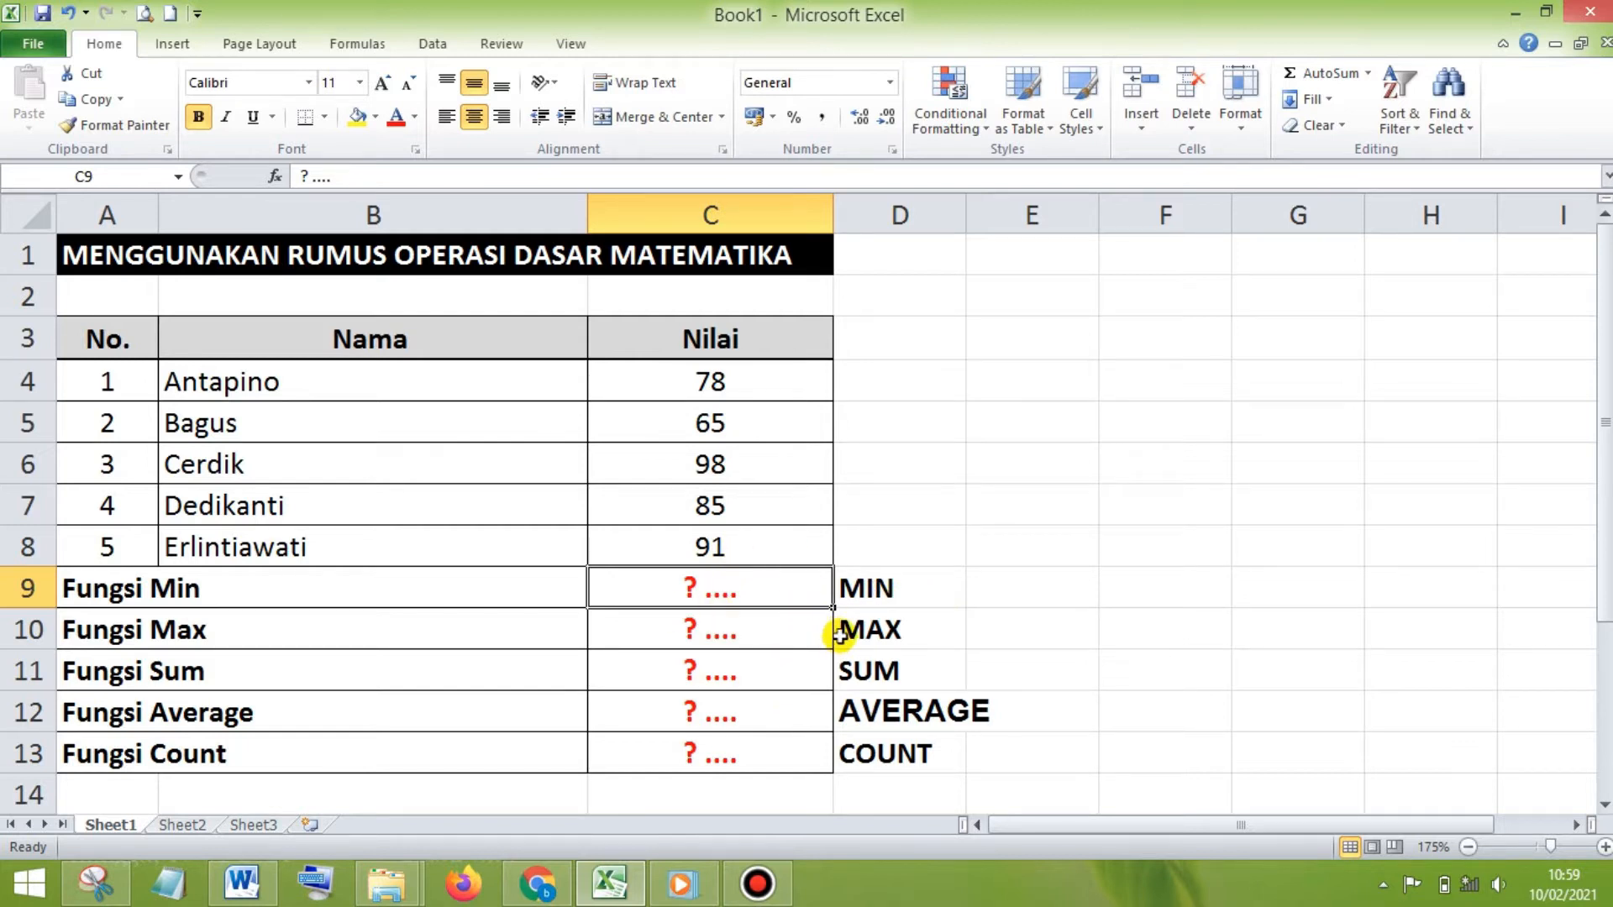
text(=)
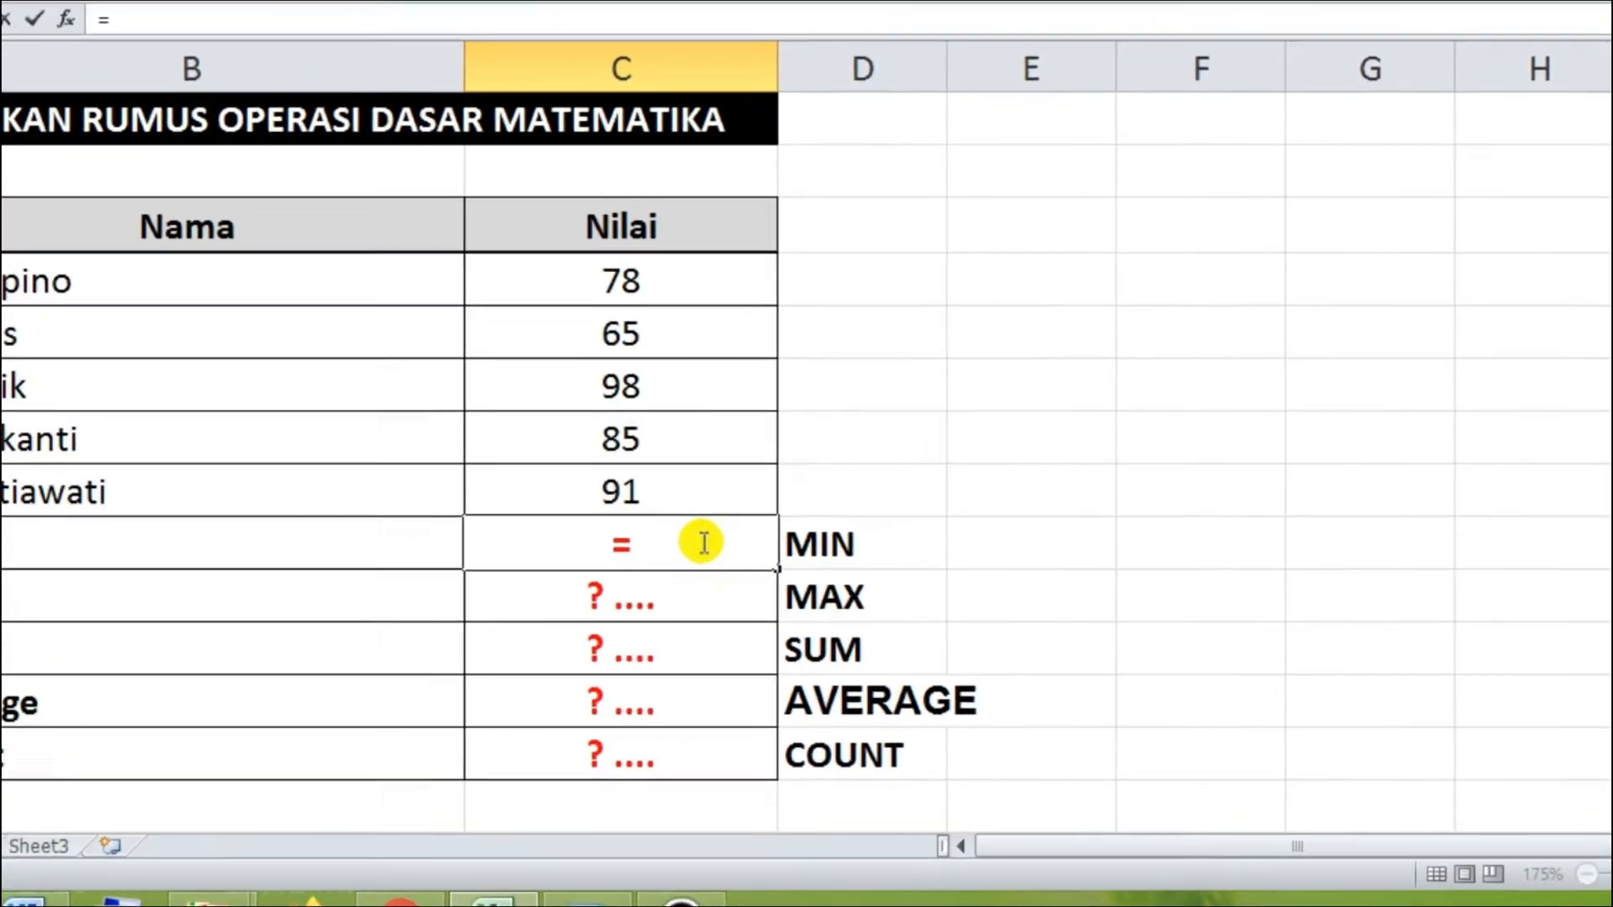
text(M)
text(IN)
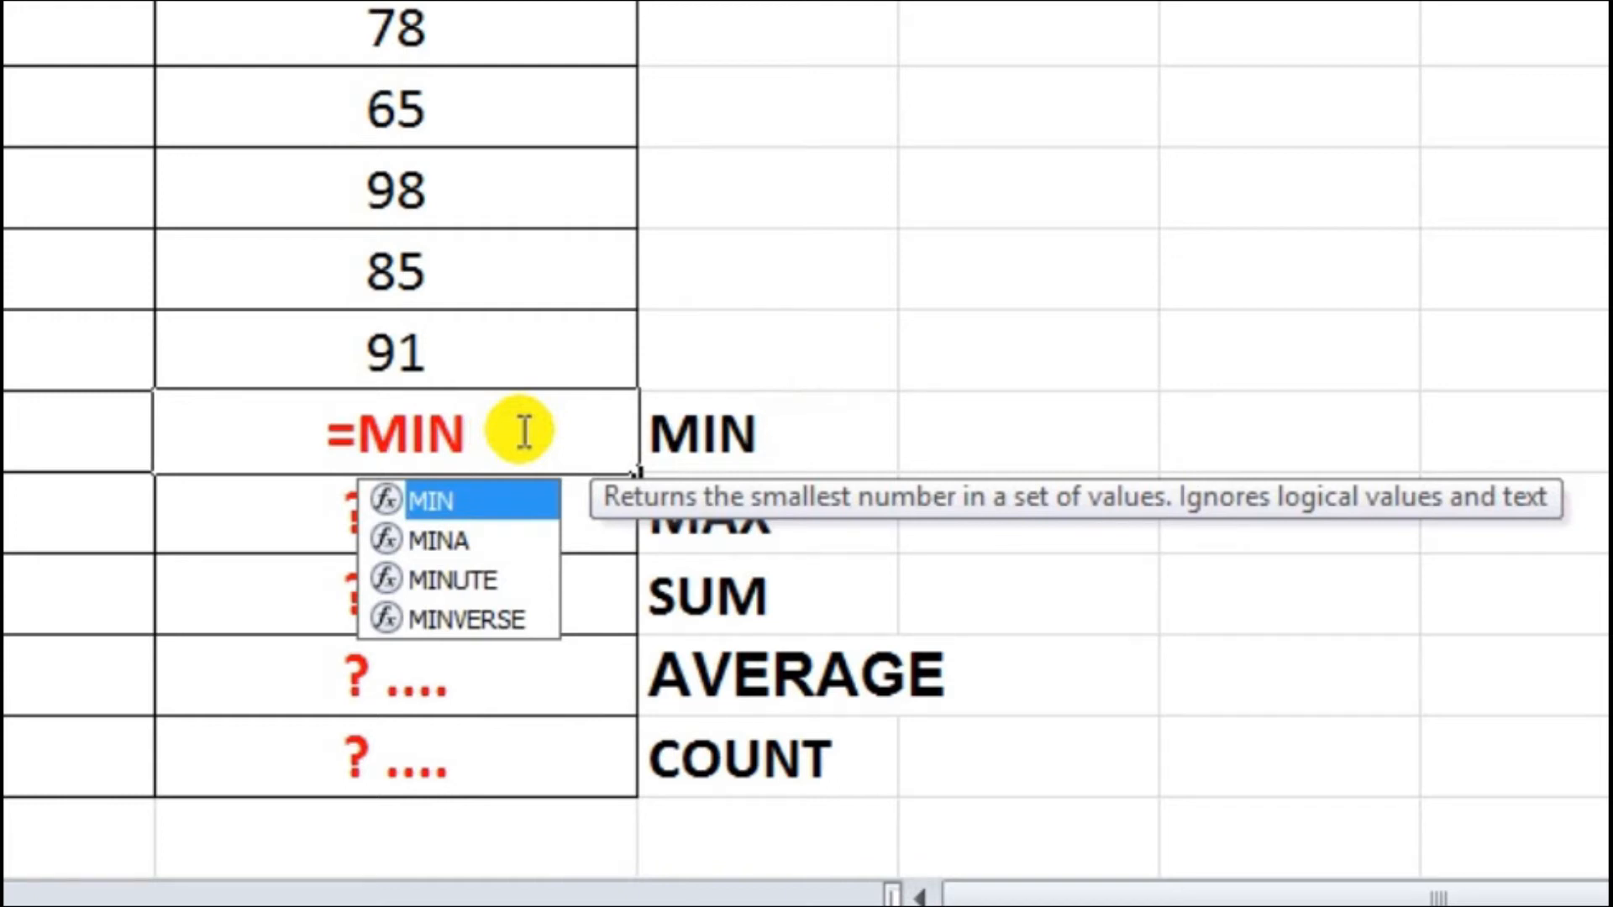
key(BackSpace)
key(BackSpace)
key(BackSpace)
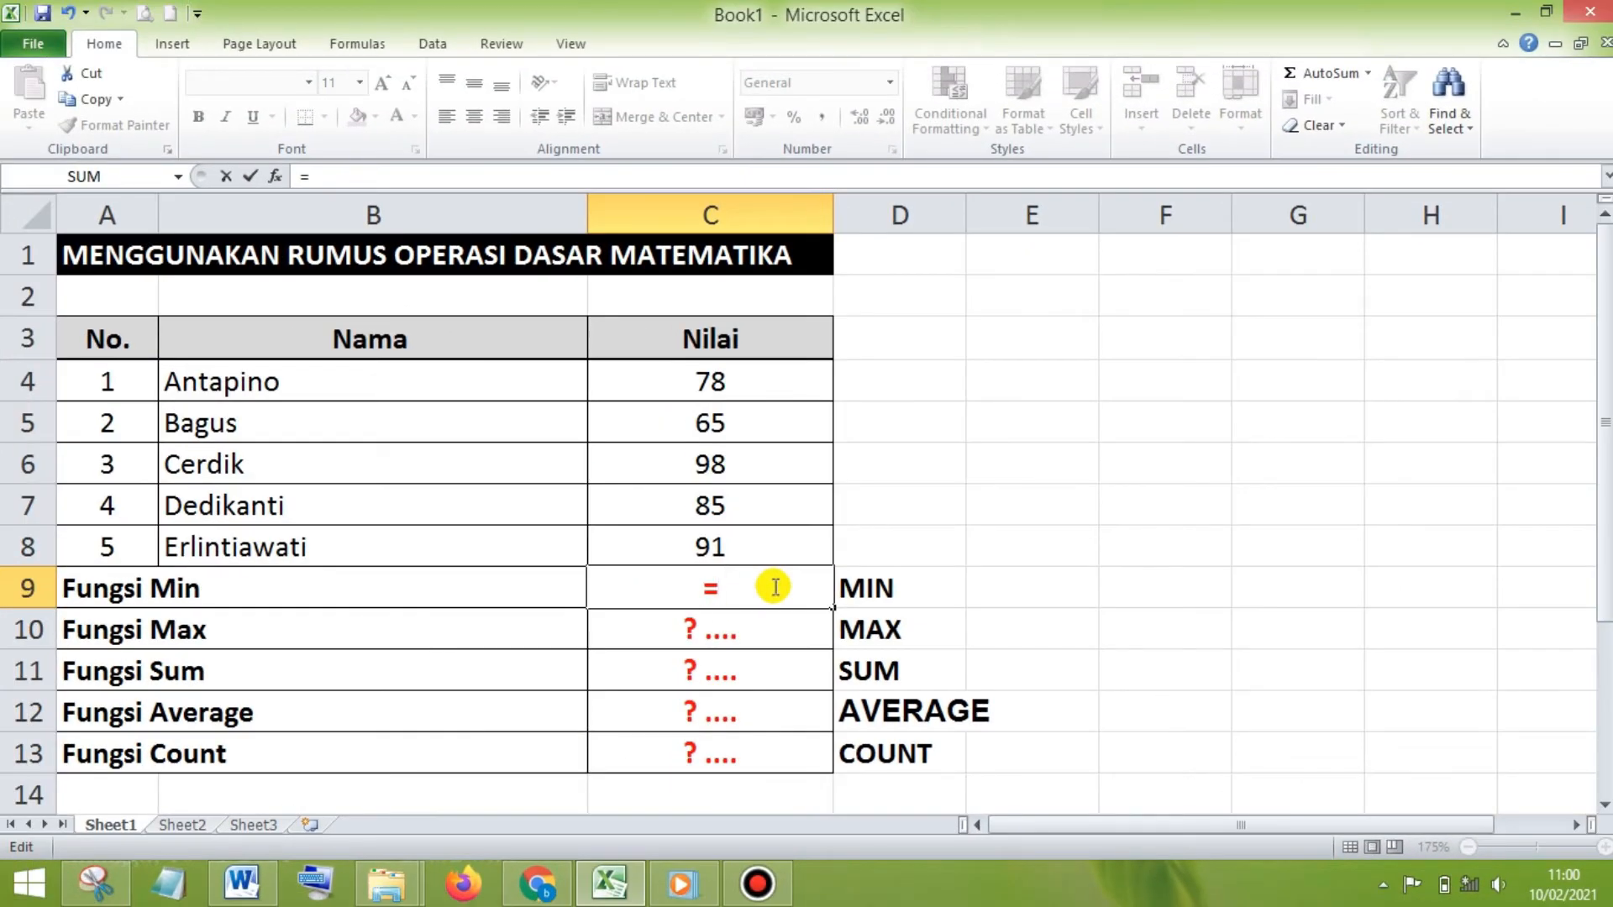
text(M)
key(BackSpace)
text(min)
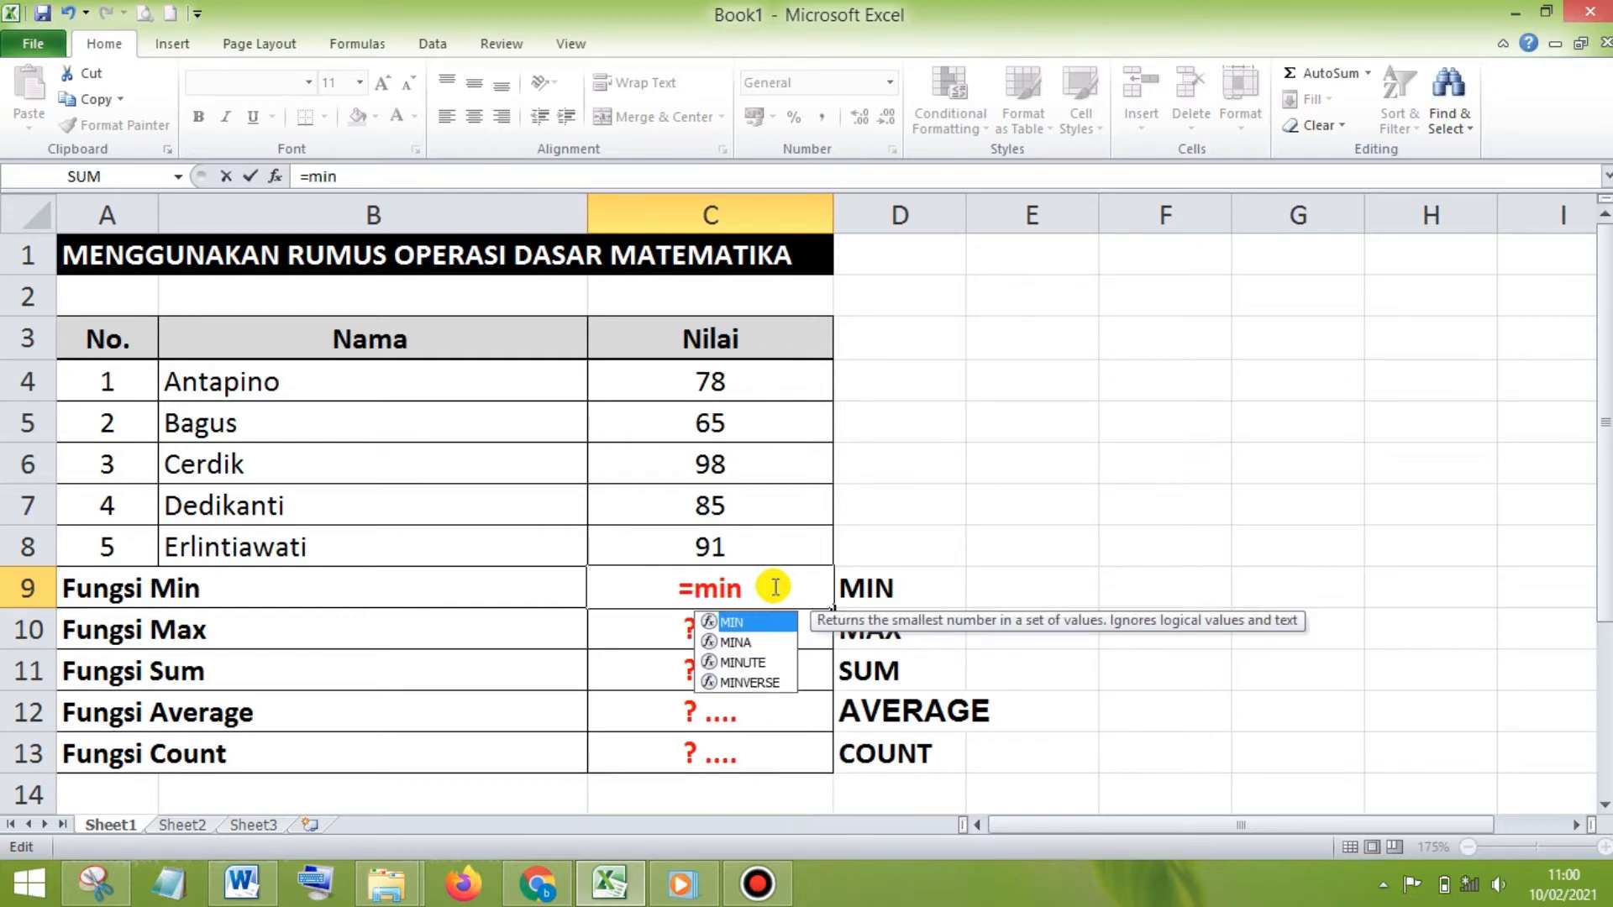
text(()
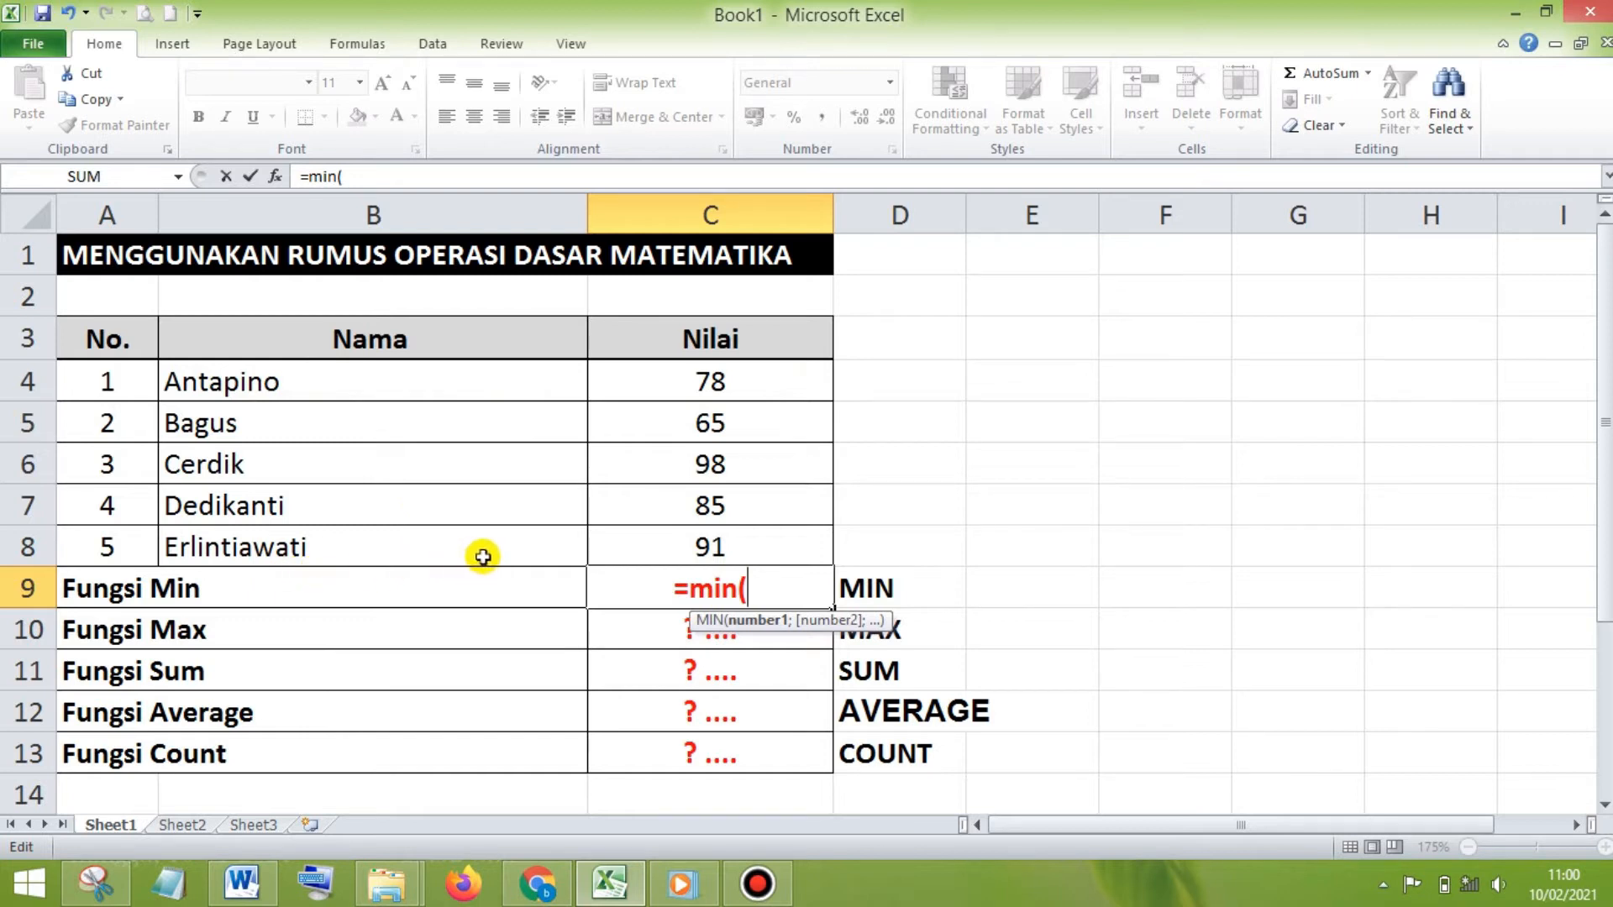
click(28, 380)
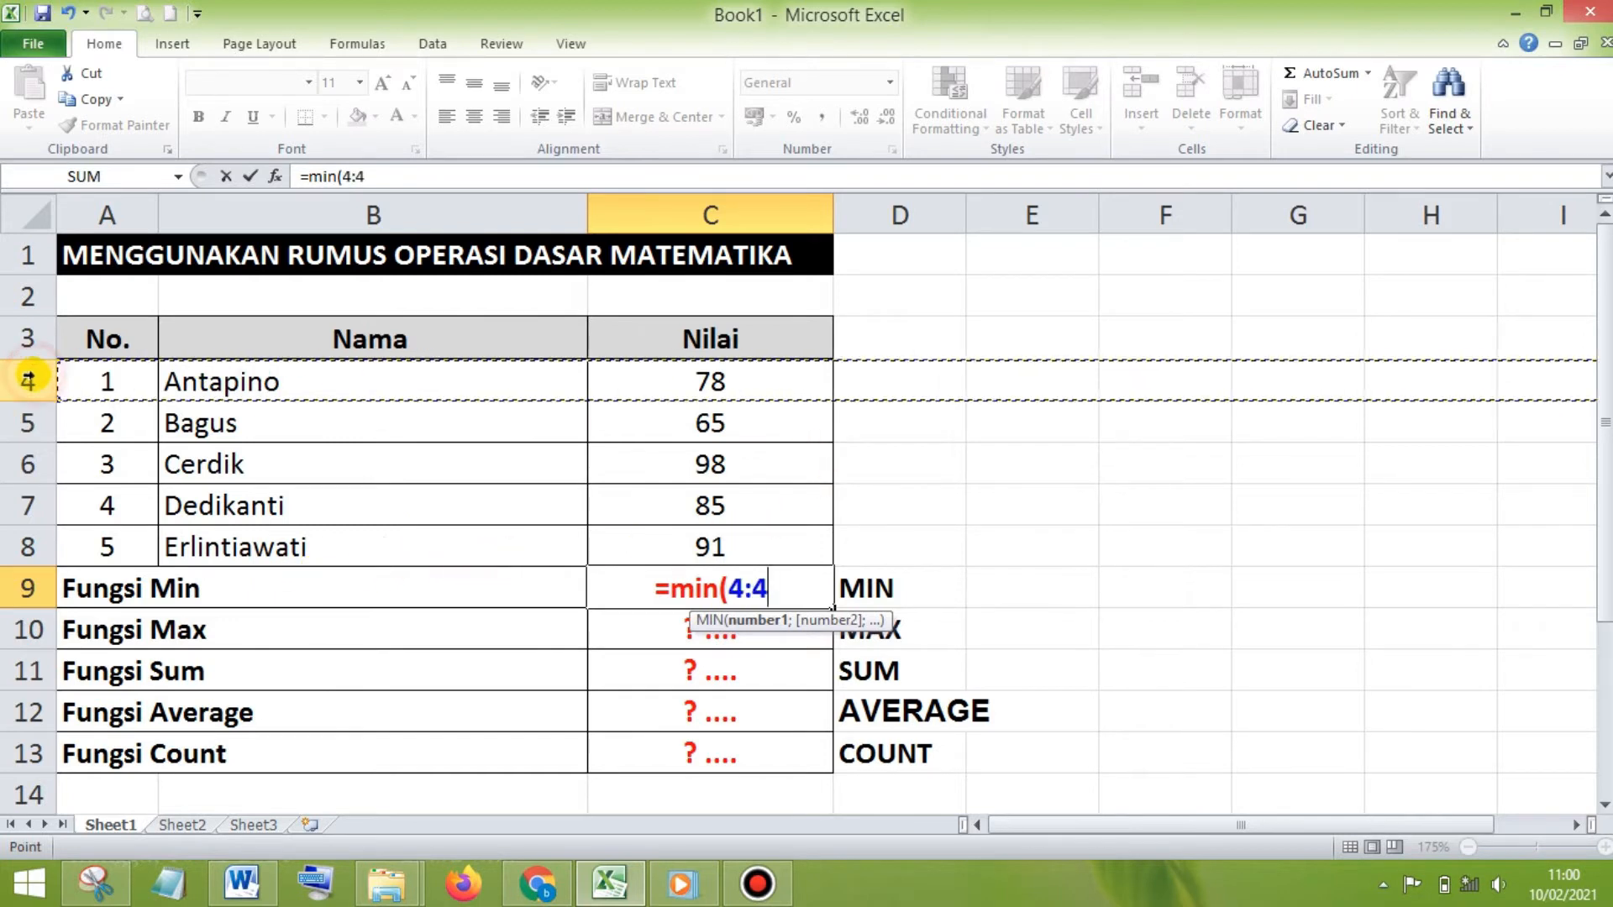
click(28, 546)
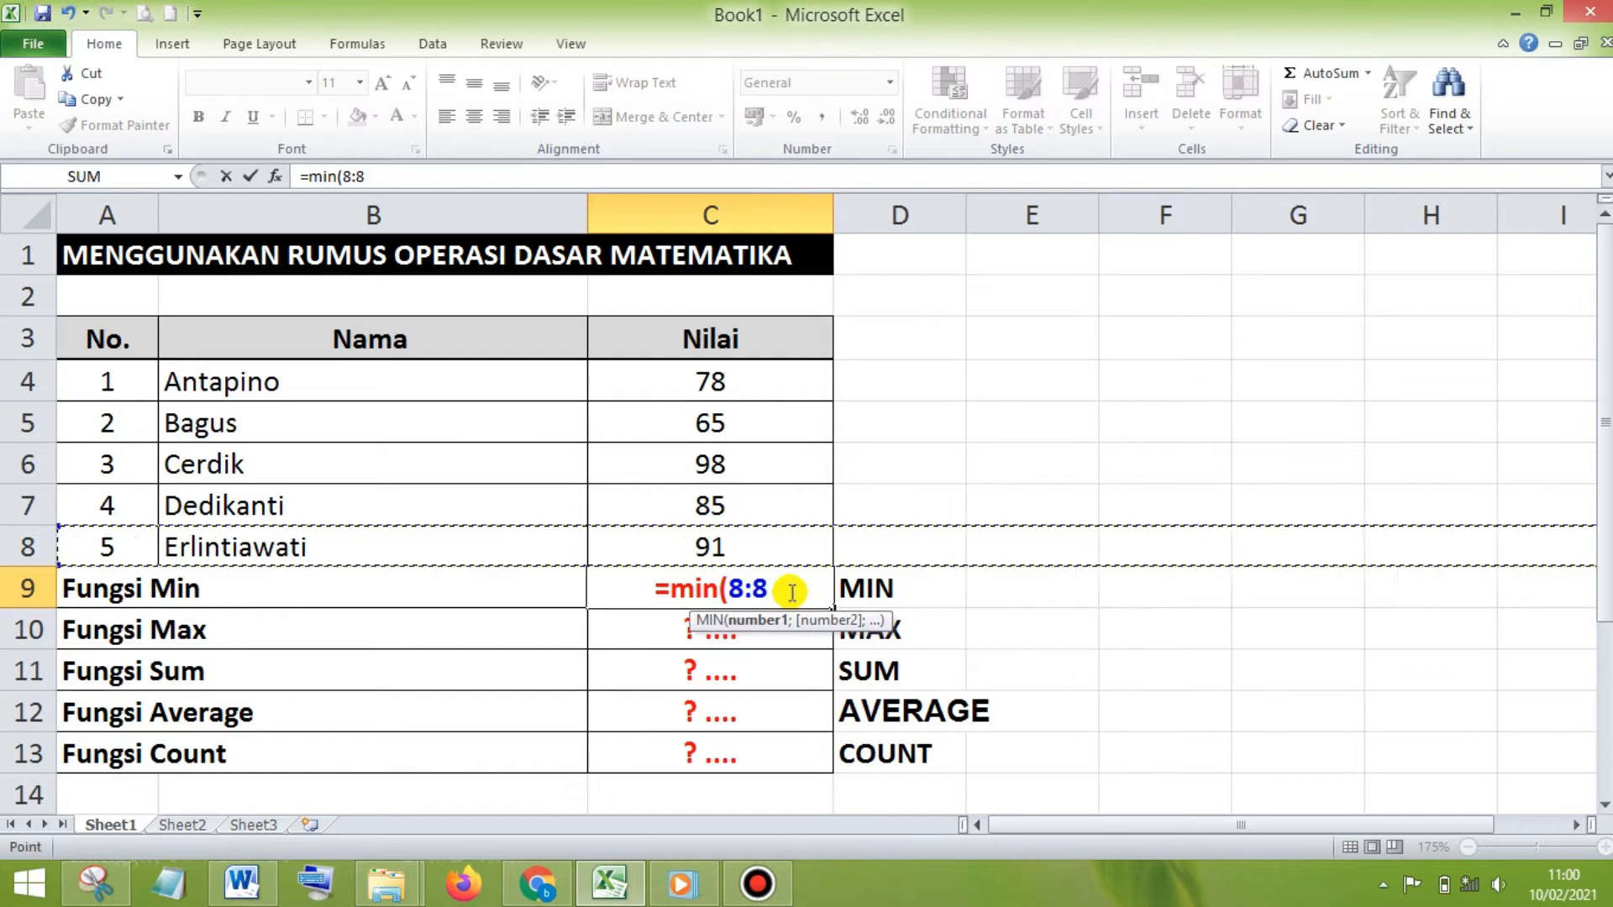
click(792, 593)
key(BackSpace)
key(BackSpace)
key(BackSpace)
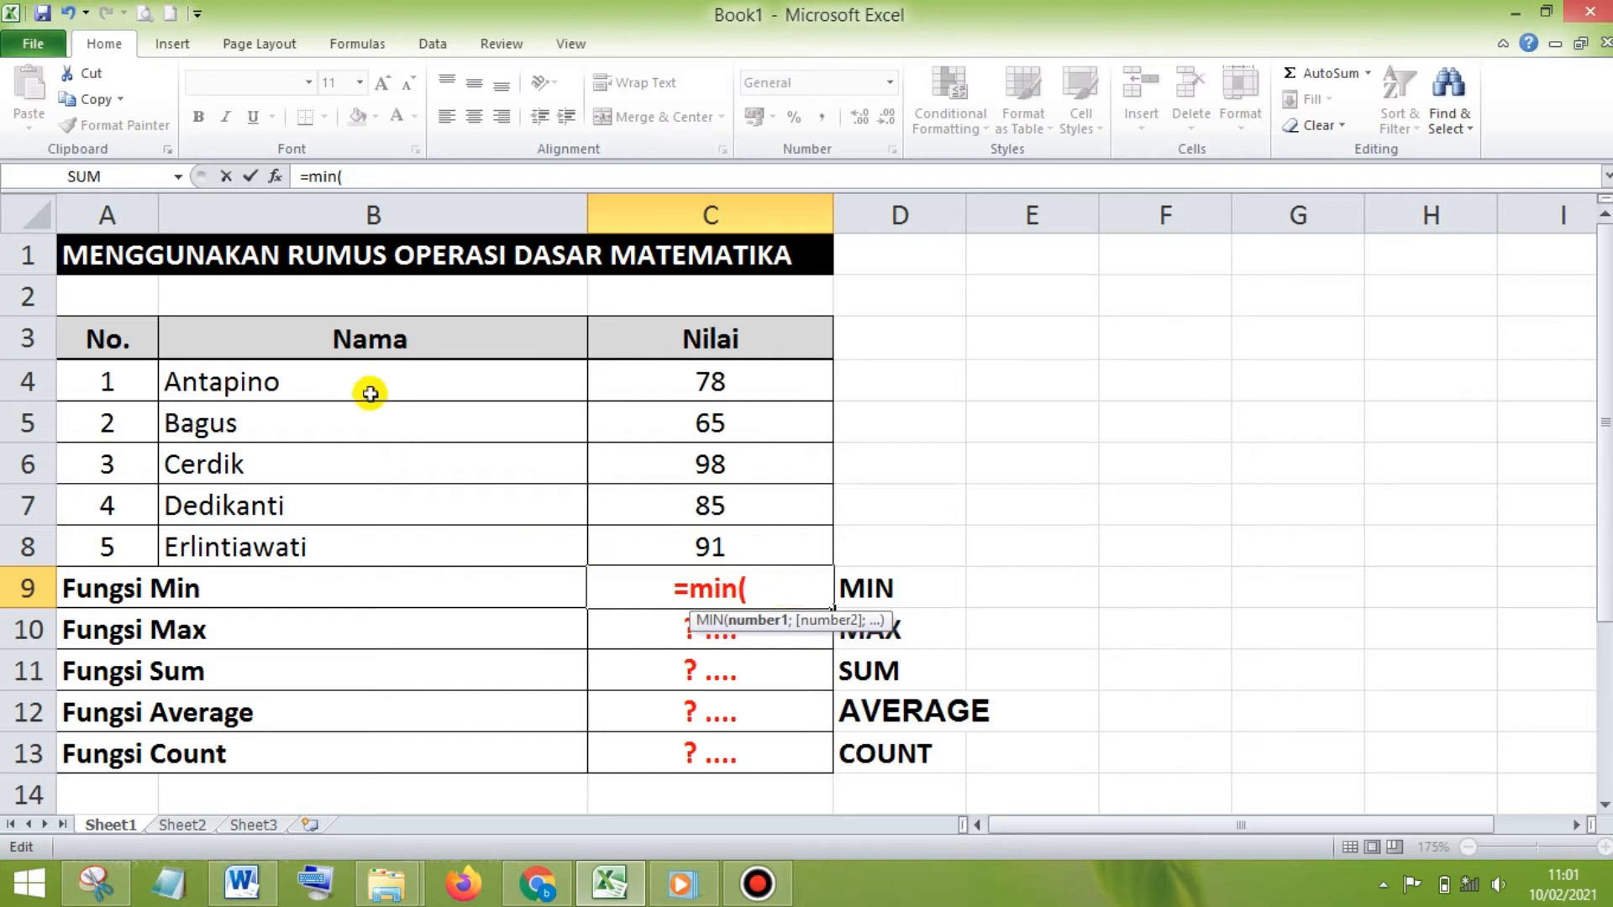
Step: Complete the MIN formula in C9 with the Nilai scores C4:C8 as its range
click(275, 385)
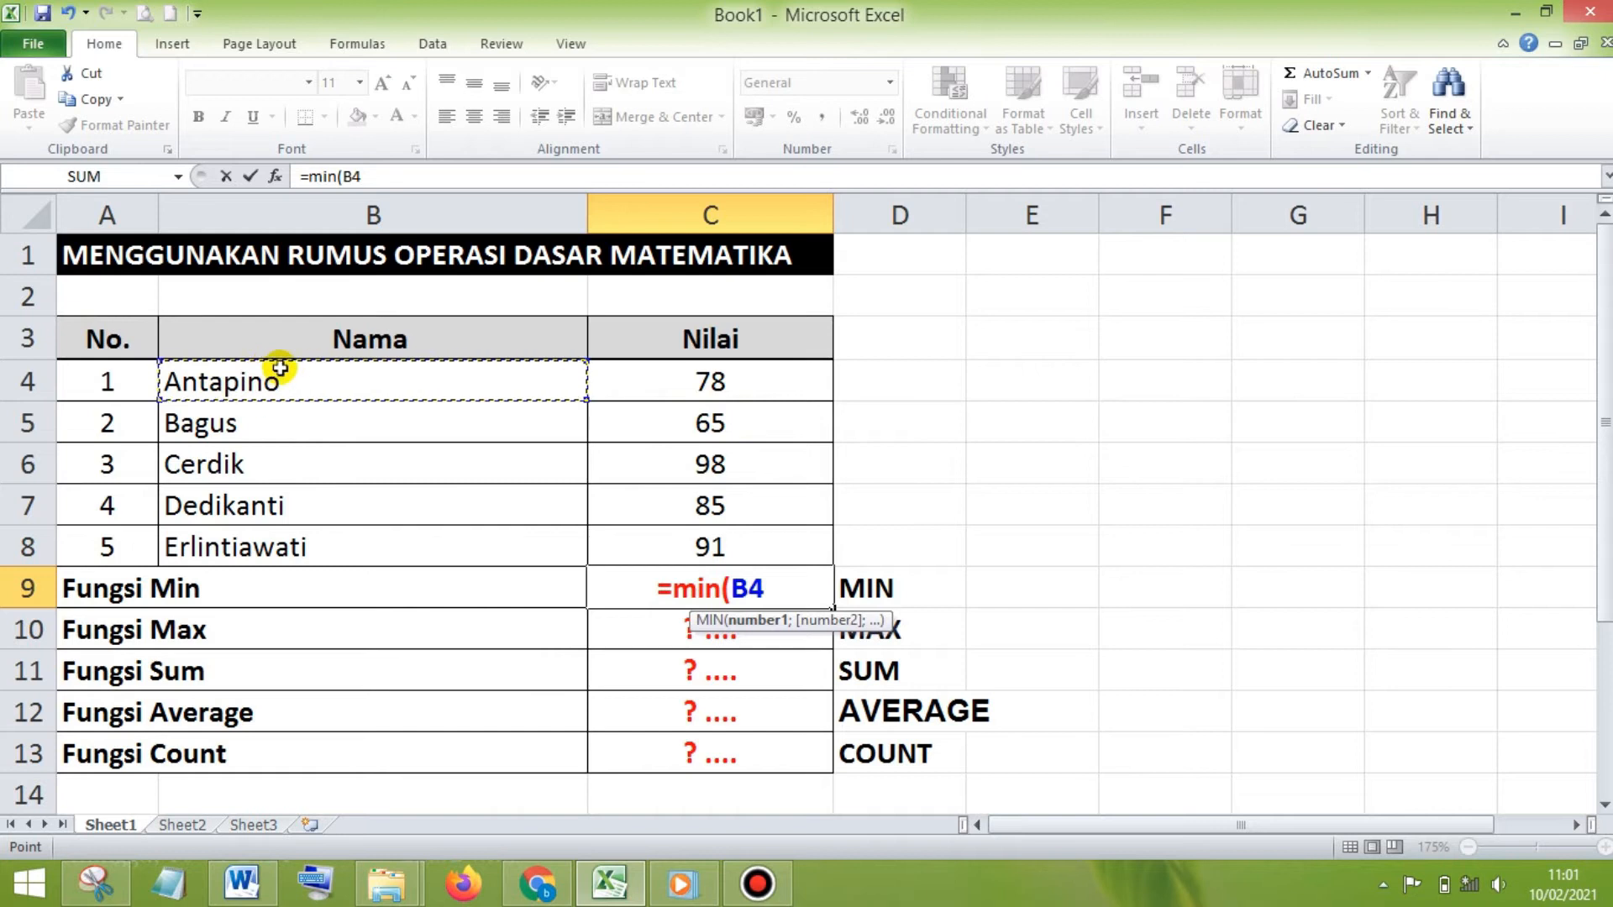
click(702, 380)
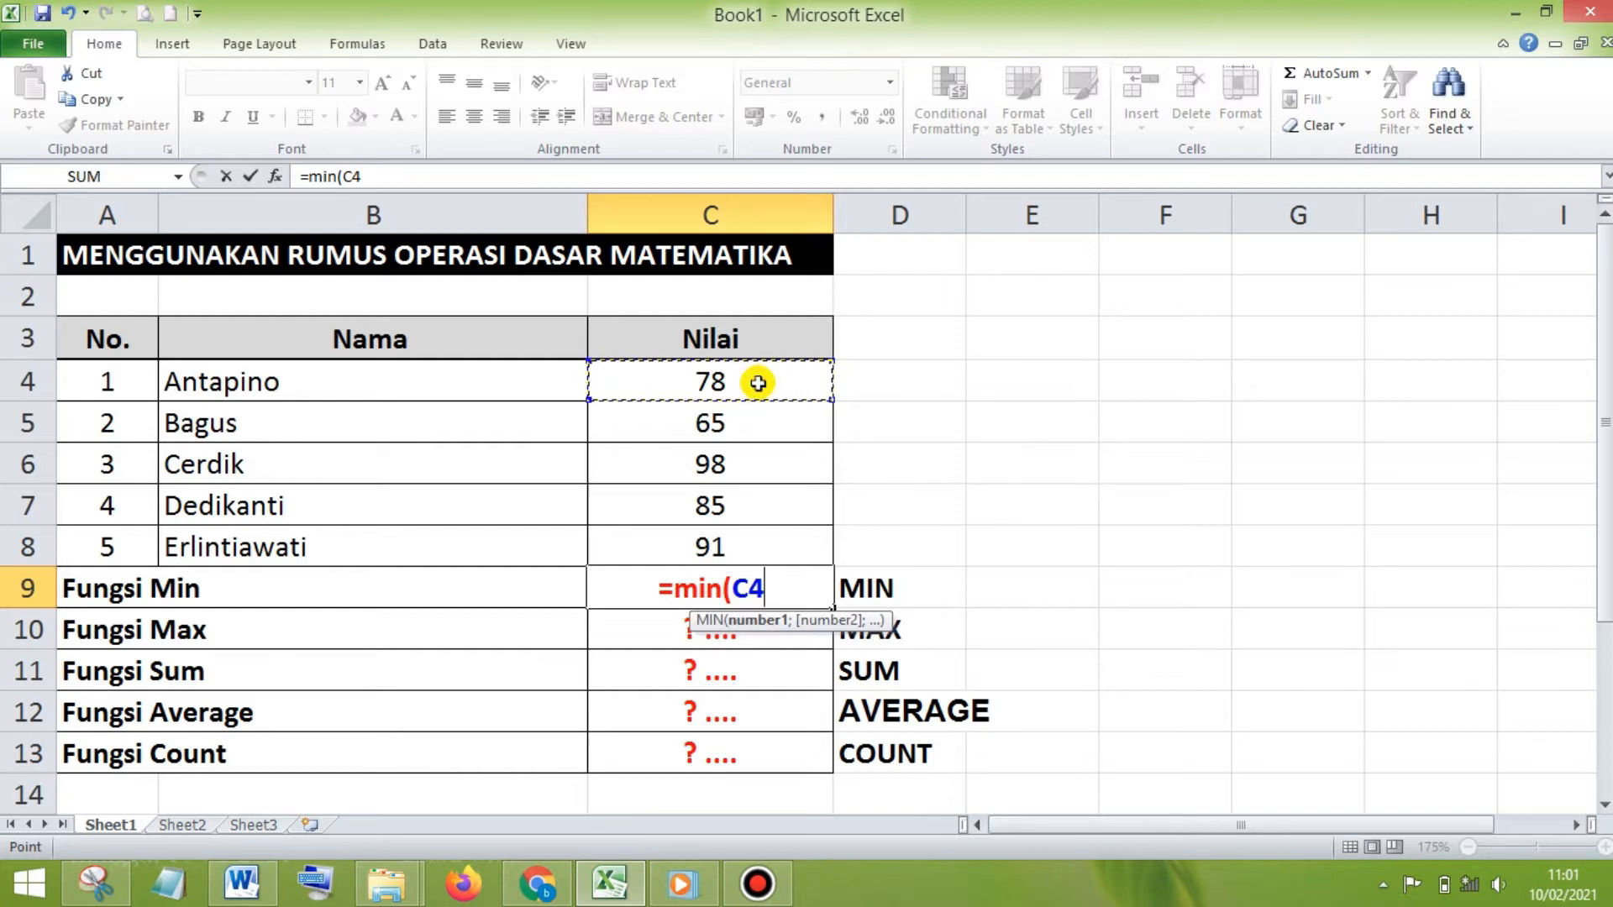
drag(758, 383, 751, 545)
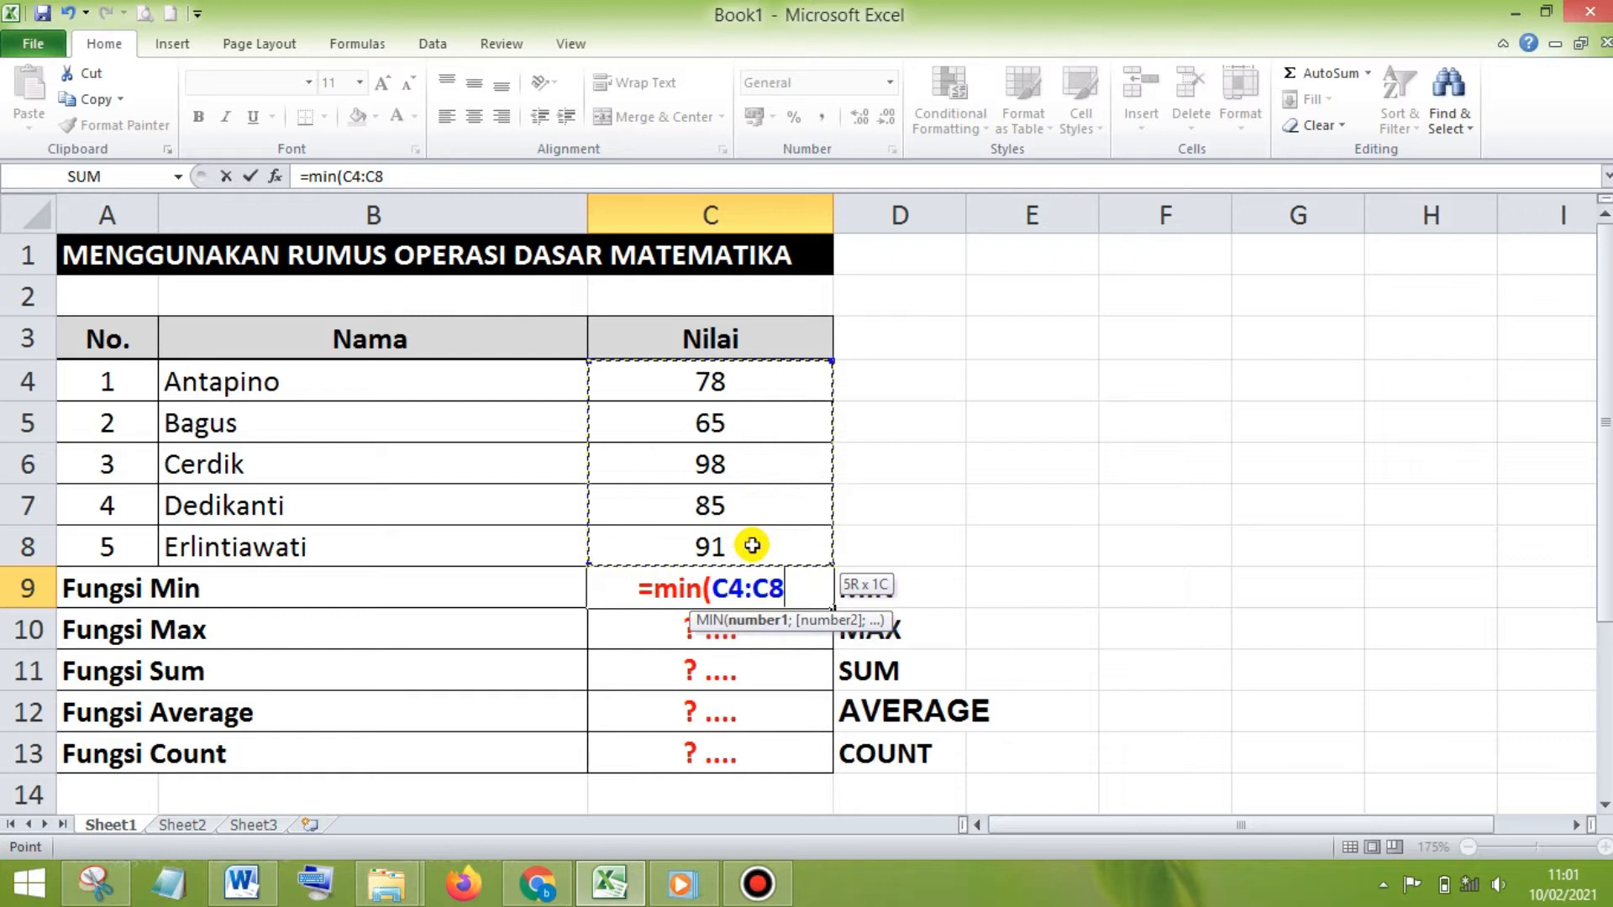
drag(752, 545, 753, 546)
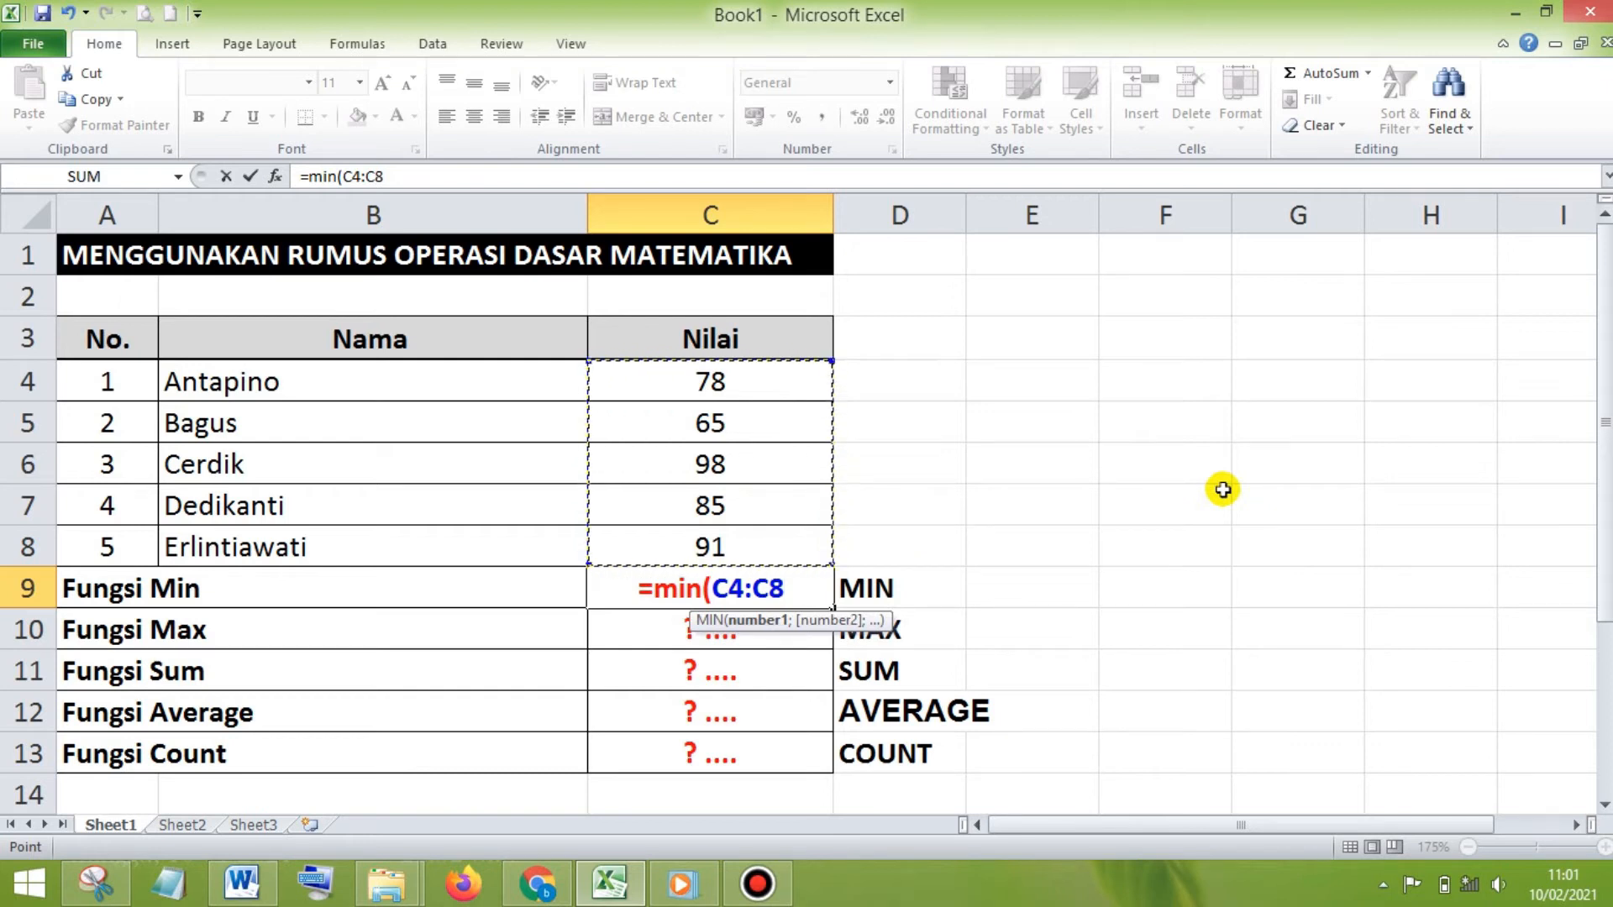
text())
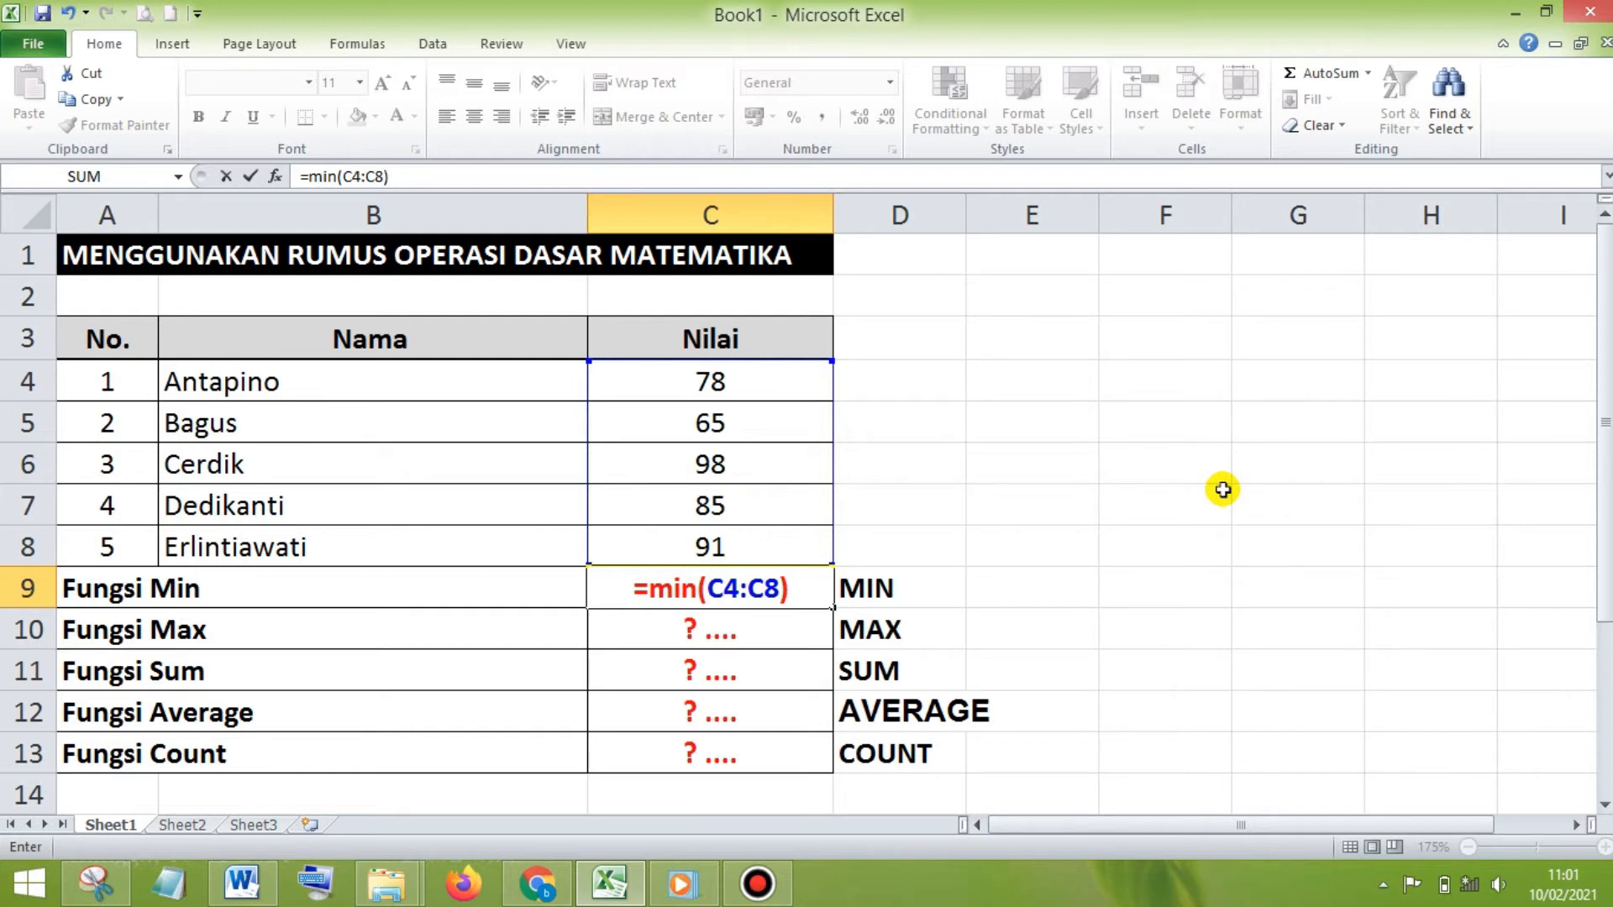
key(Return)
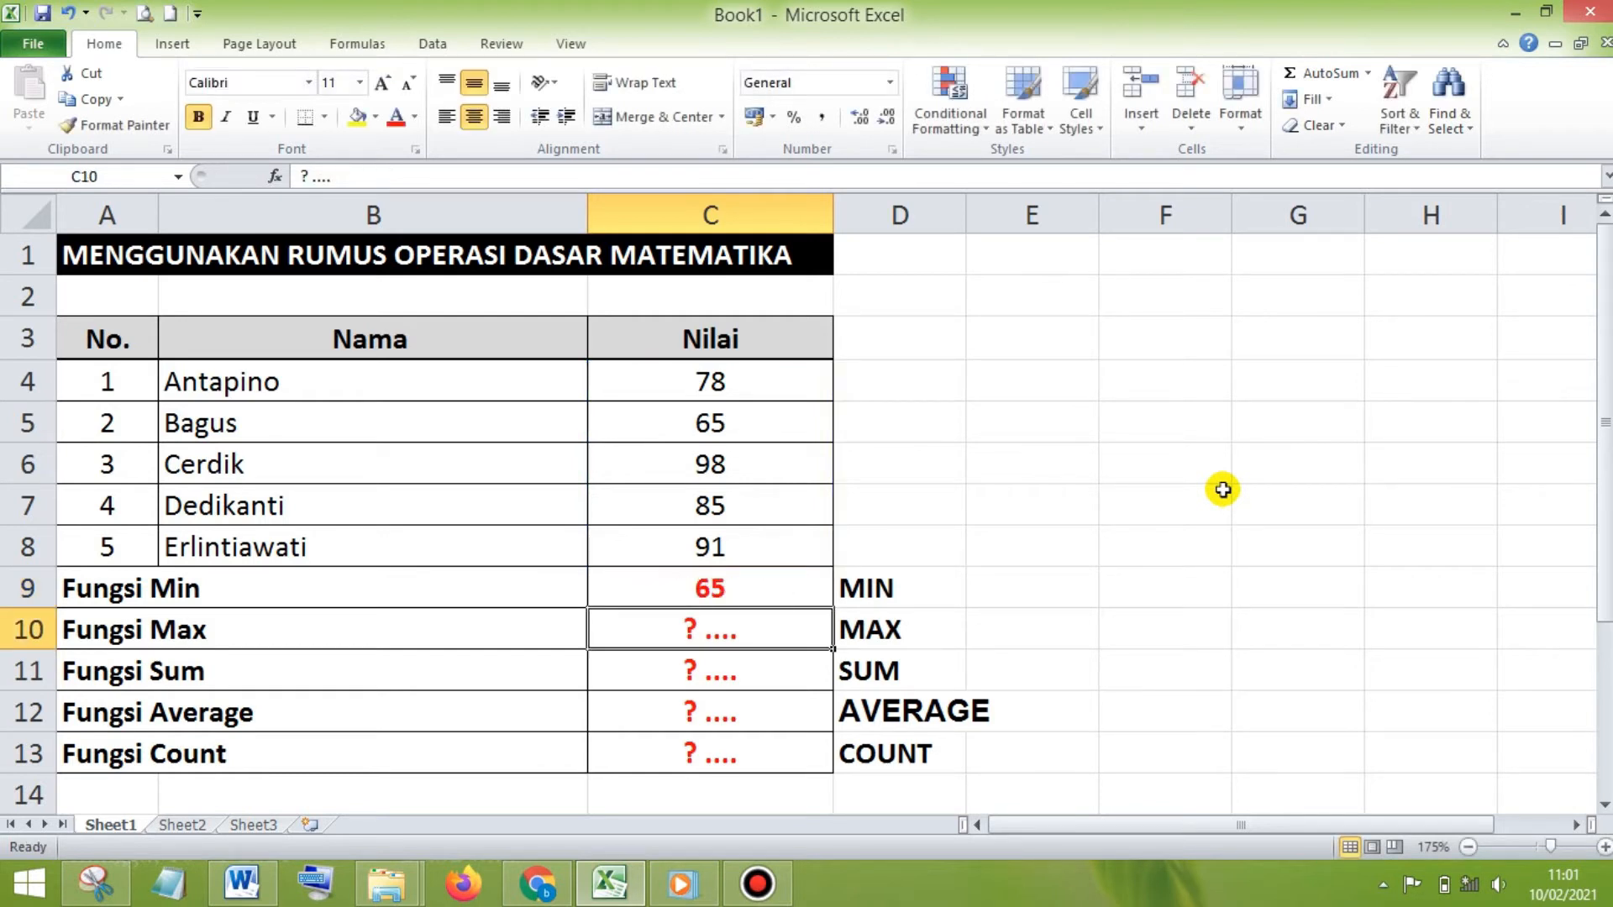
Step: Check the MIN result in C9 against each score in C4:C8
click(793, 381)
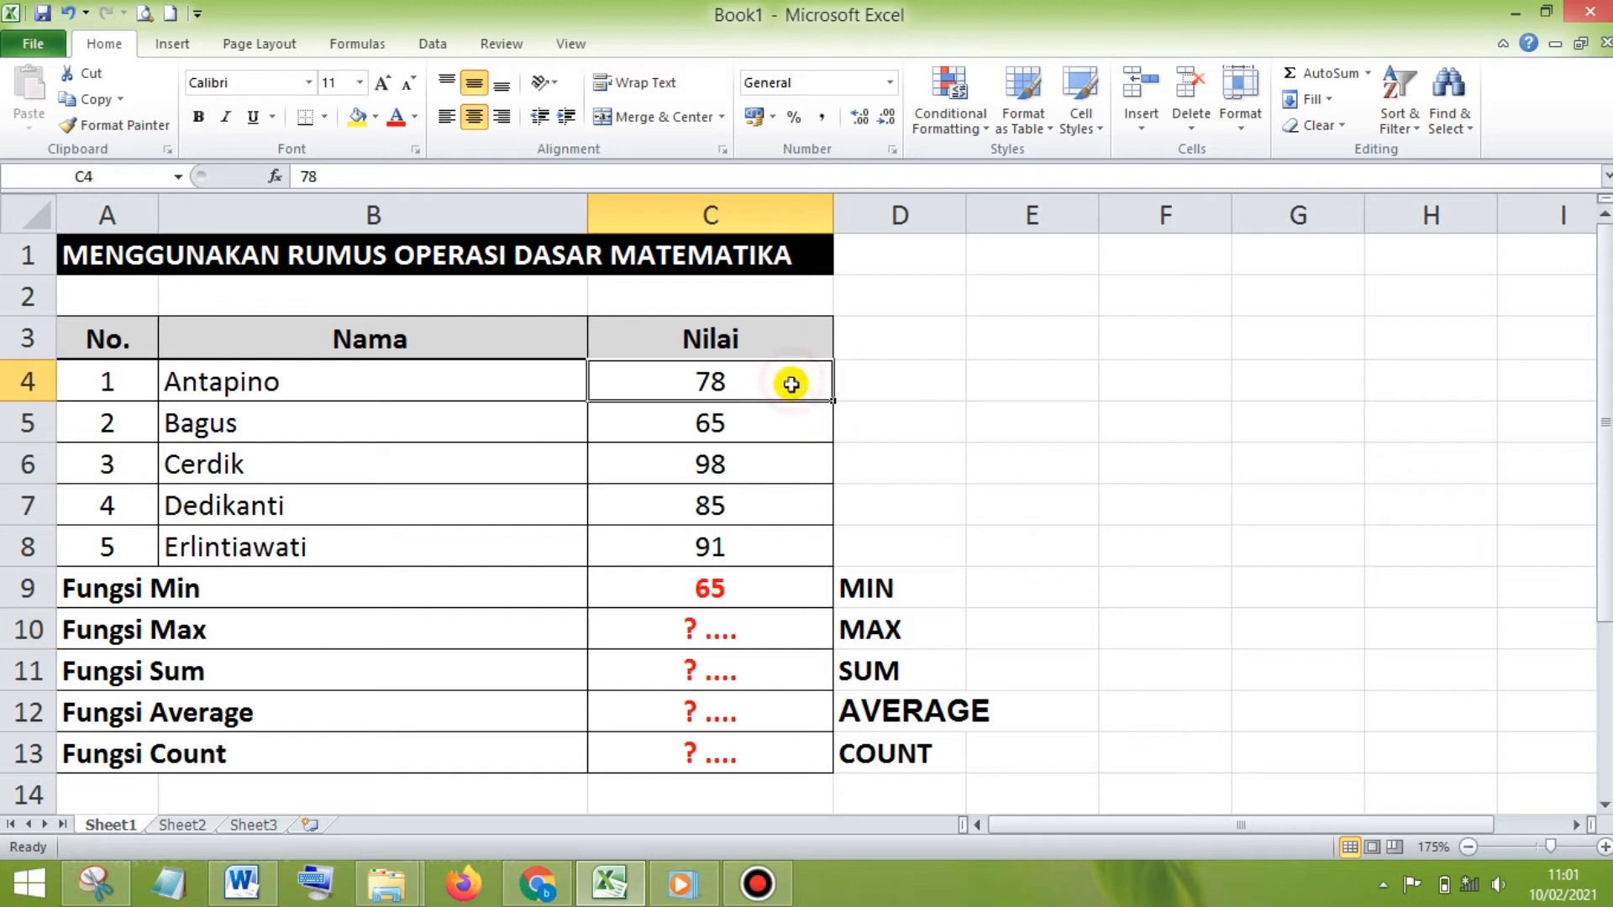
click(750, 594)
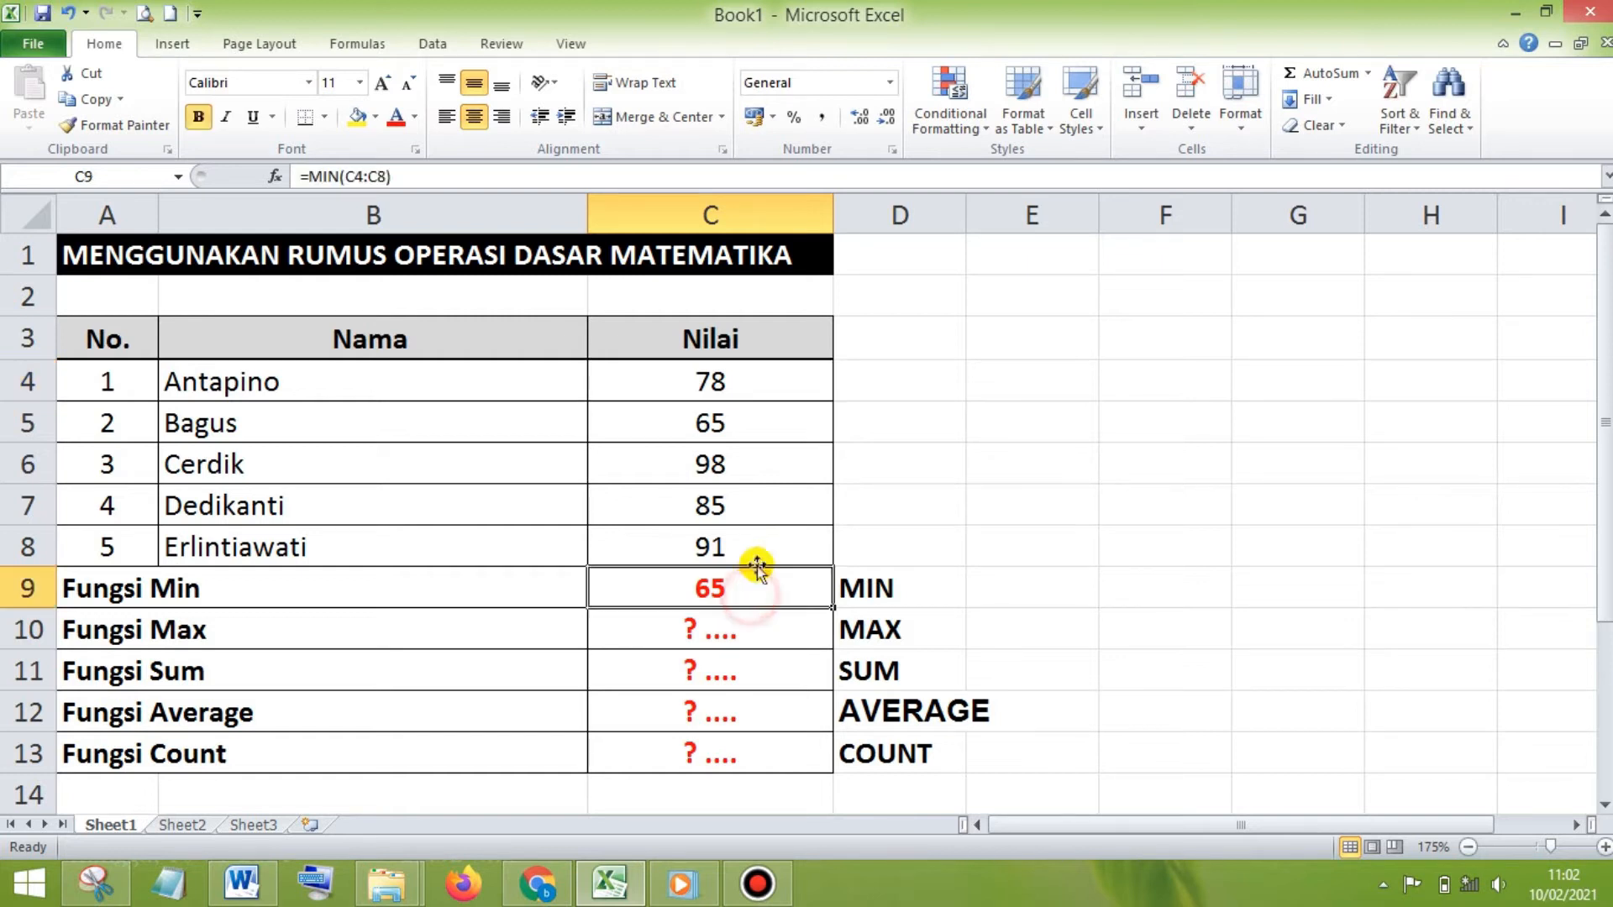
click(760, 380)
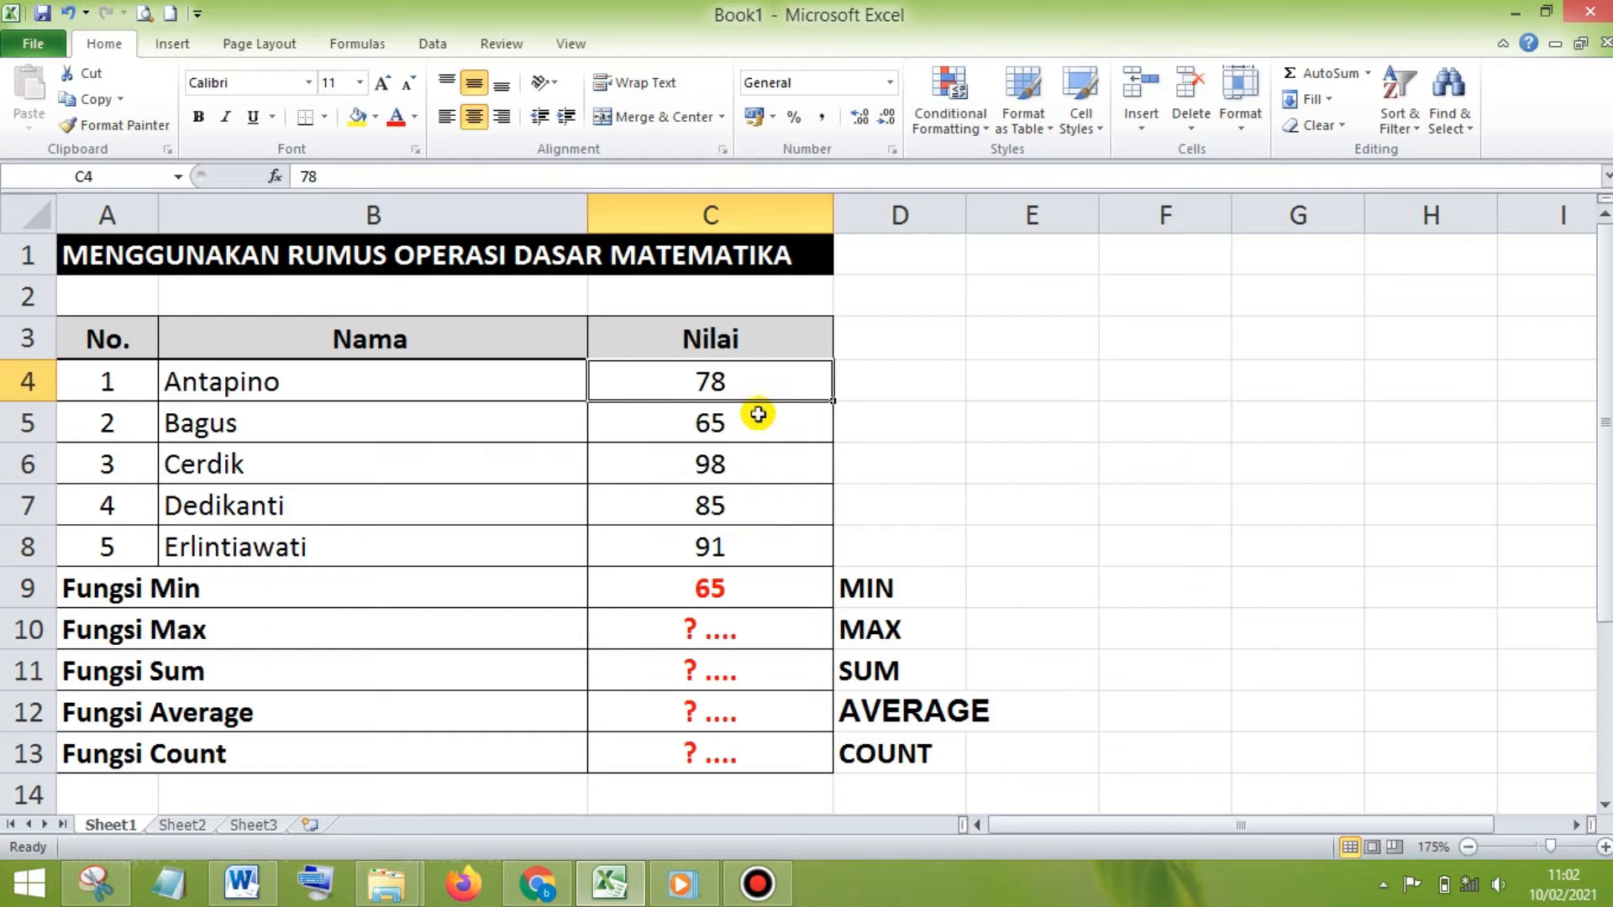
click(757, 422)
click(758, 466)
click(758, 502)
click(759, 544)
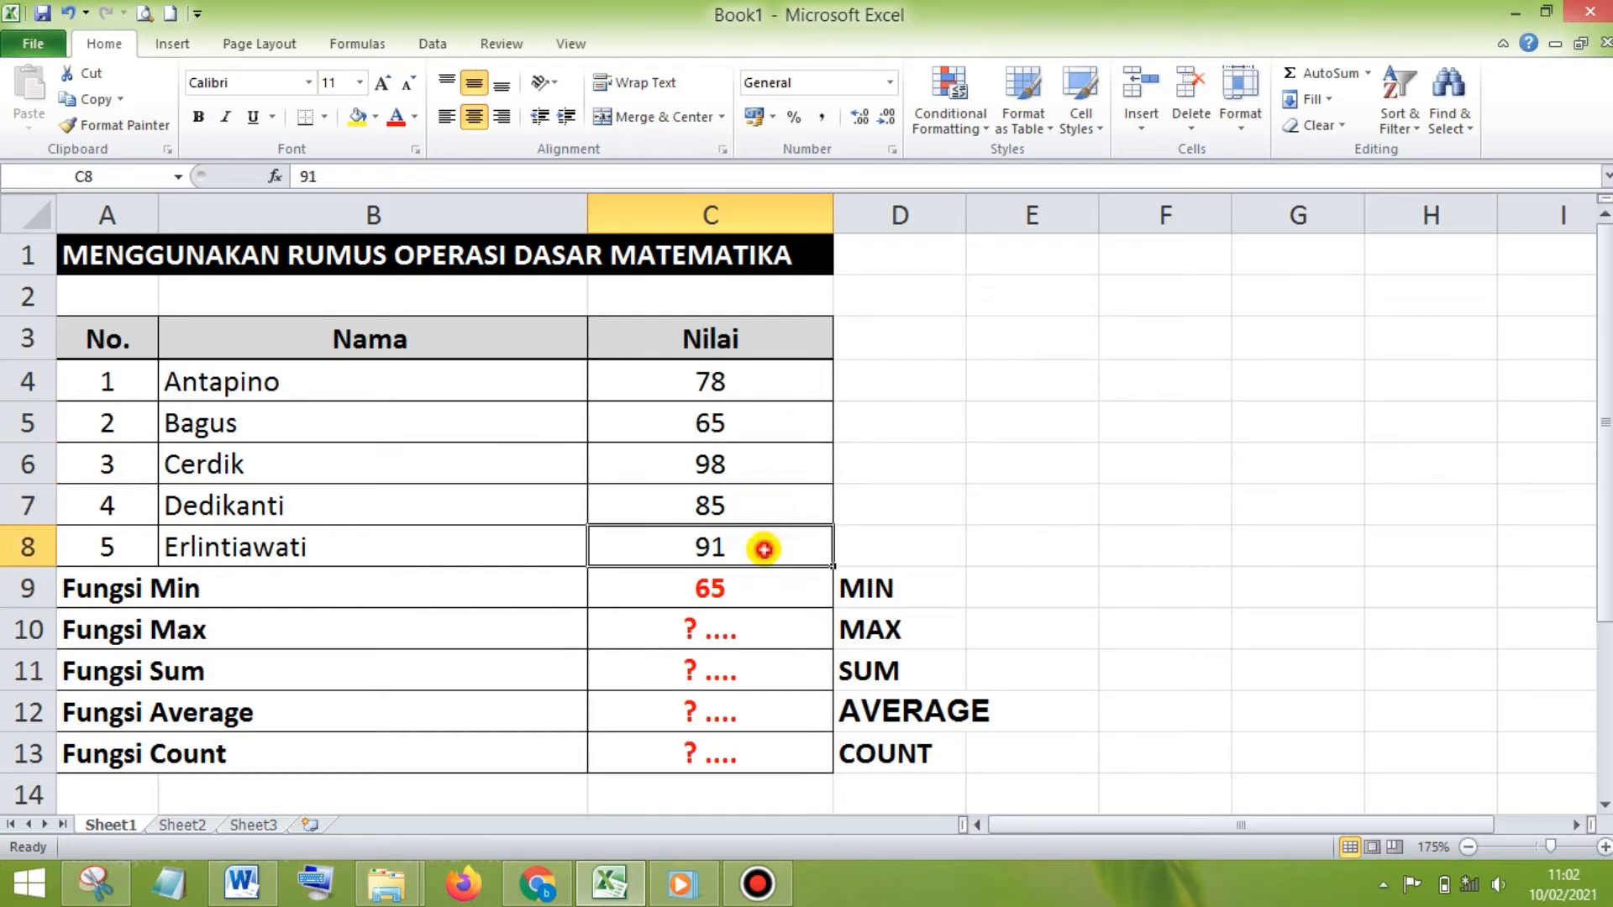
click(760, 426)
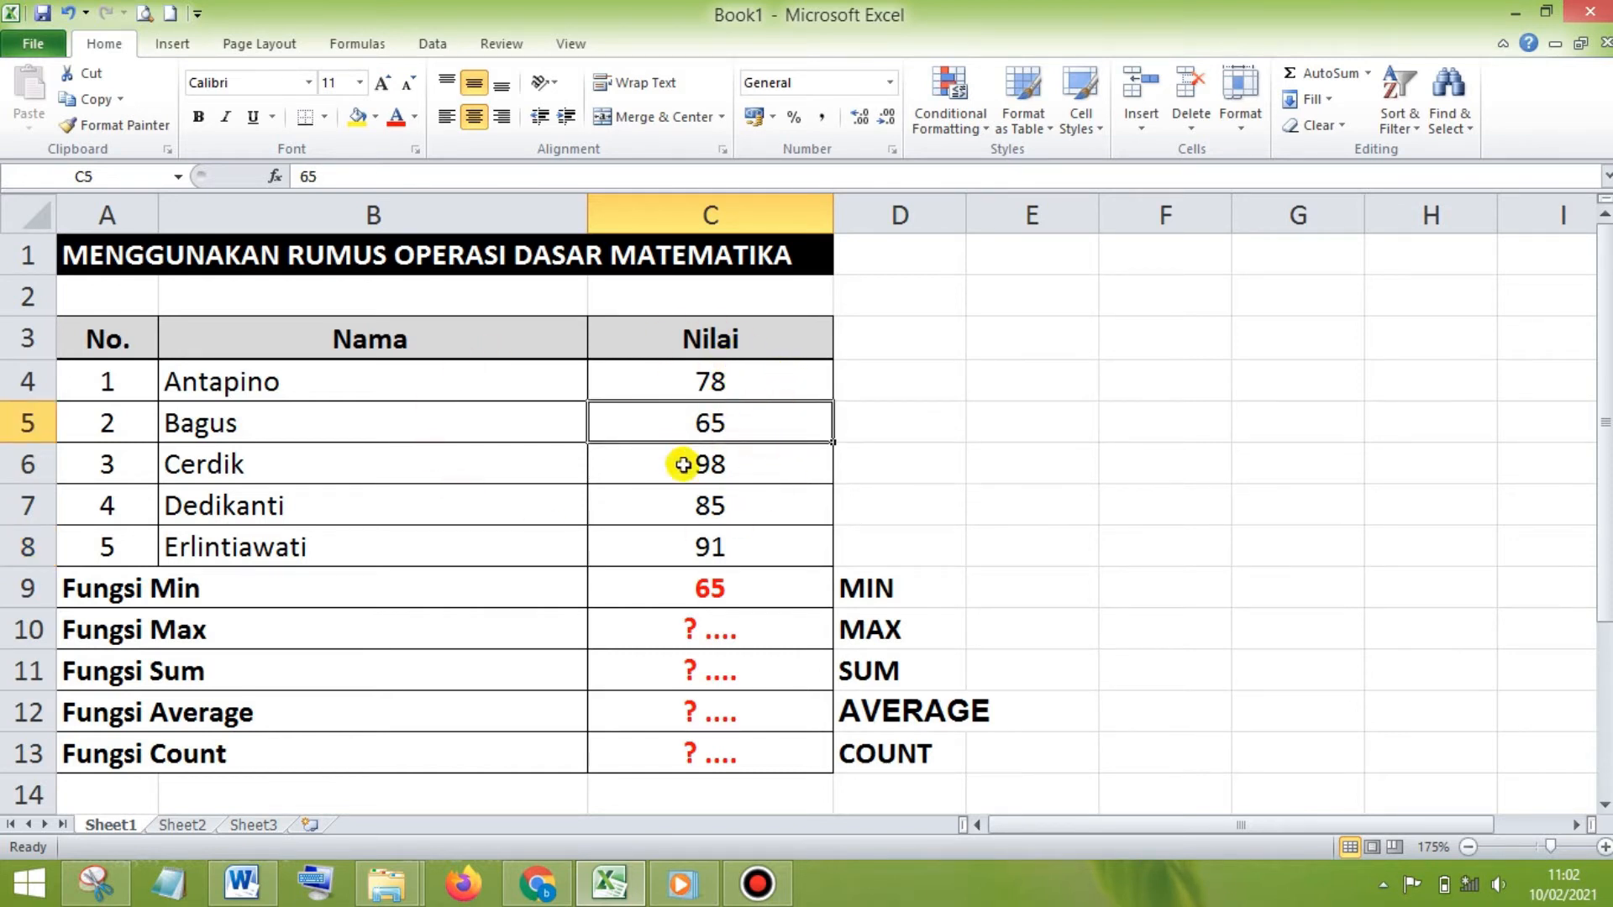
drag(774, 381, 752, 541)
click(743, 420)
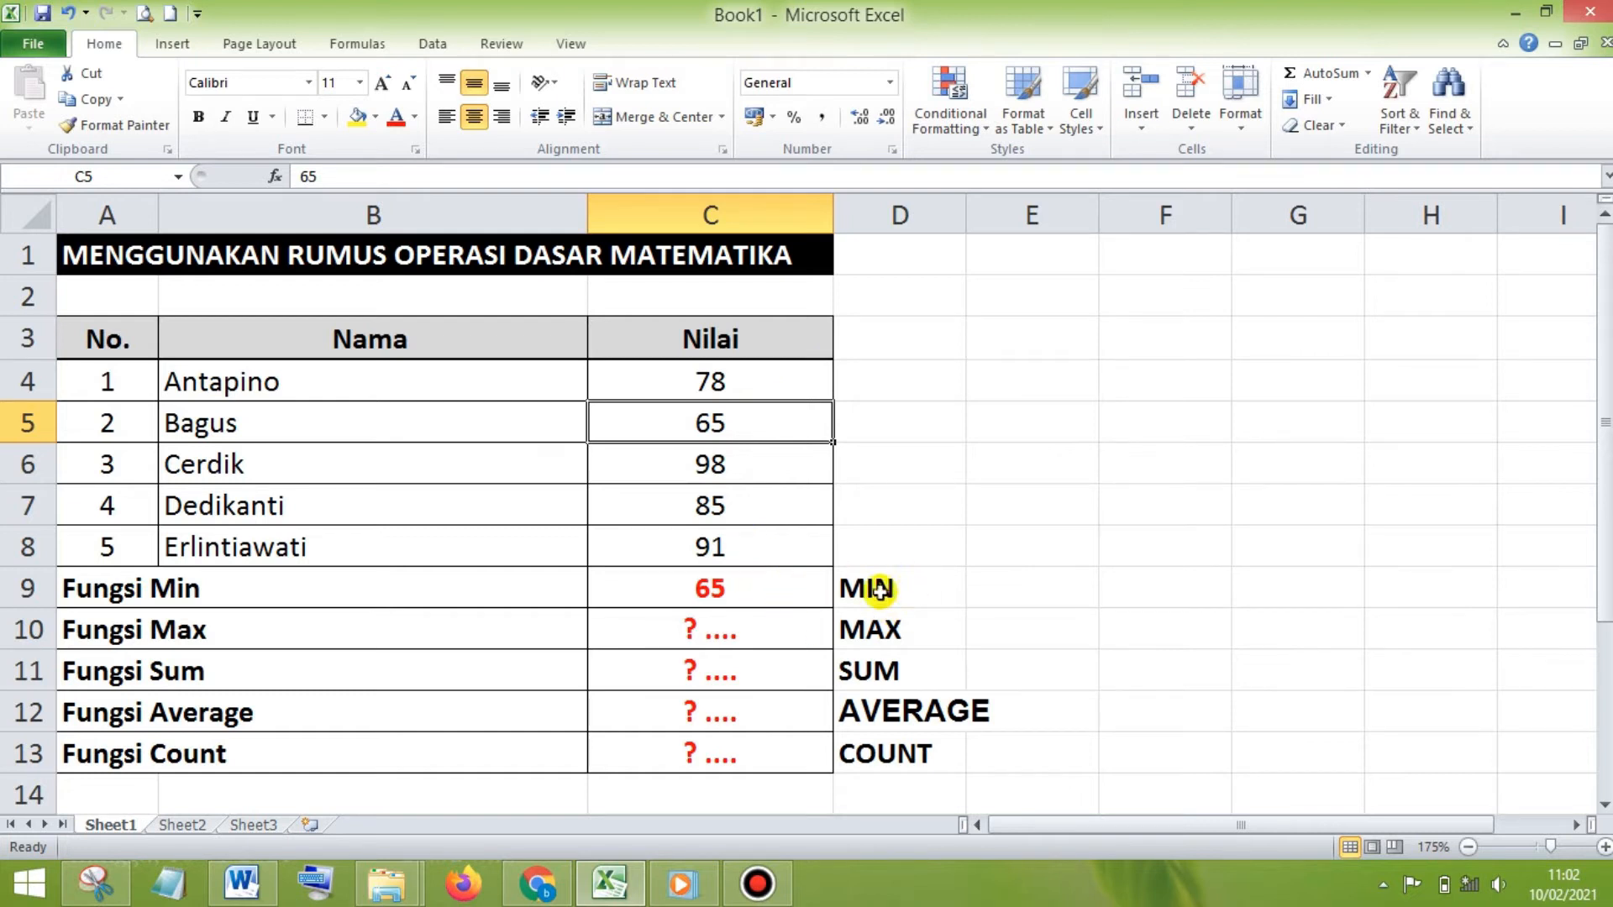
Step: Enter a MAX formula in cell C10 for the Fungsi Max row, using the Nilai scores C4:C8 as its range
click(790, 628)
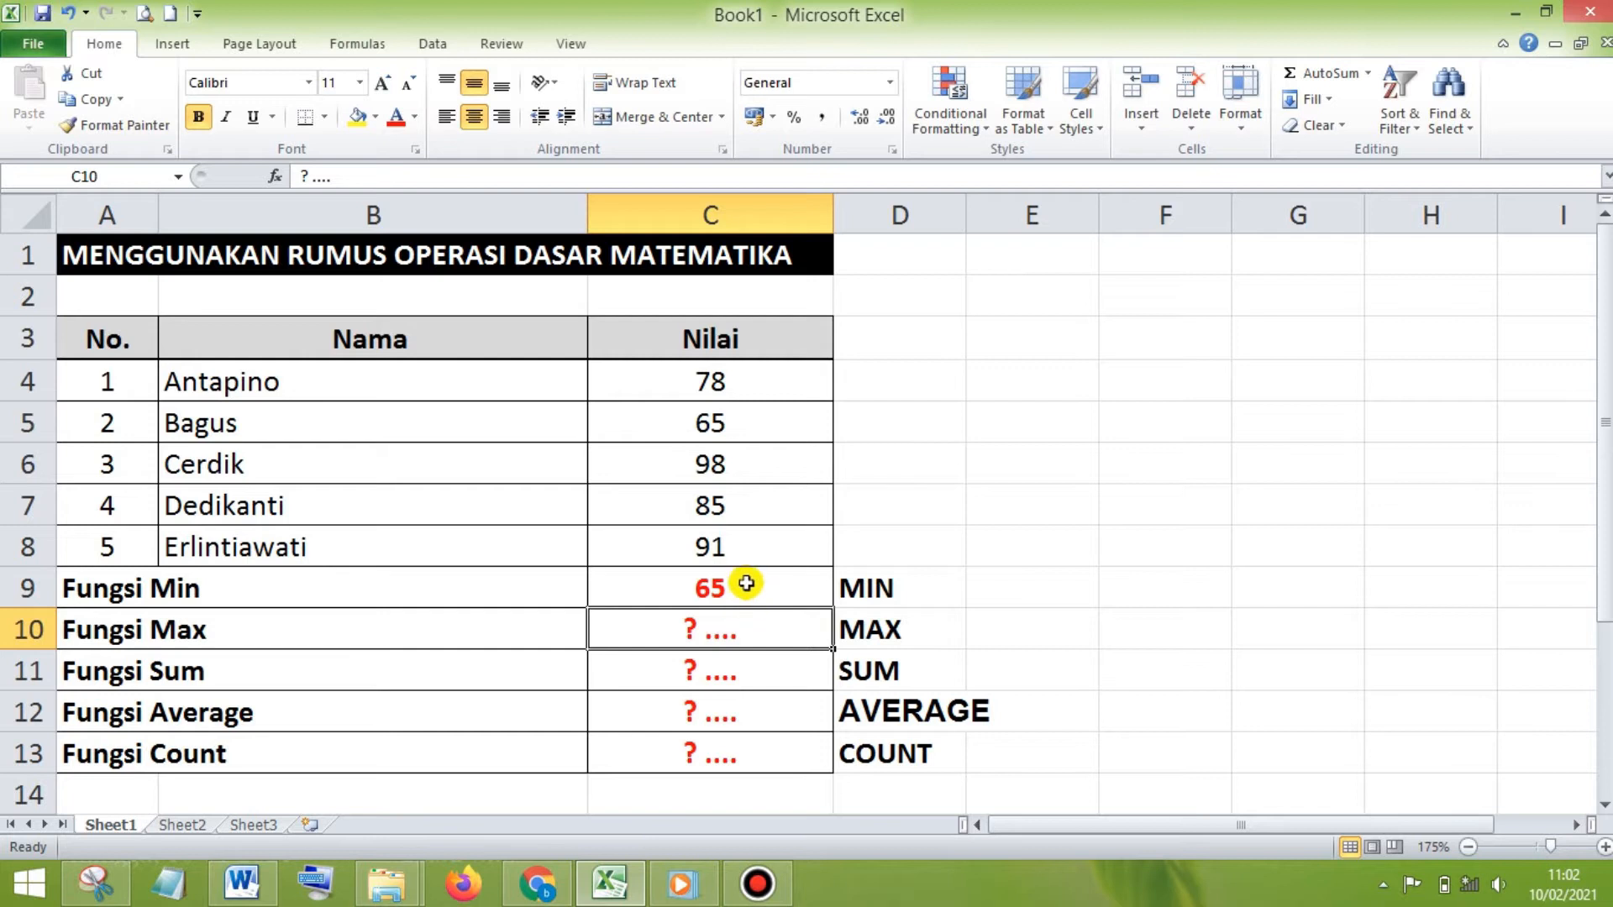
double_click(764, 614)
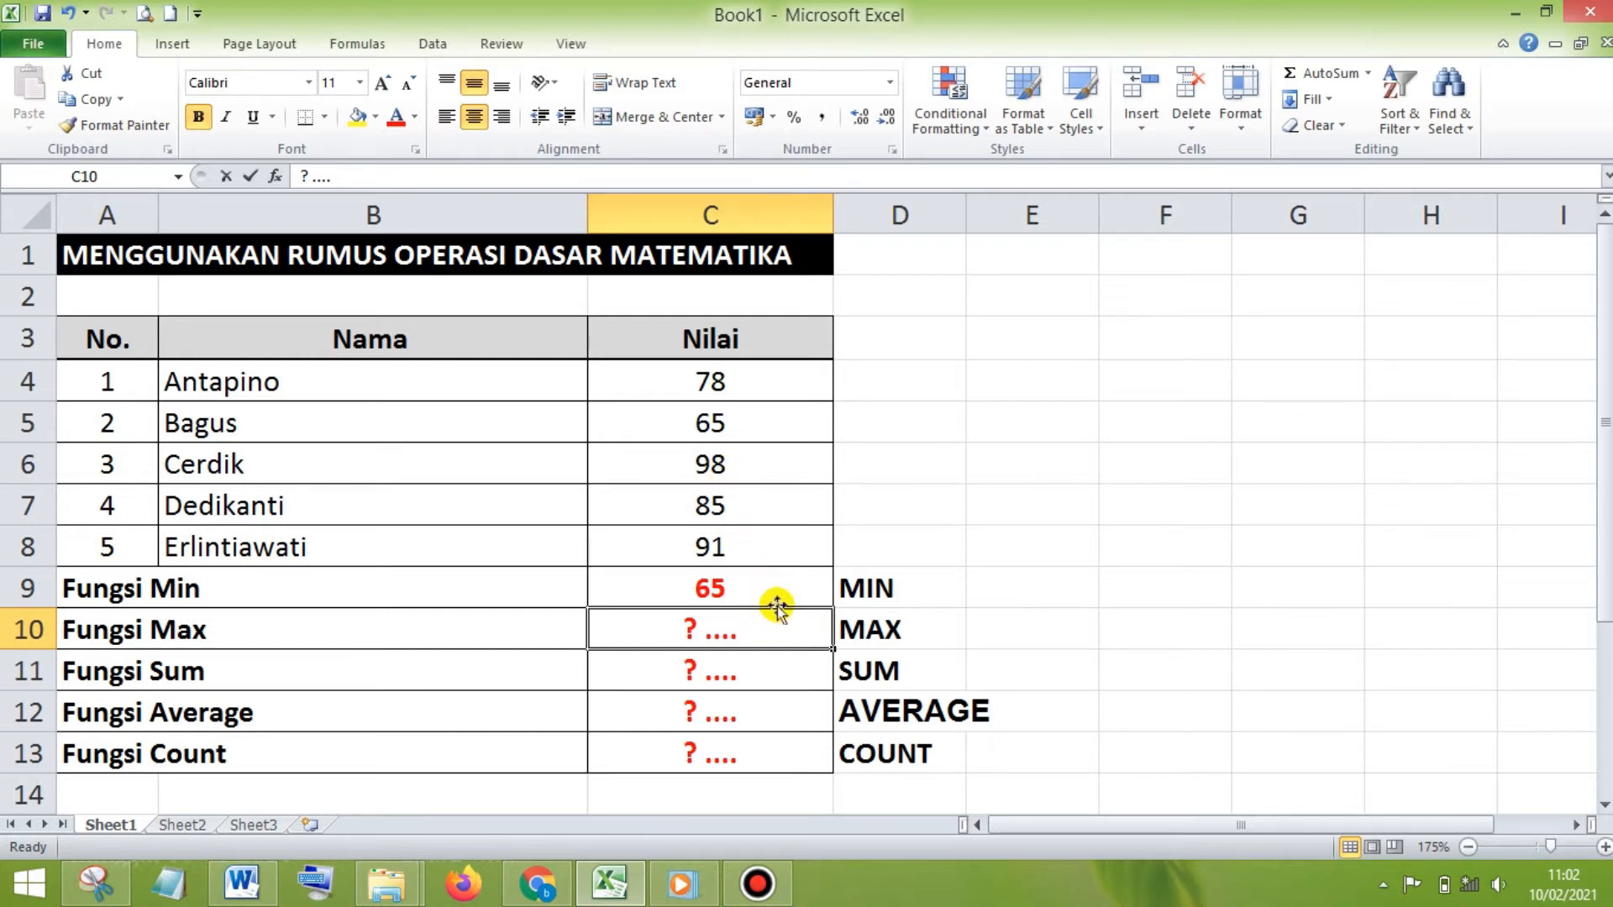
text(=)
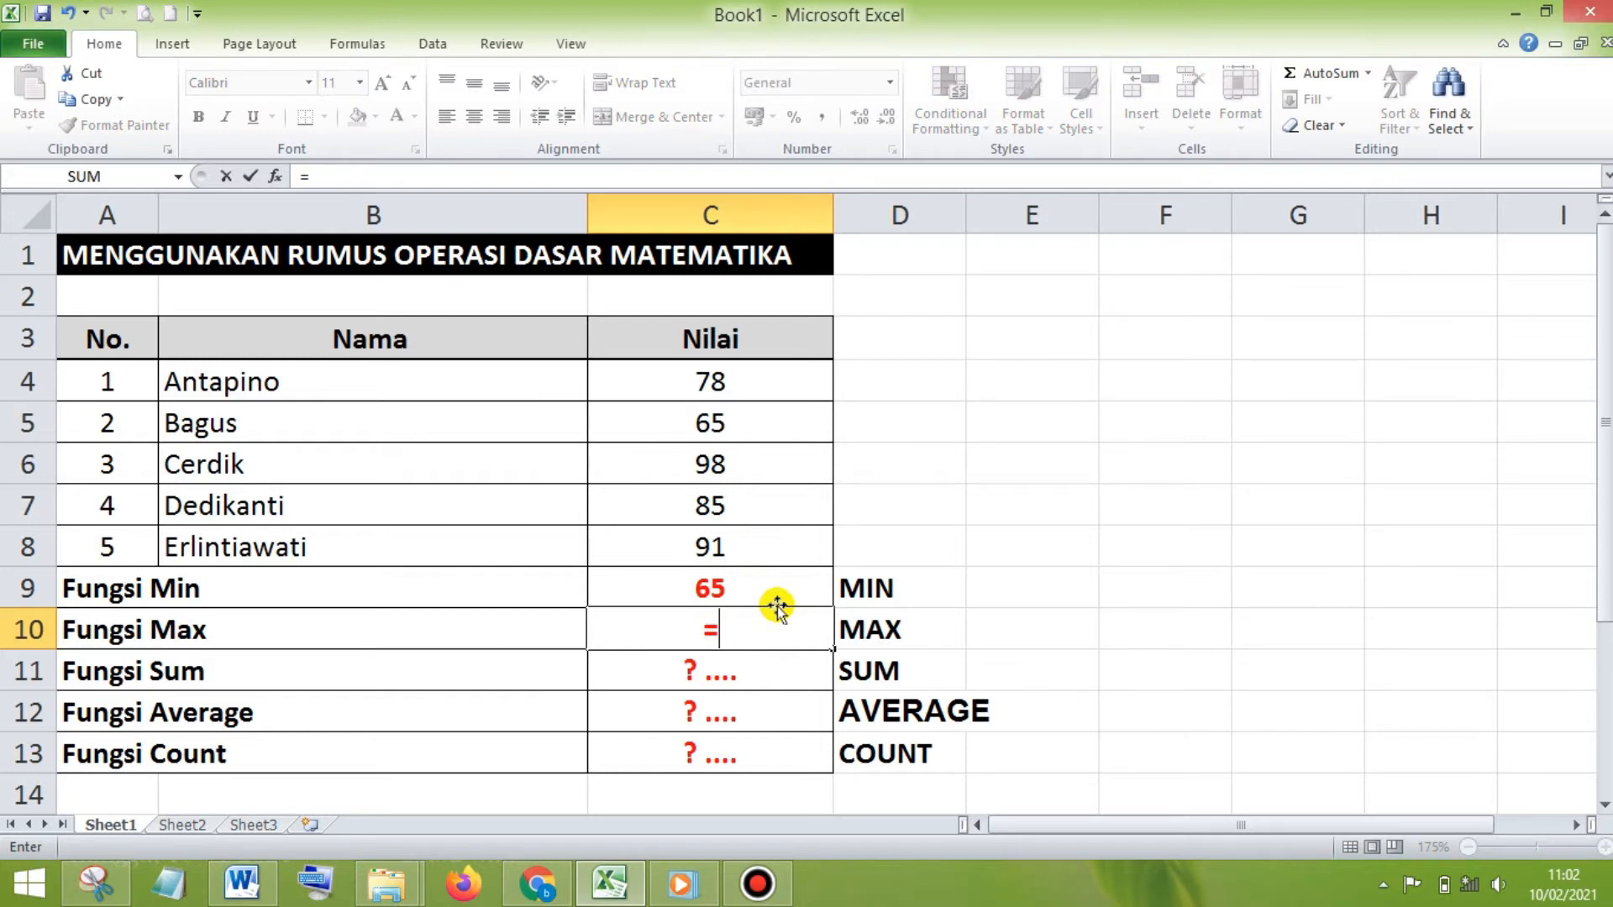
text(MAX)
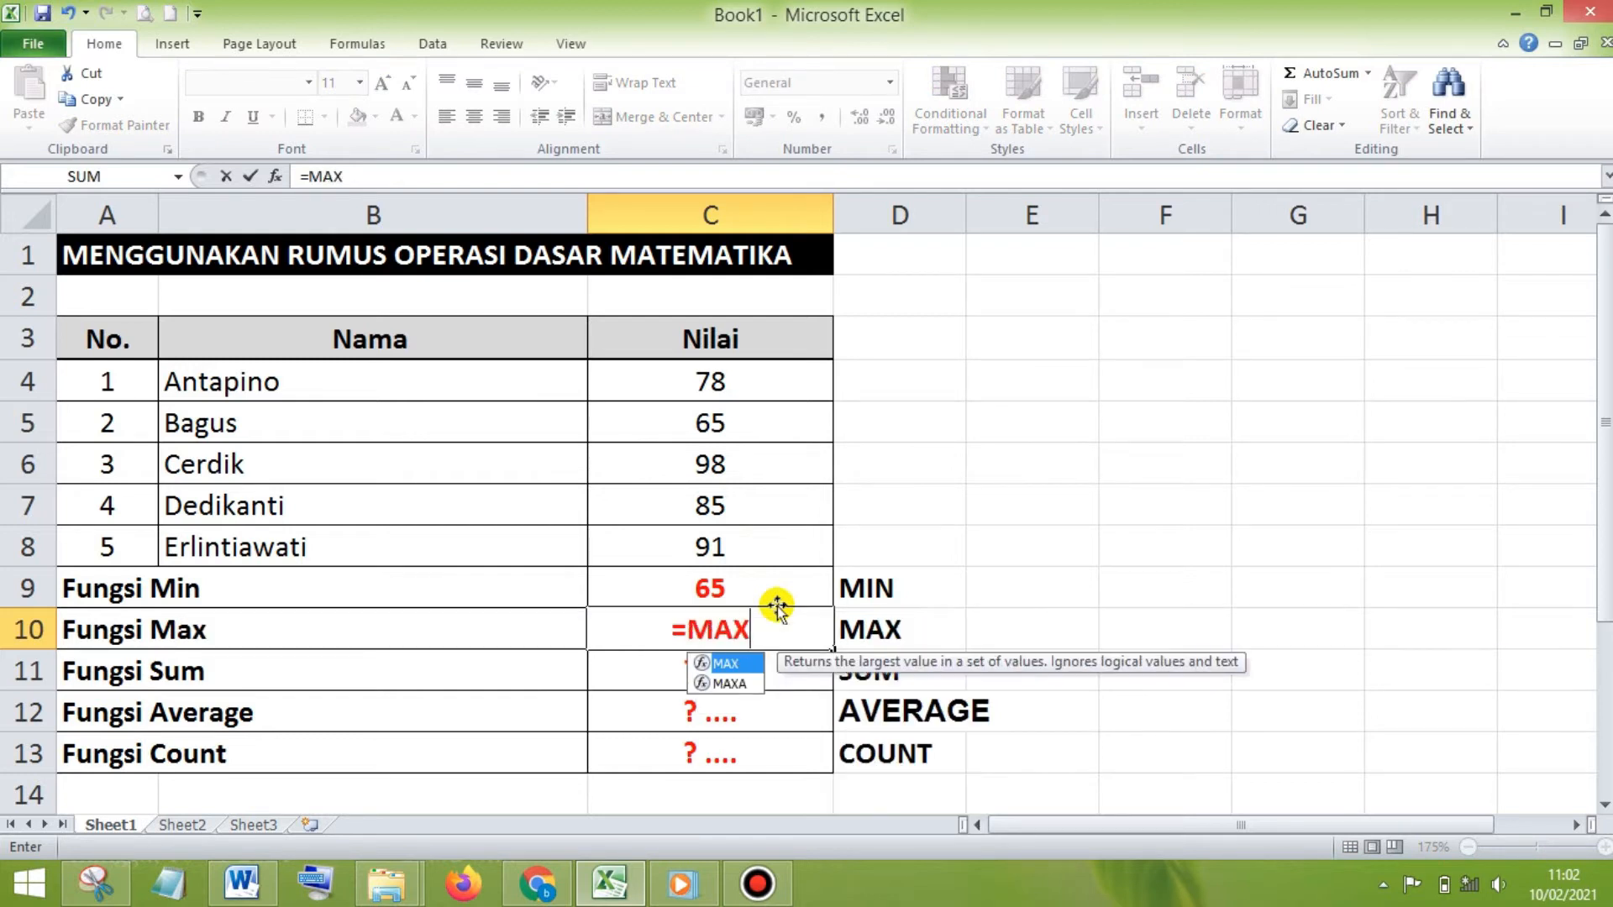
text(()
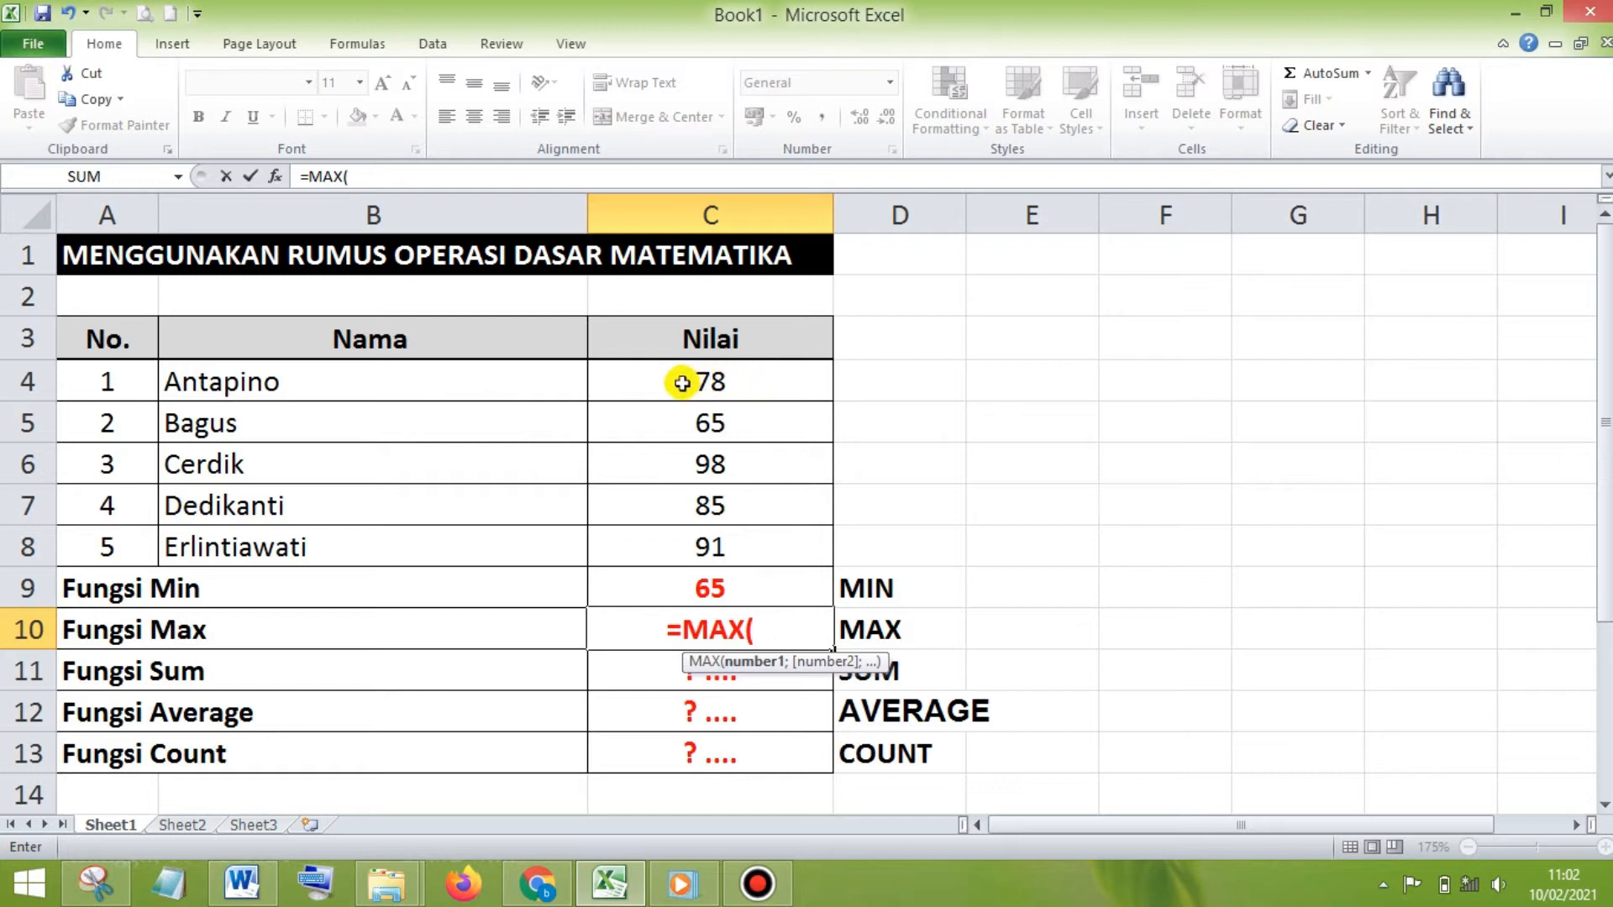
click(710, 383)
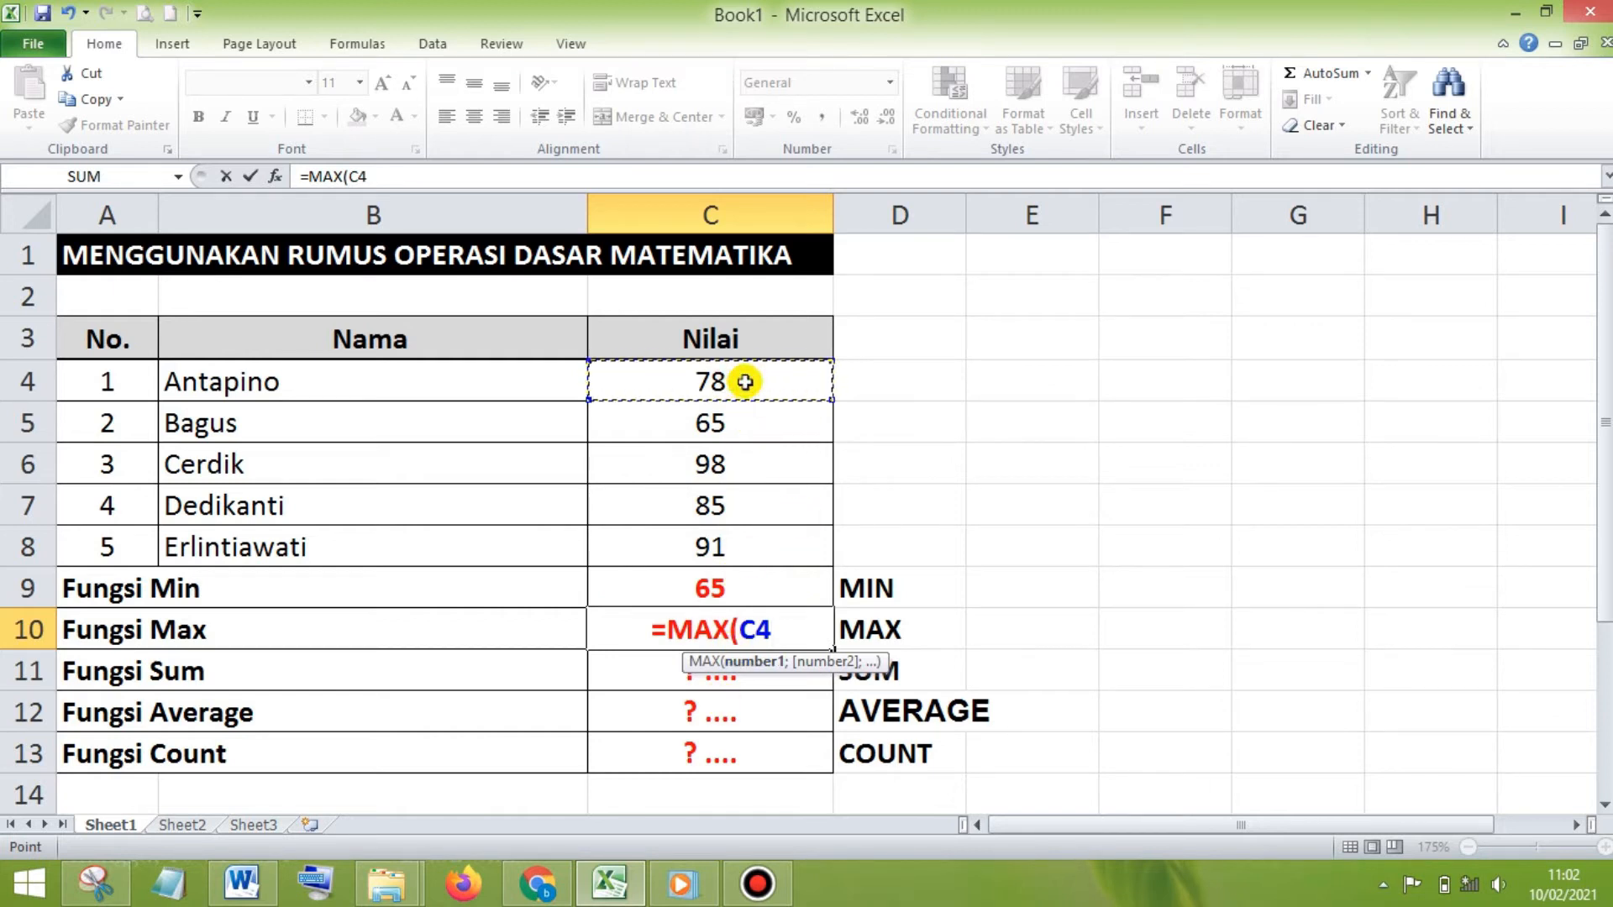
key(F8)
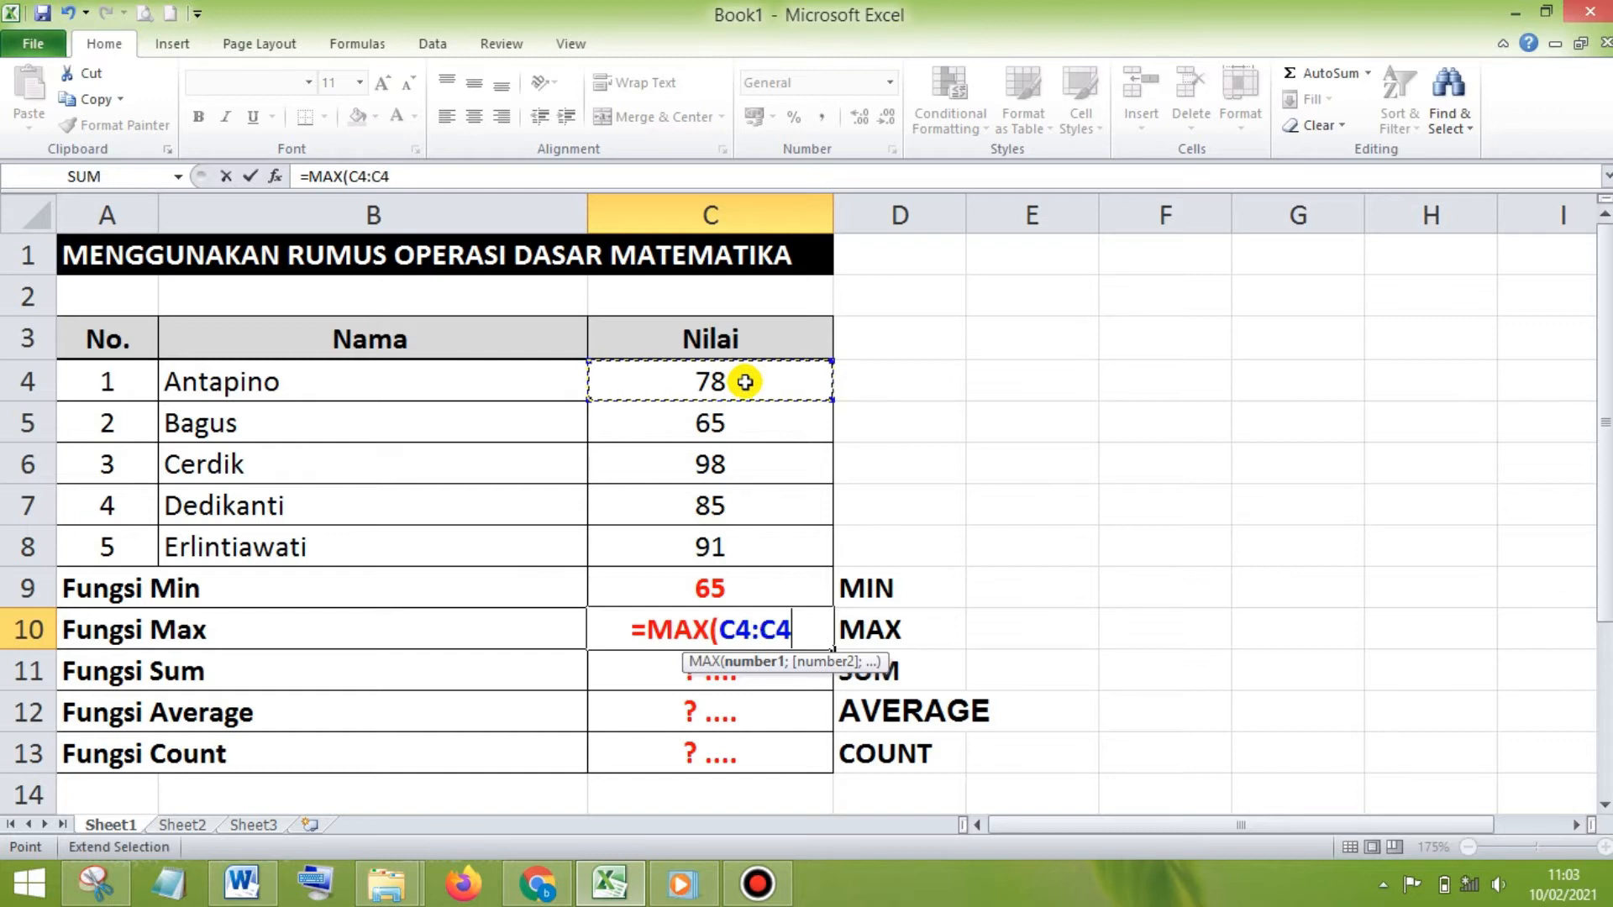
click(746, 554)
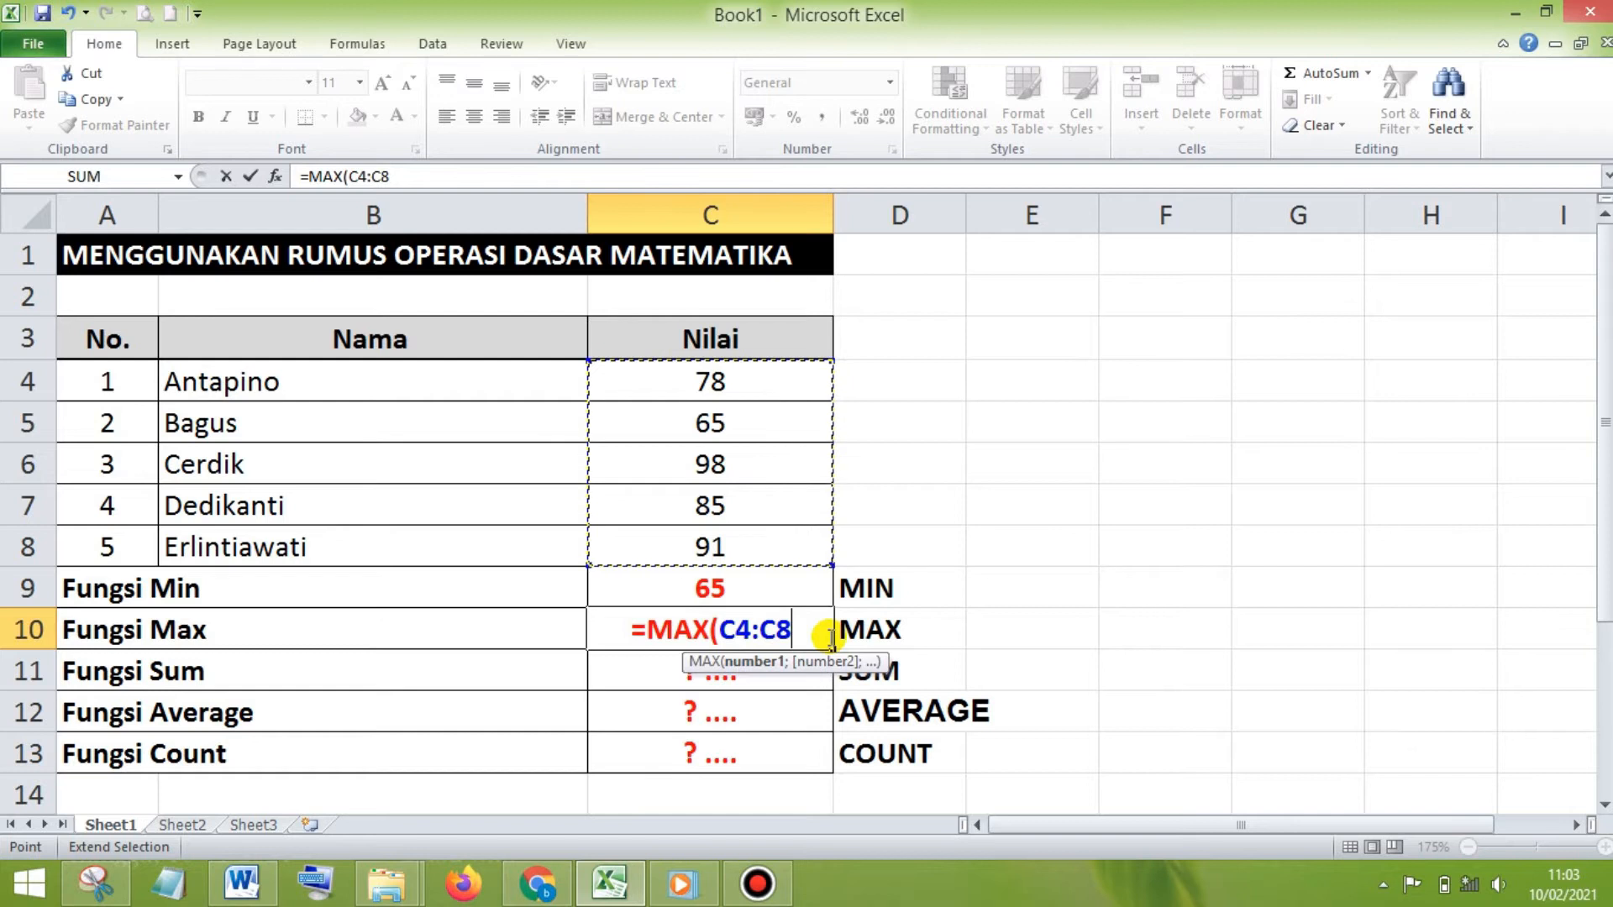
text())
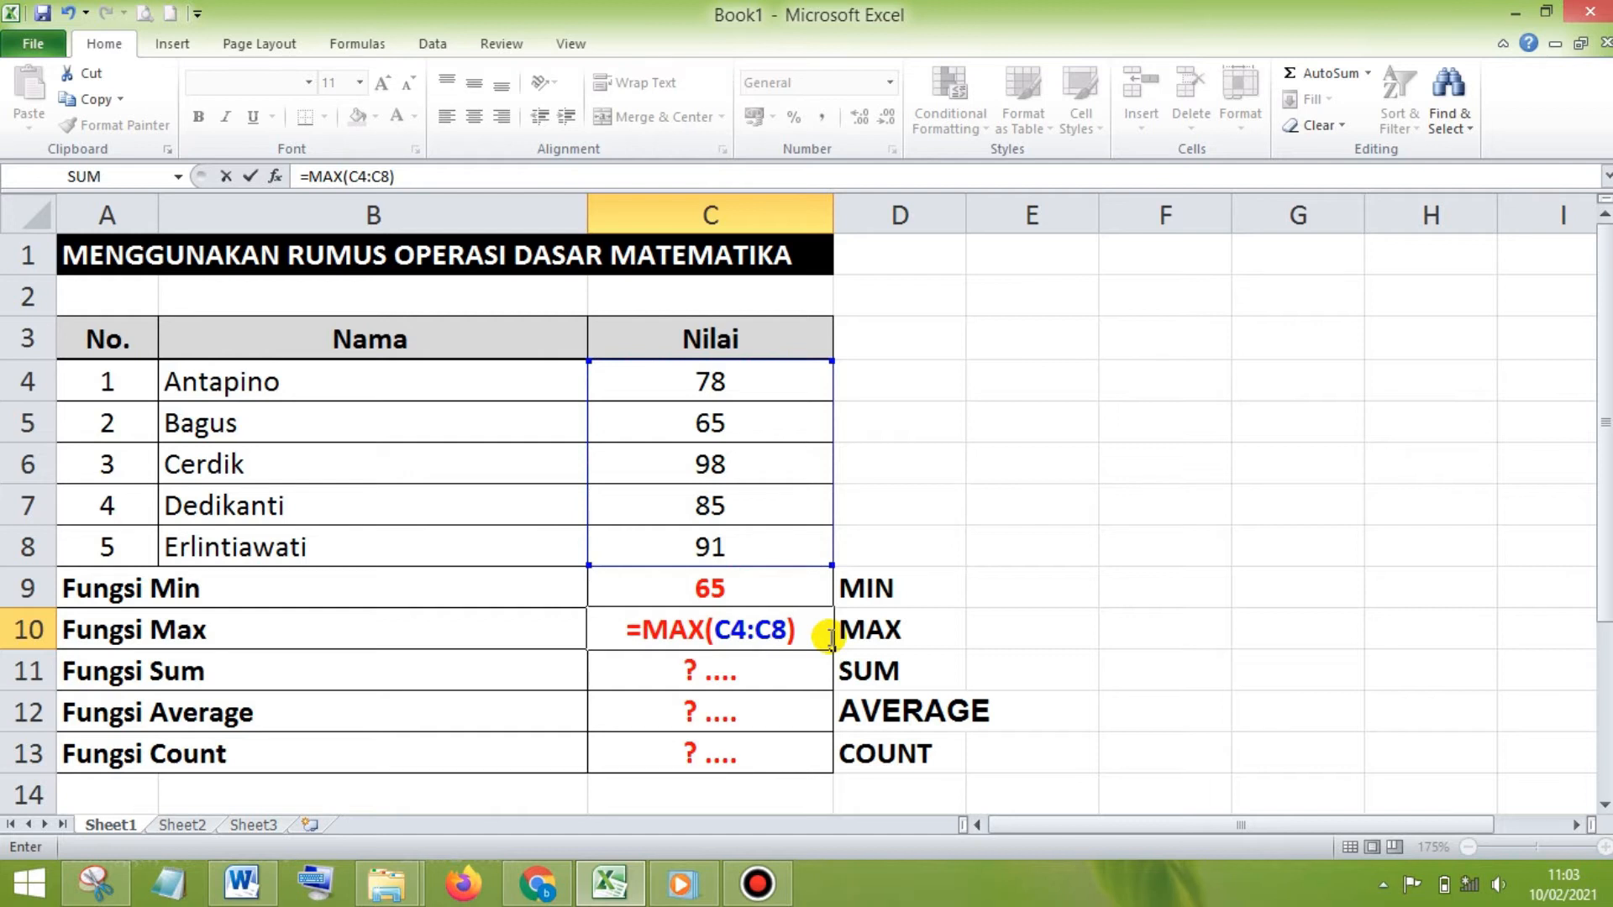
key(Return)
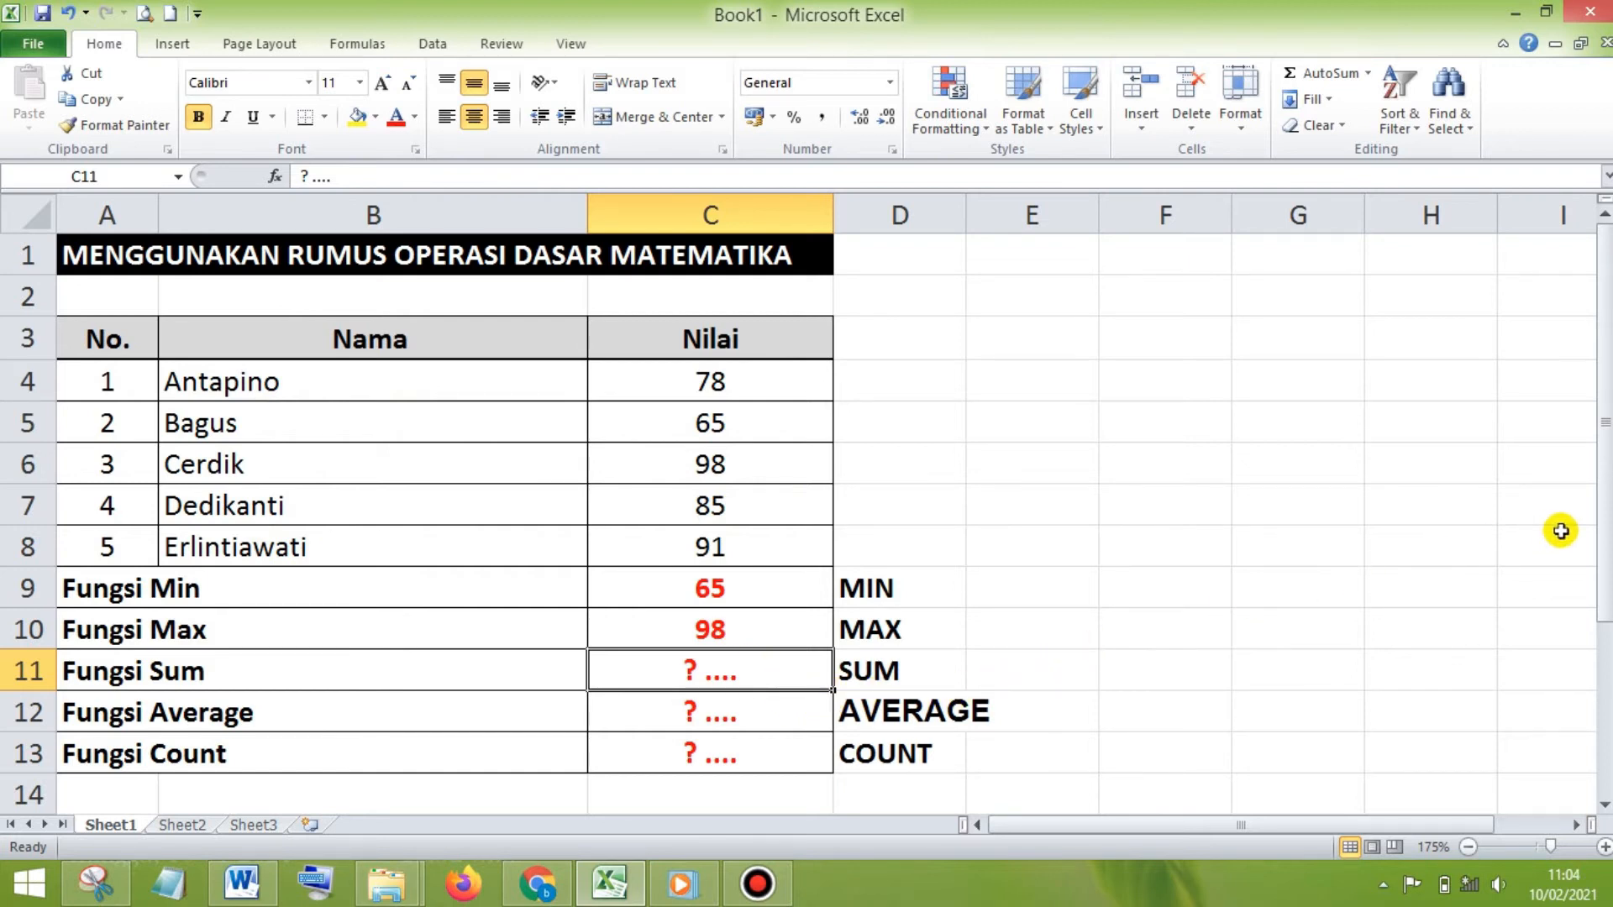
Step: Enter a SUM formula in cell C11 for the Fungsi Sum row, adding up the Nilai scores C4:C8
text(=)
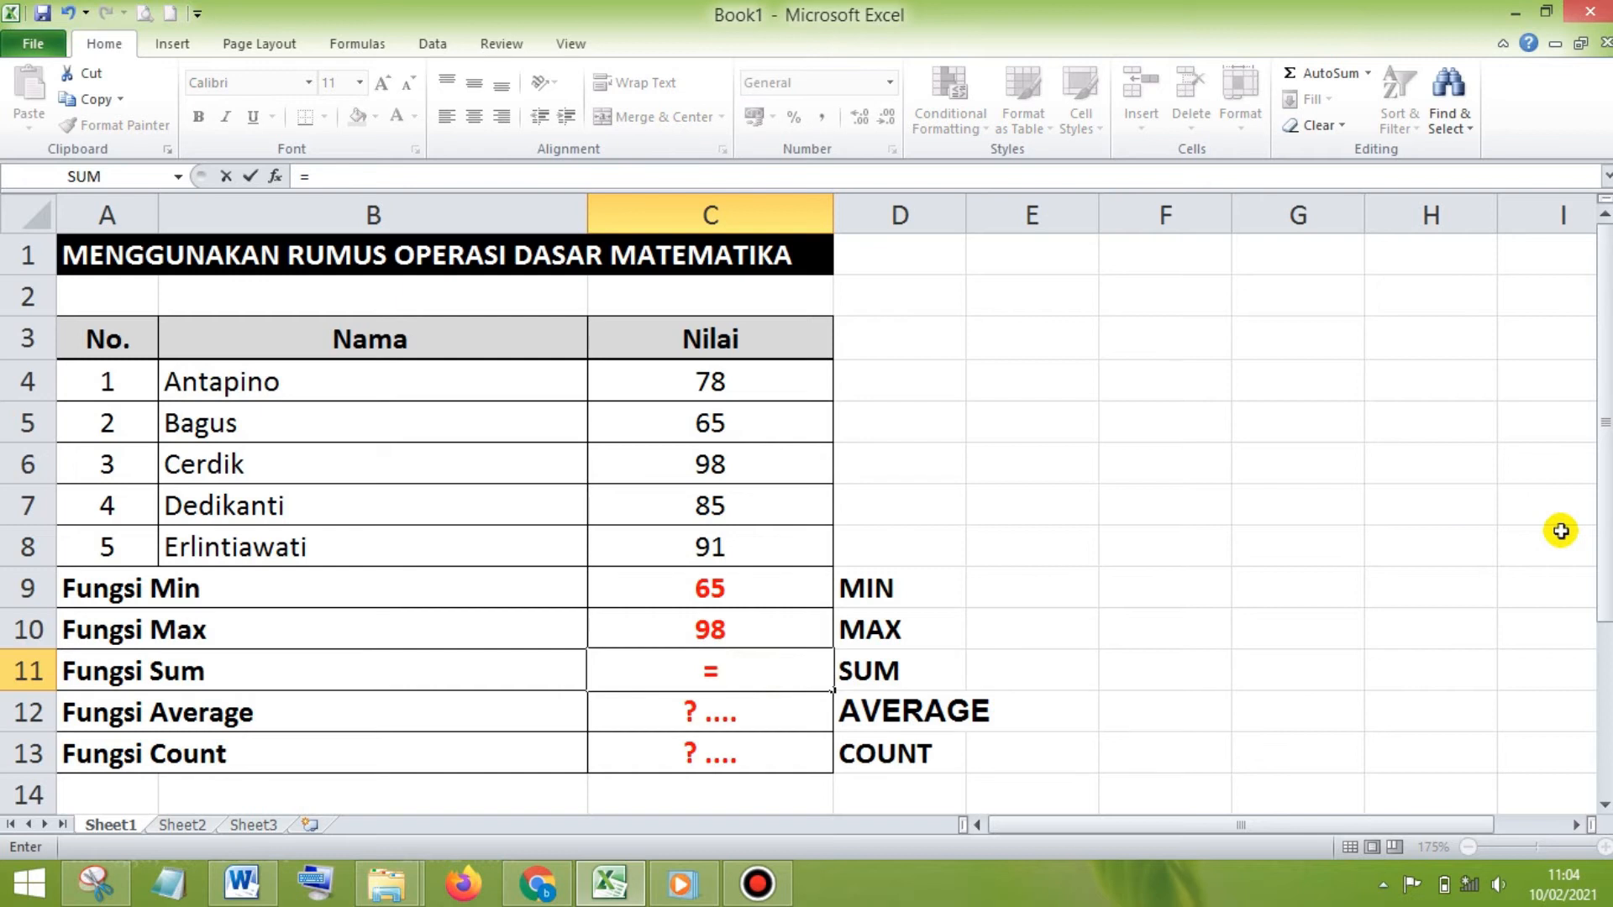
text(SUM)
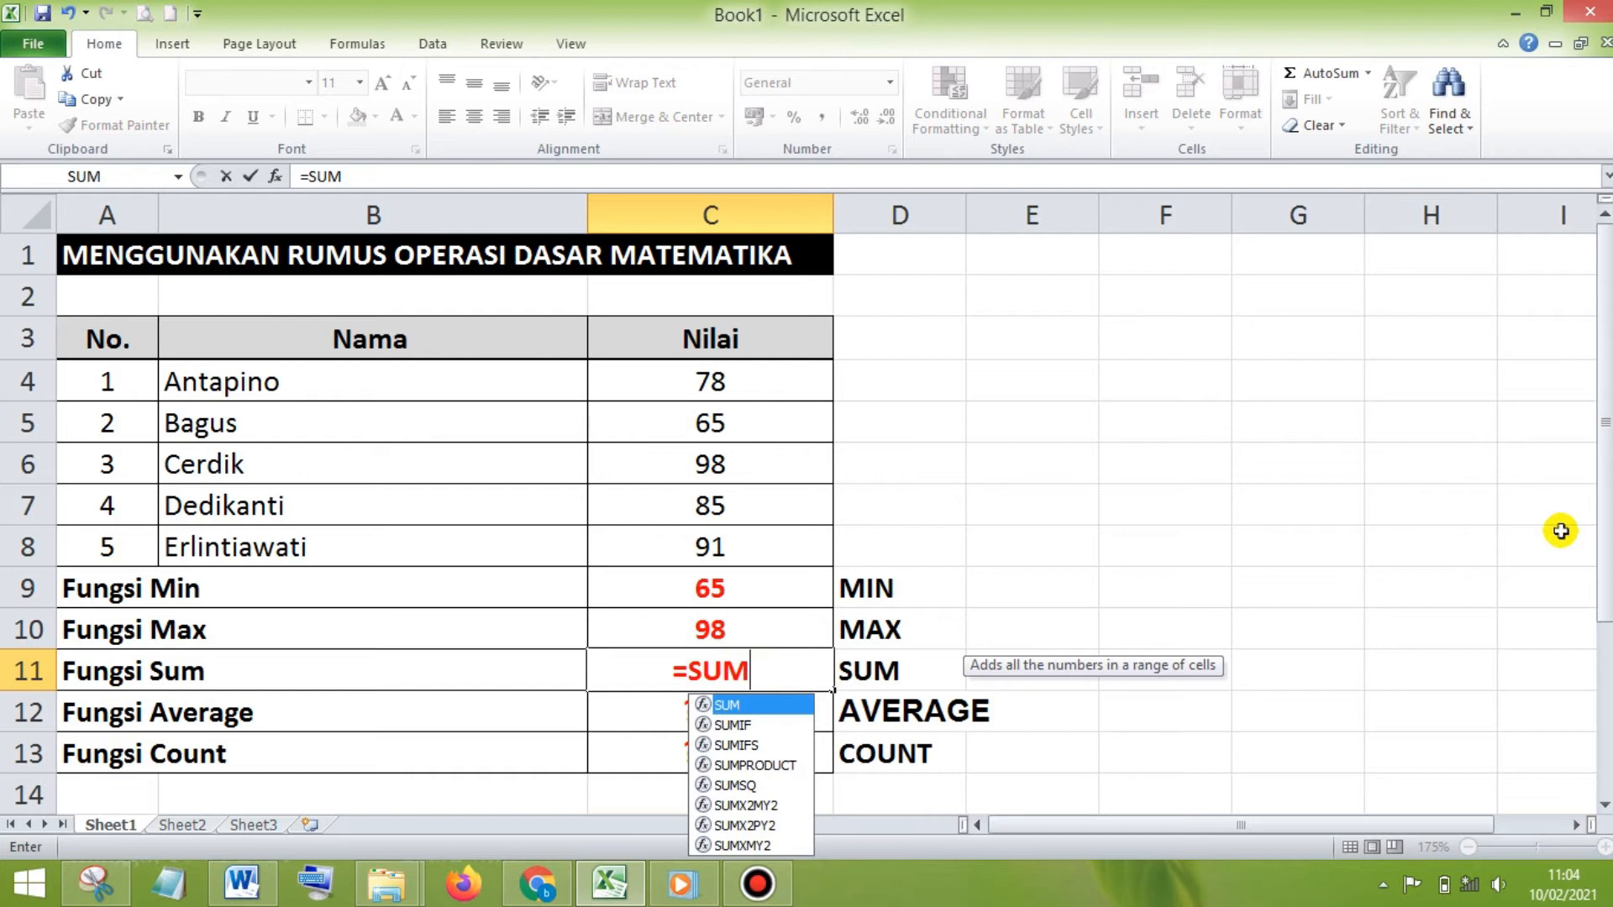
text(()
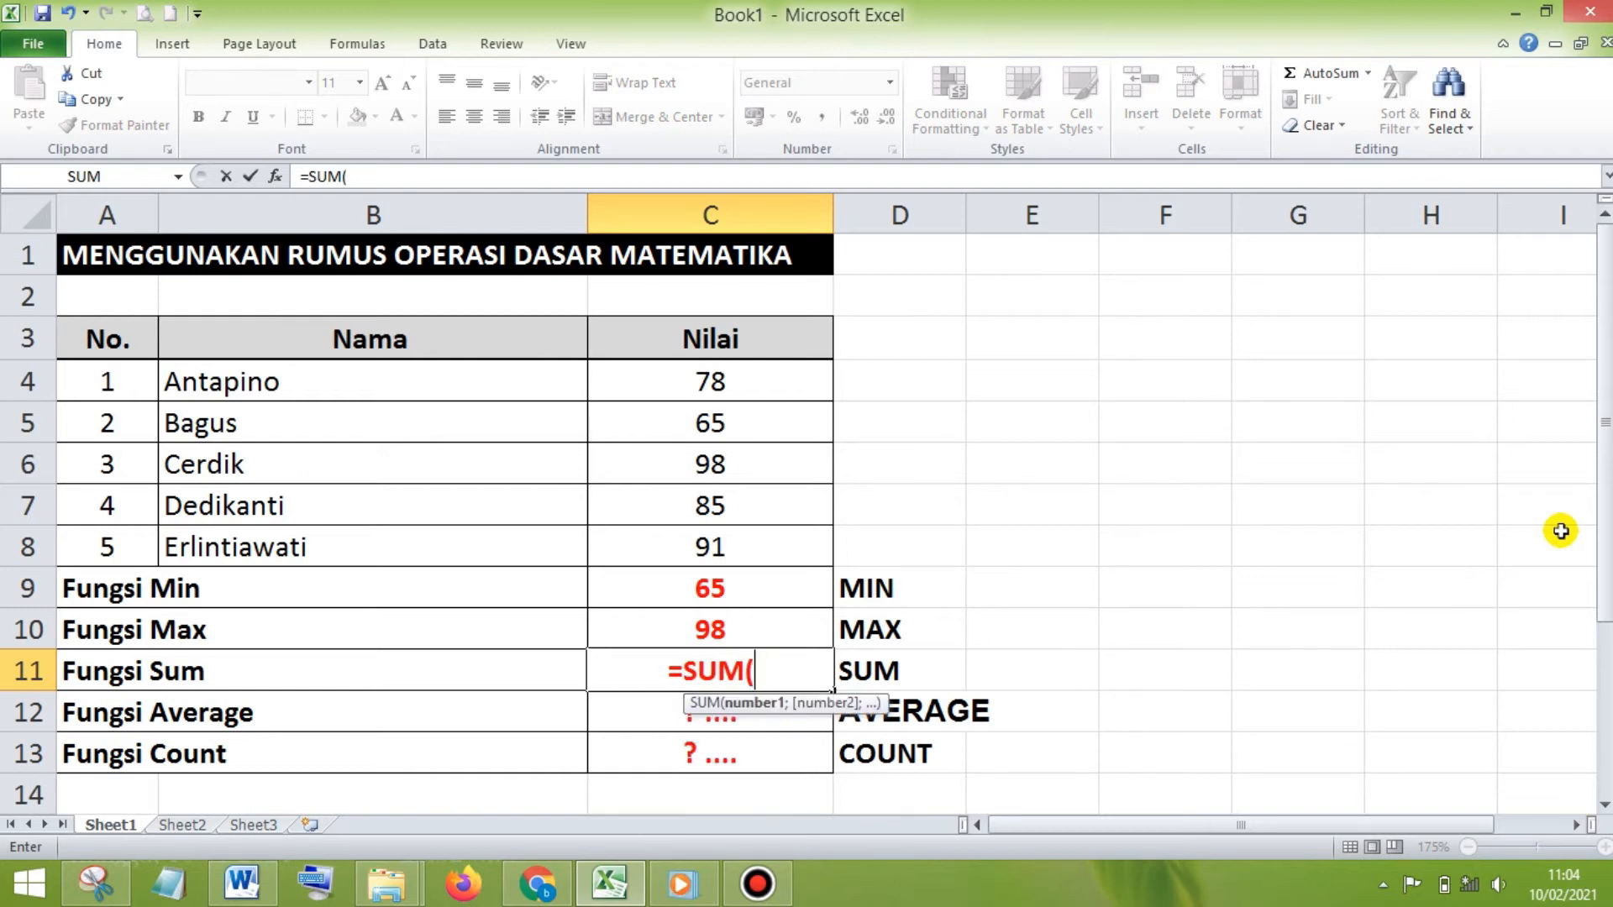
click(766, 384)
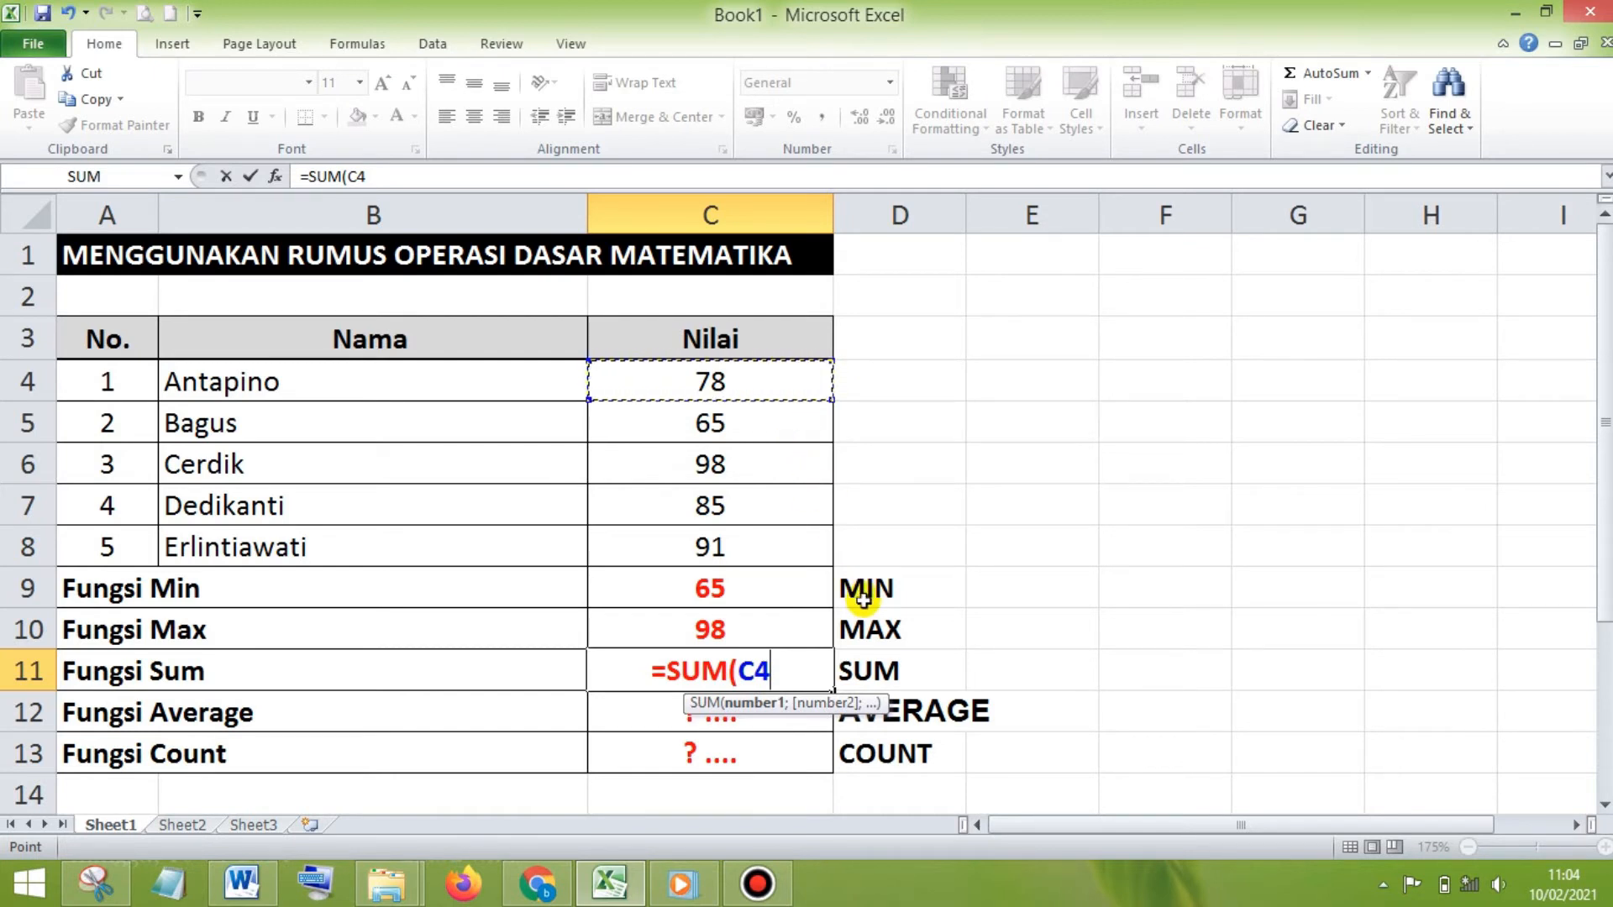
key(shift+Down)
key(shift+Down)
key(shift+Down)
key(shift+Down)
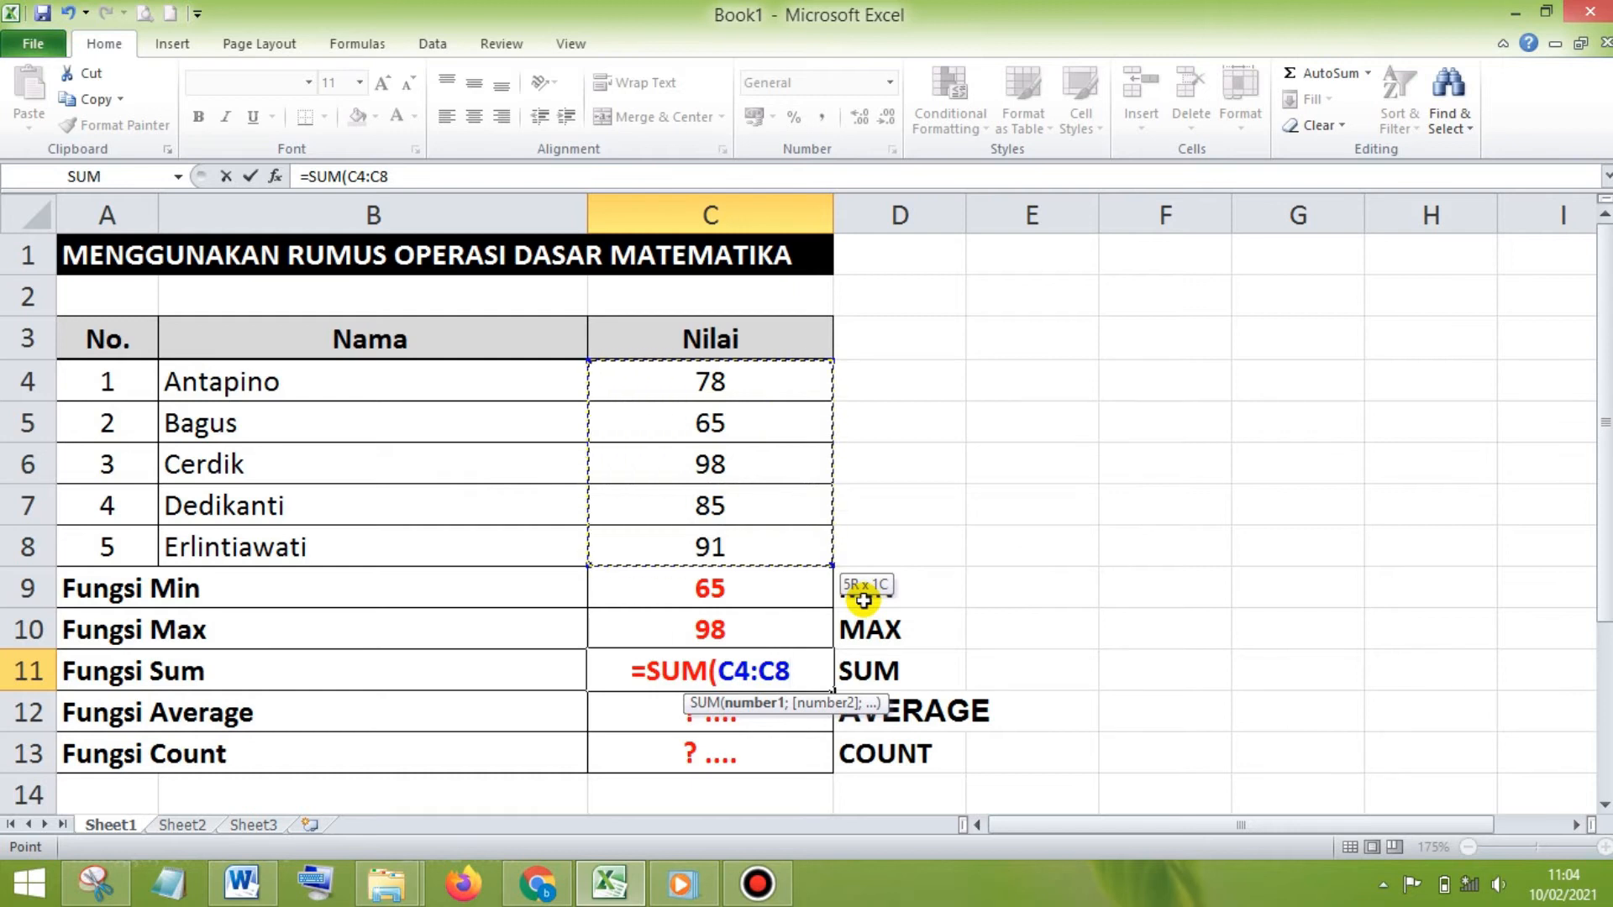
text())
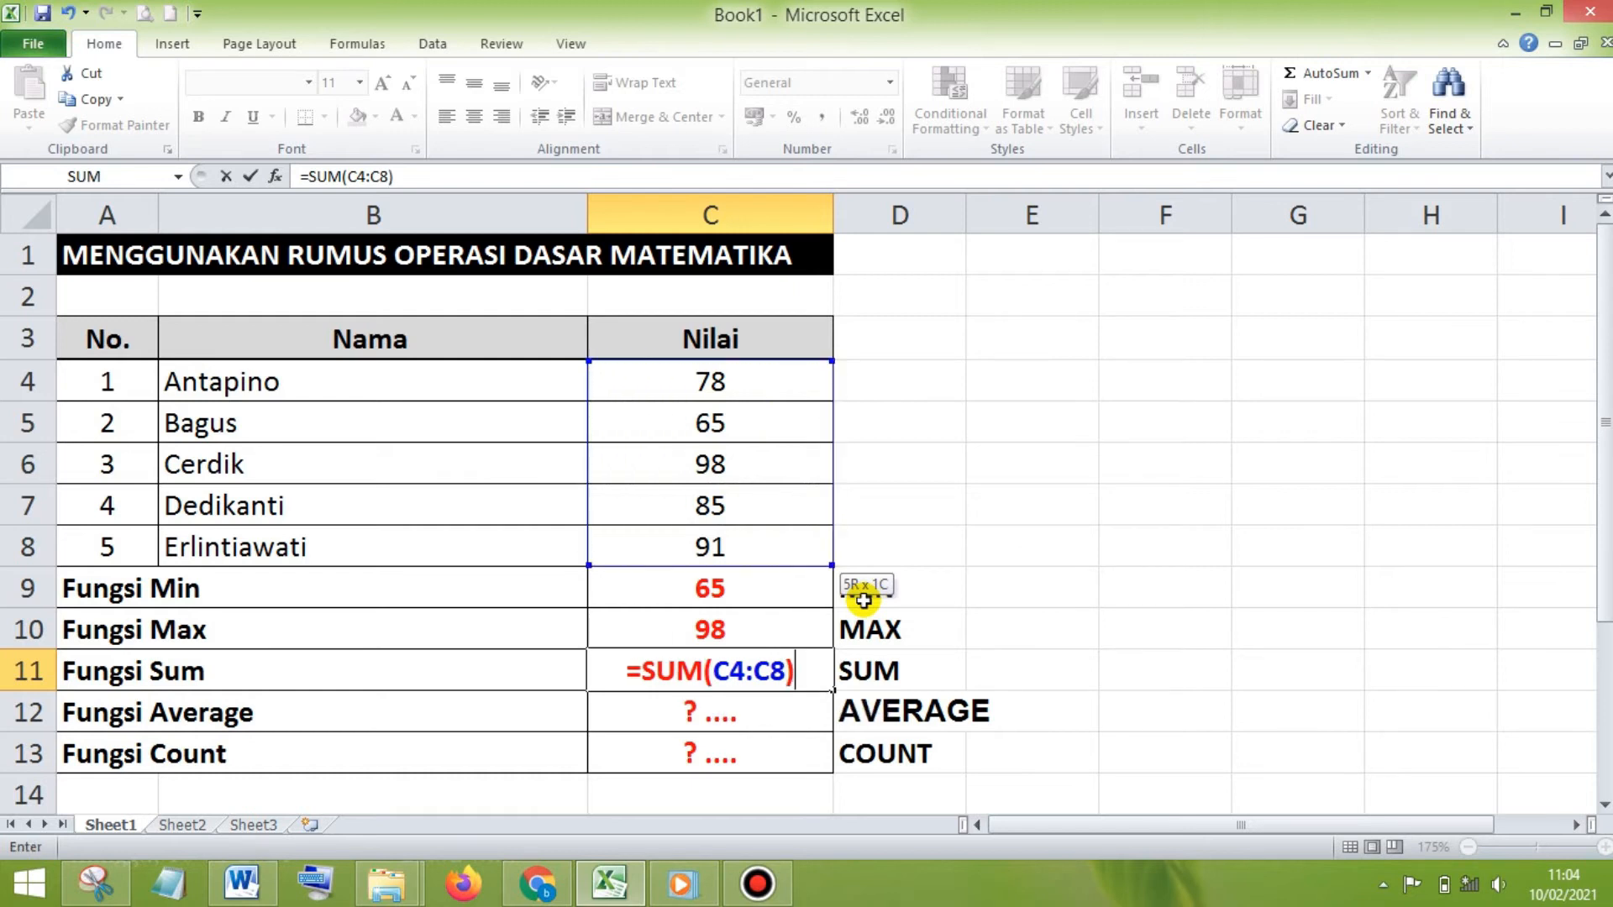
key(Return)
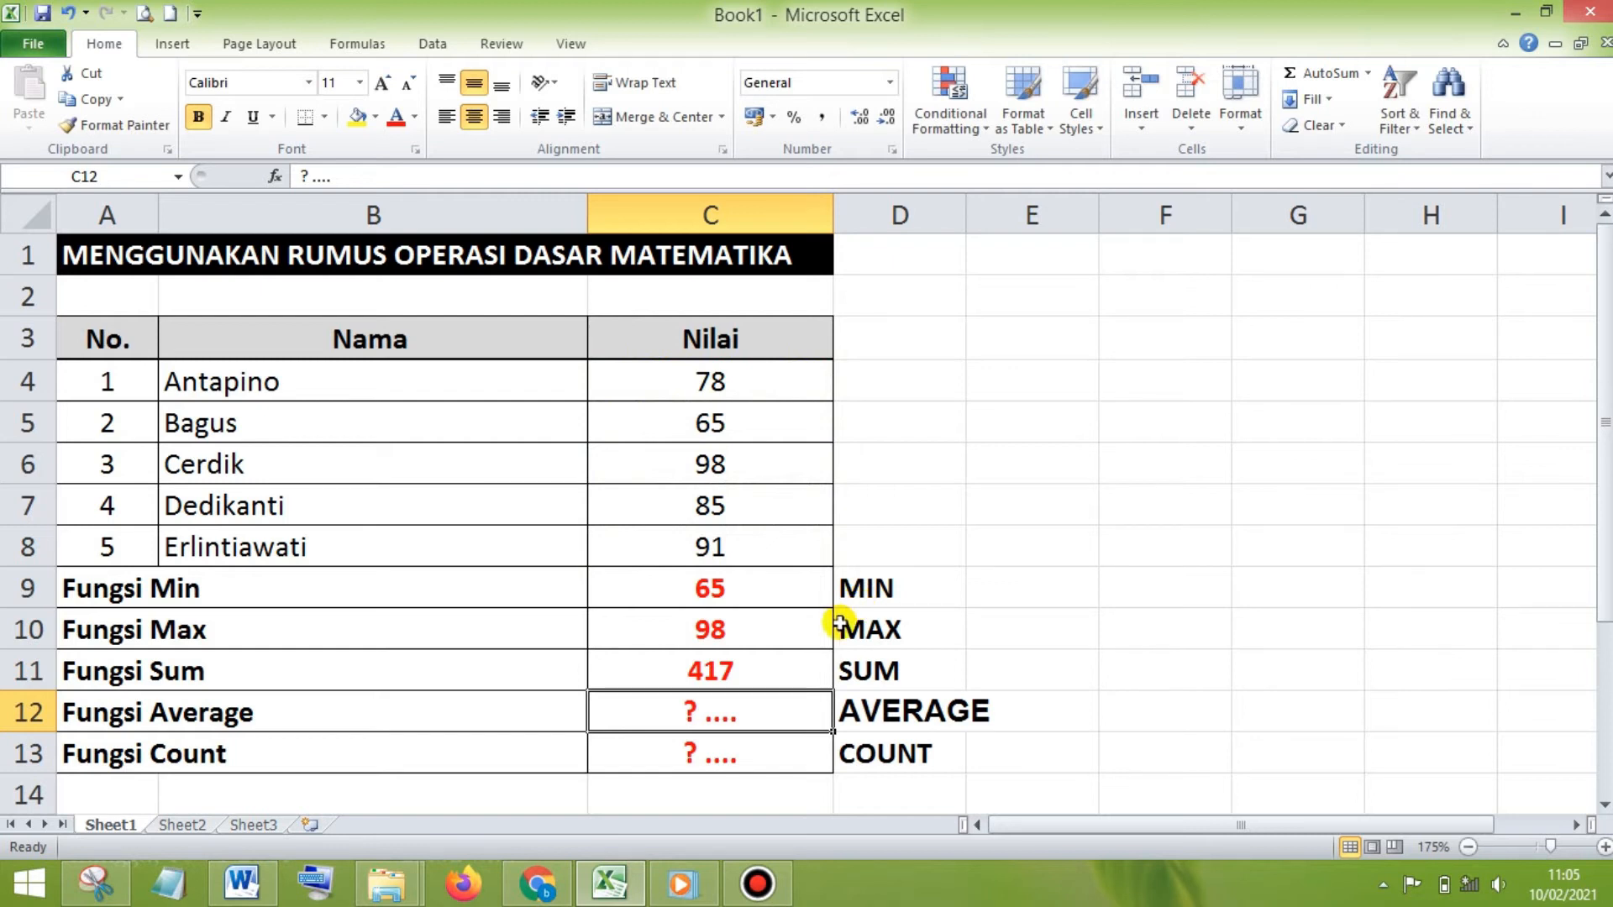
Step: Enter an AVERAGE formula in cell C12 for the Fungsi Average row over the scores C4:C8
text(=)
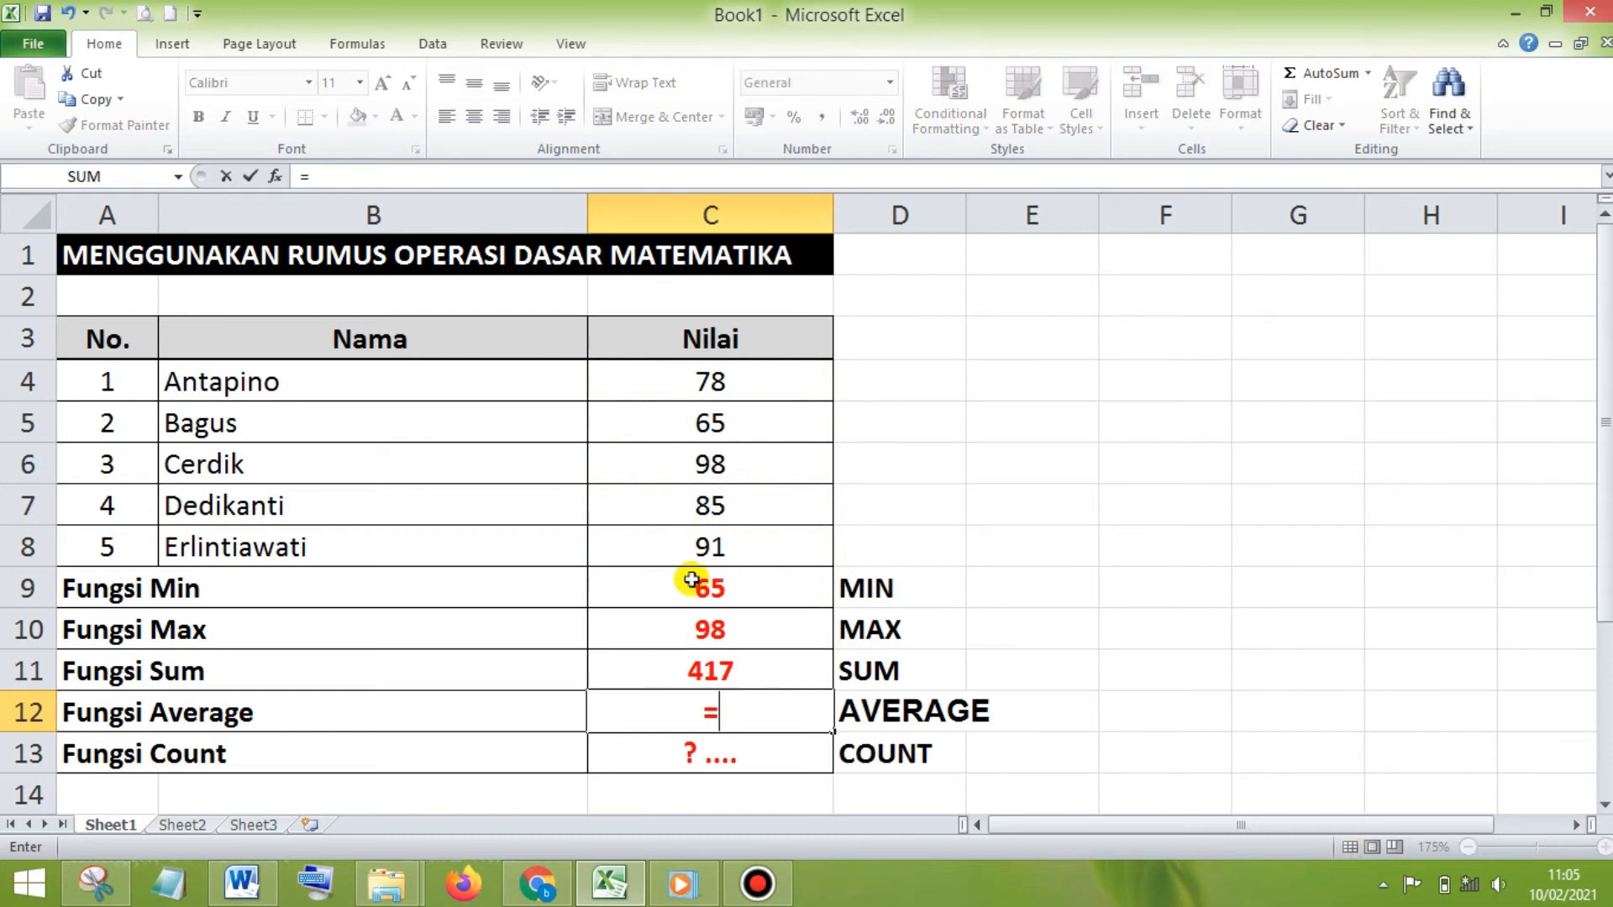
text(AVERAGE)
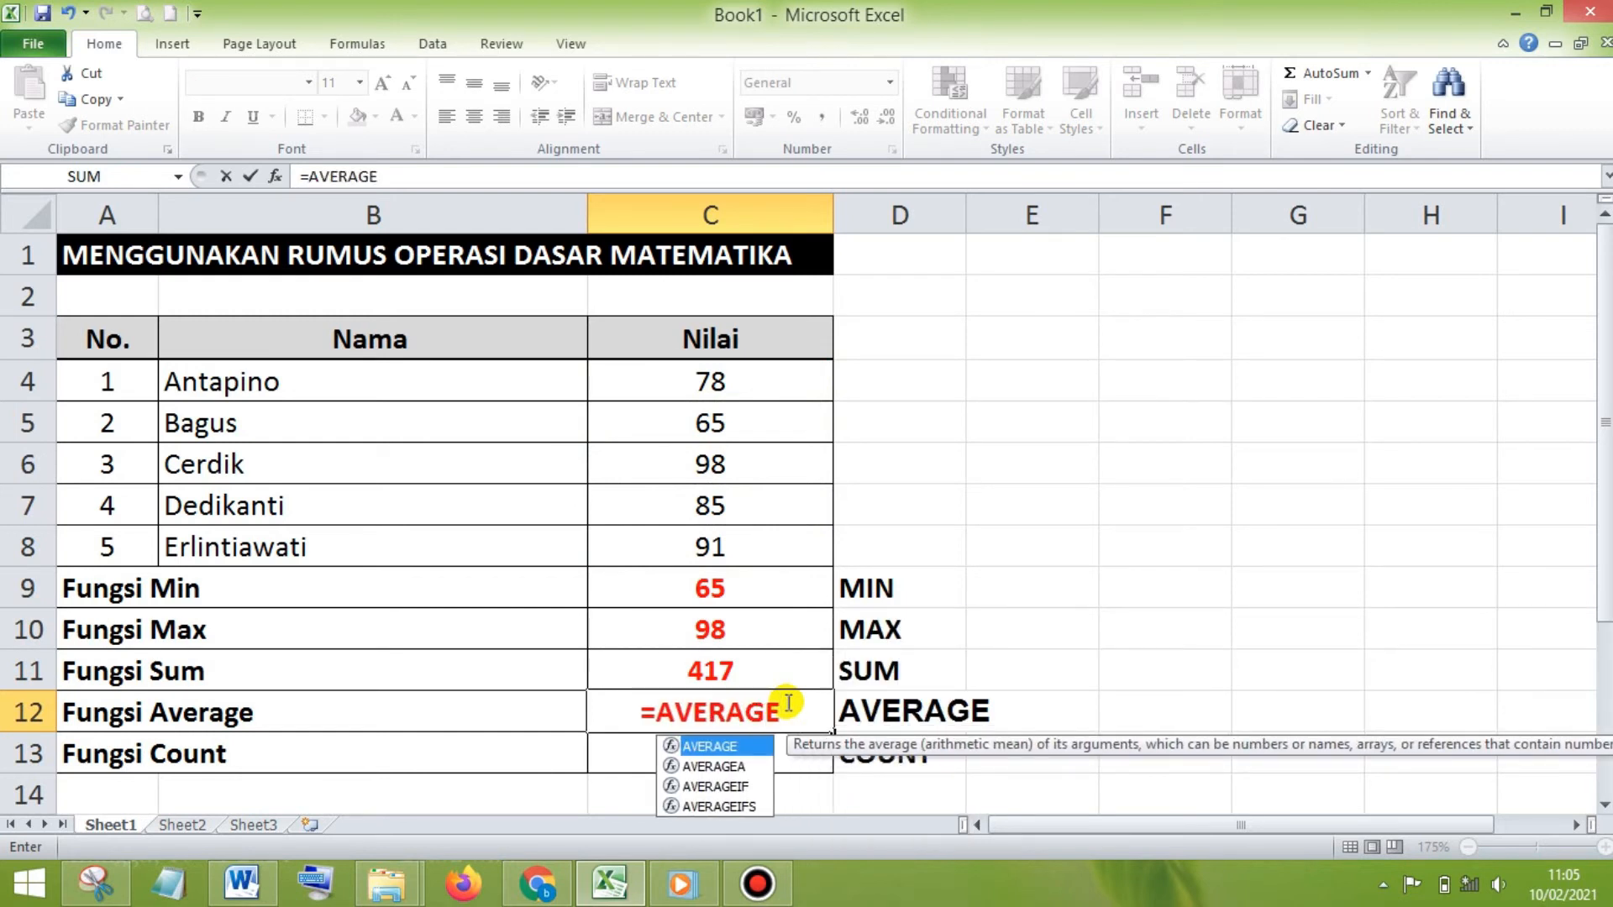
text(()
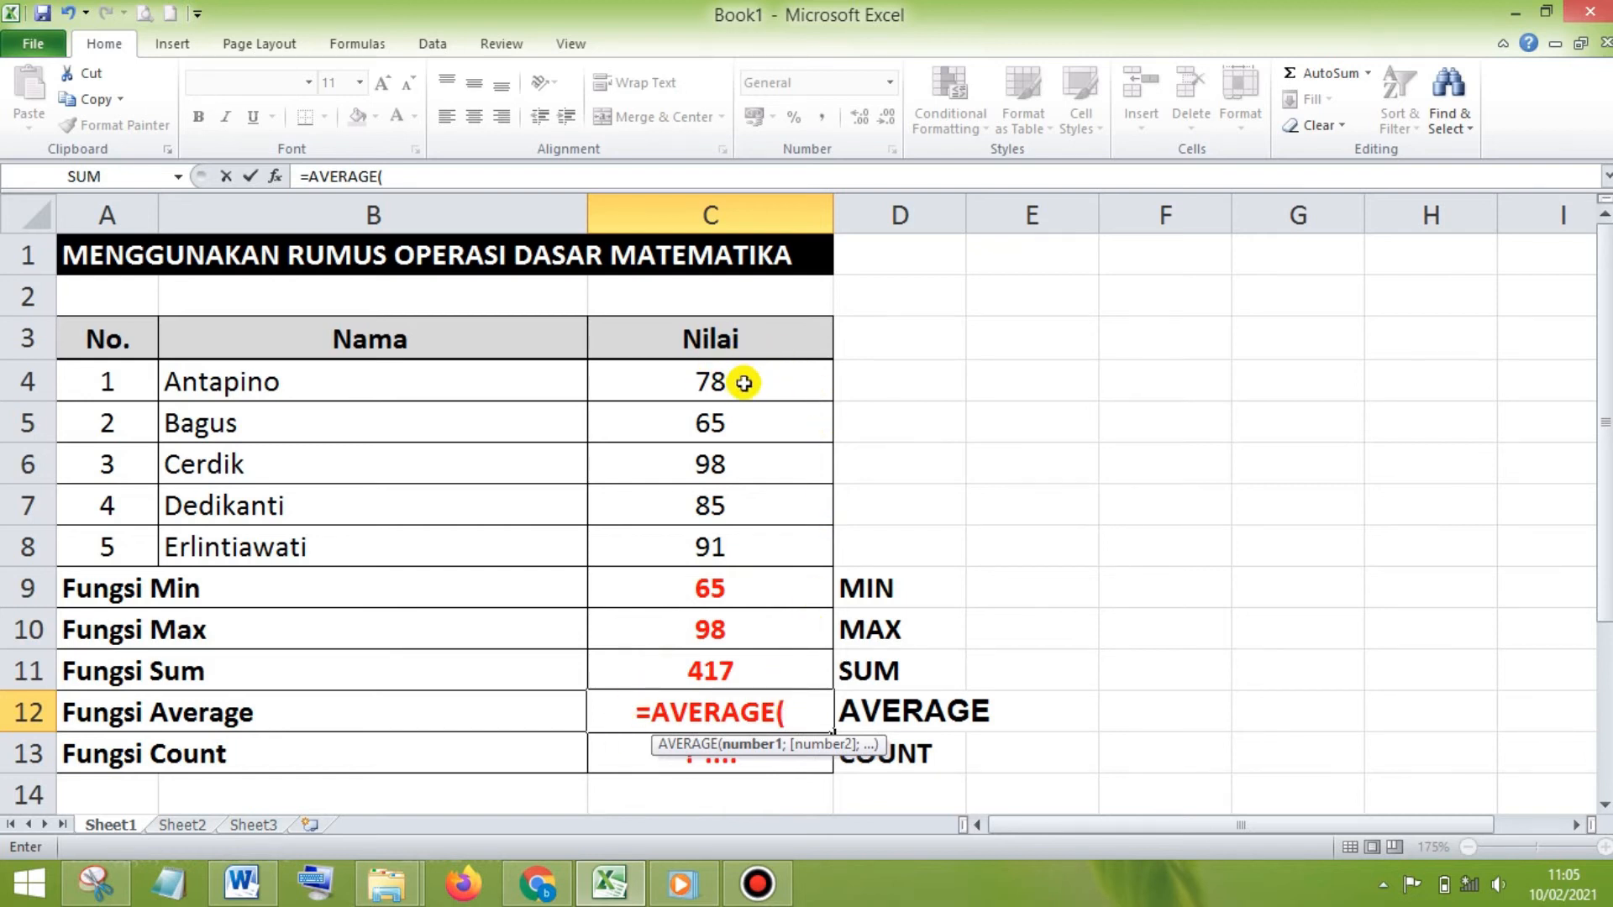
drag(743, 383, 746, 543)
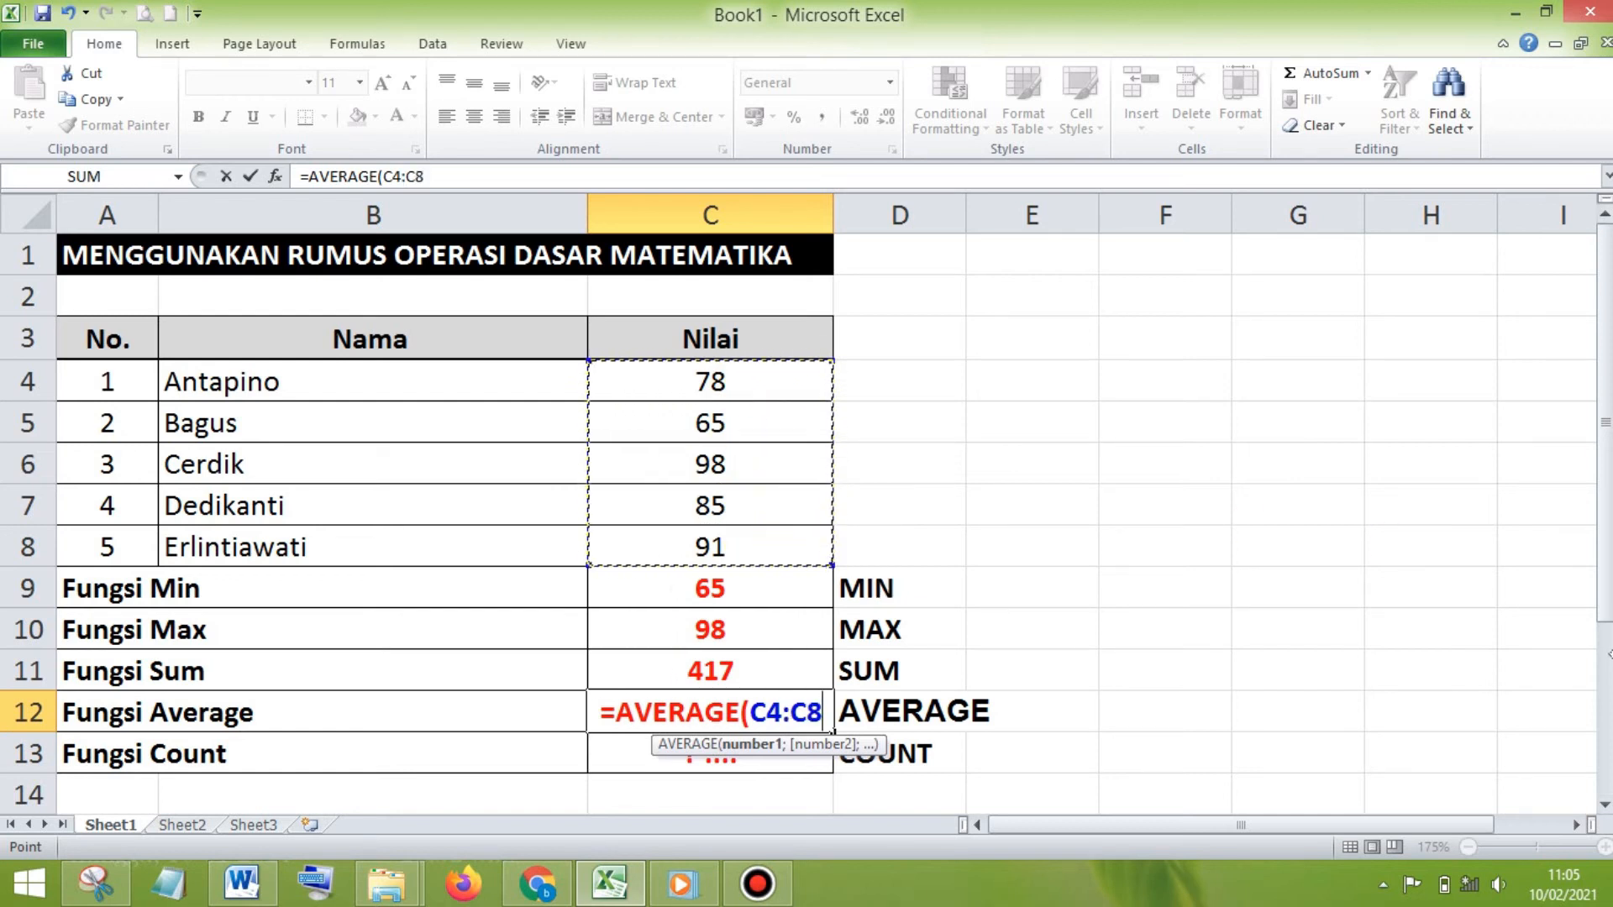
text())
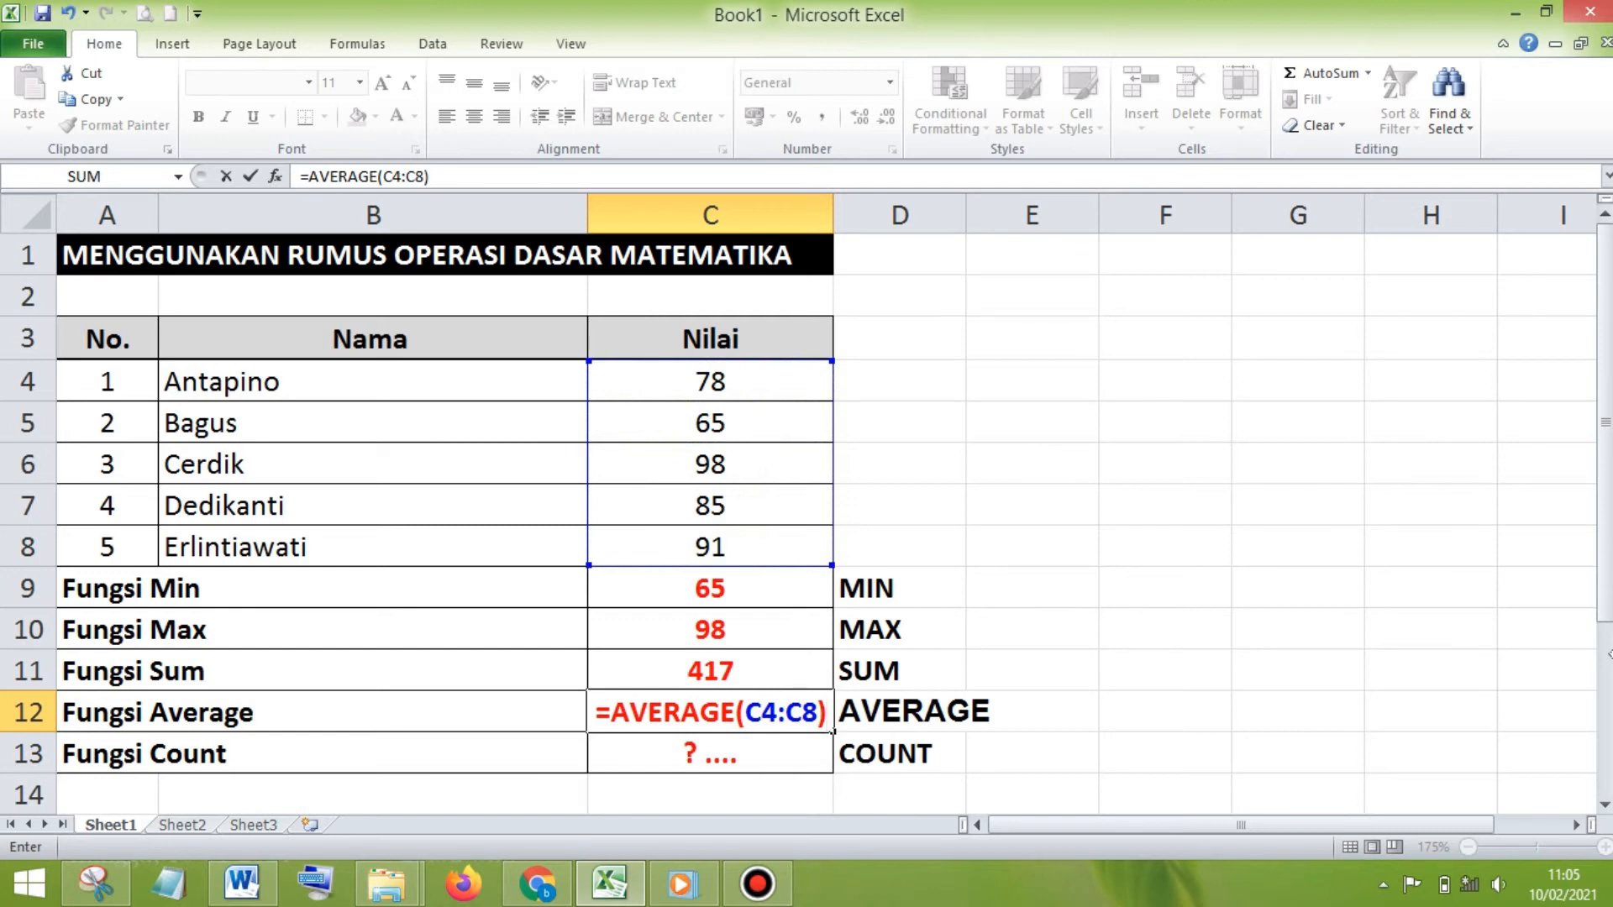
key(Return)
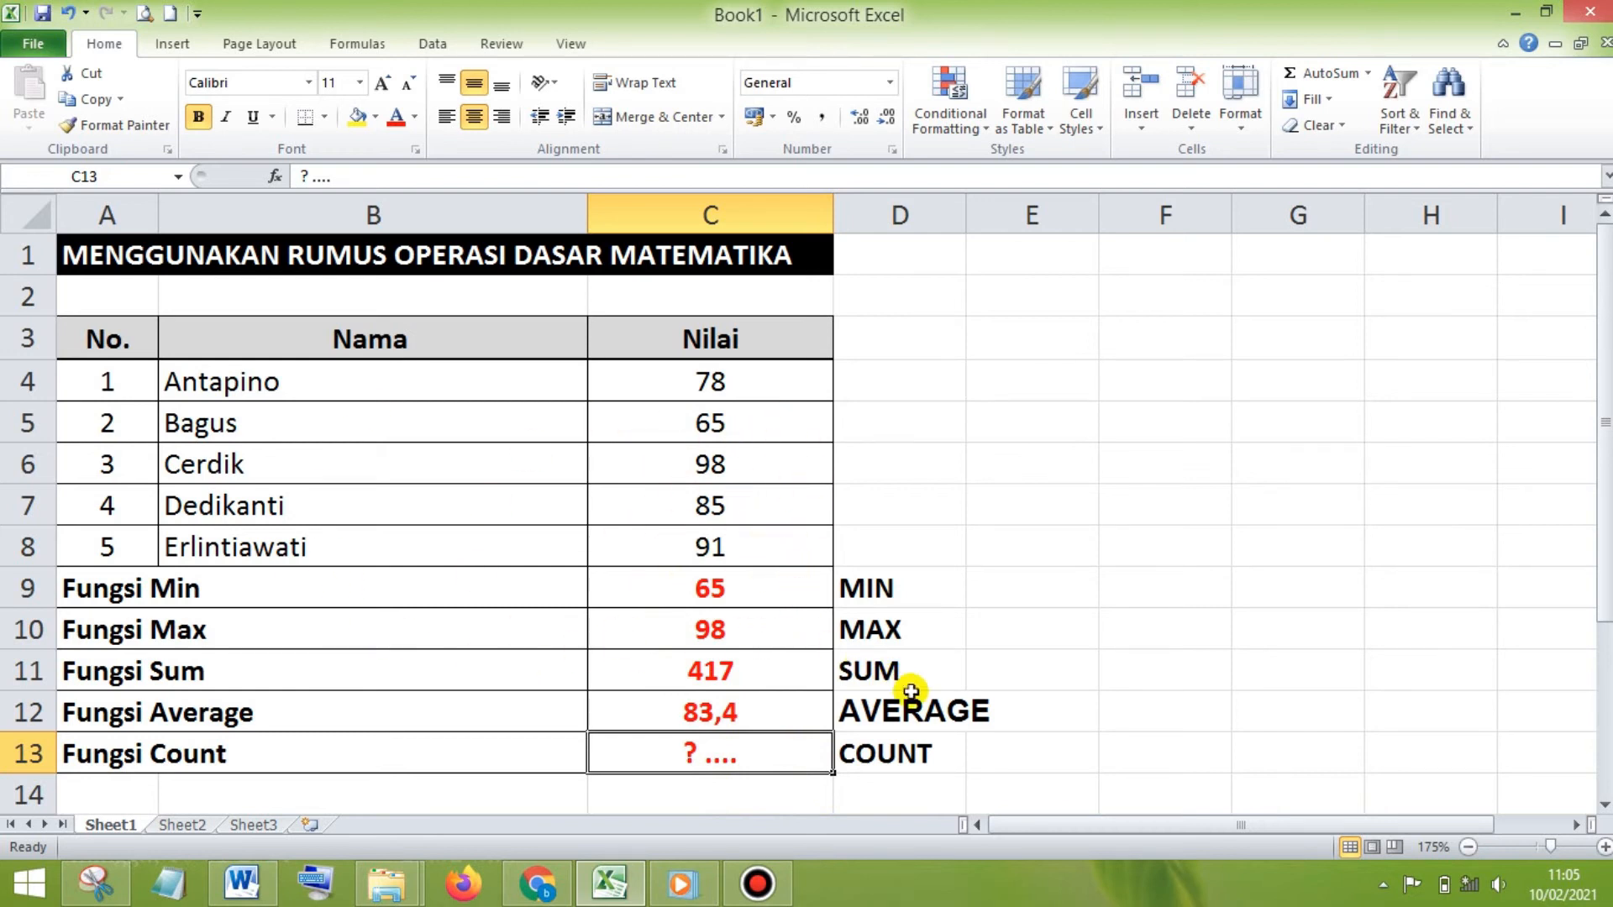
Step: Enter a COUNT formula in cell C13 for the Fungsi Count row, counting the scores in C4:C8
text(=)
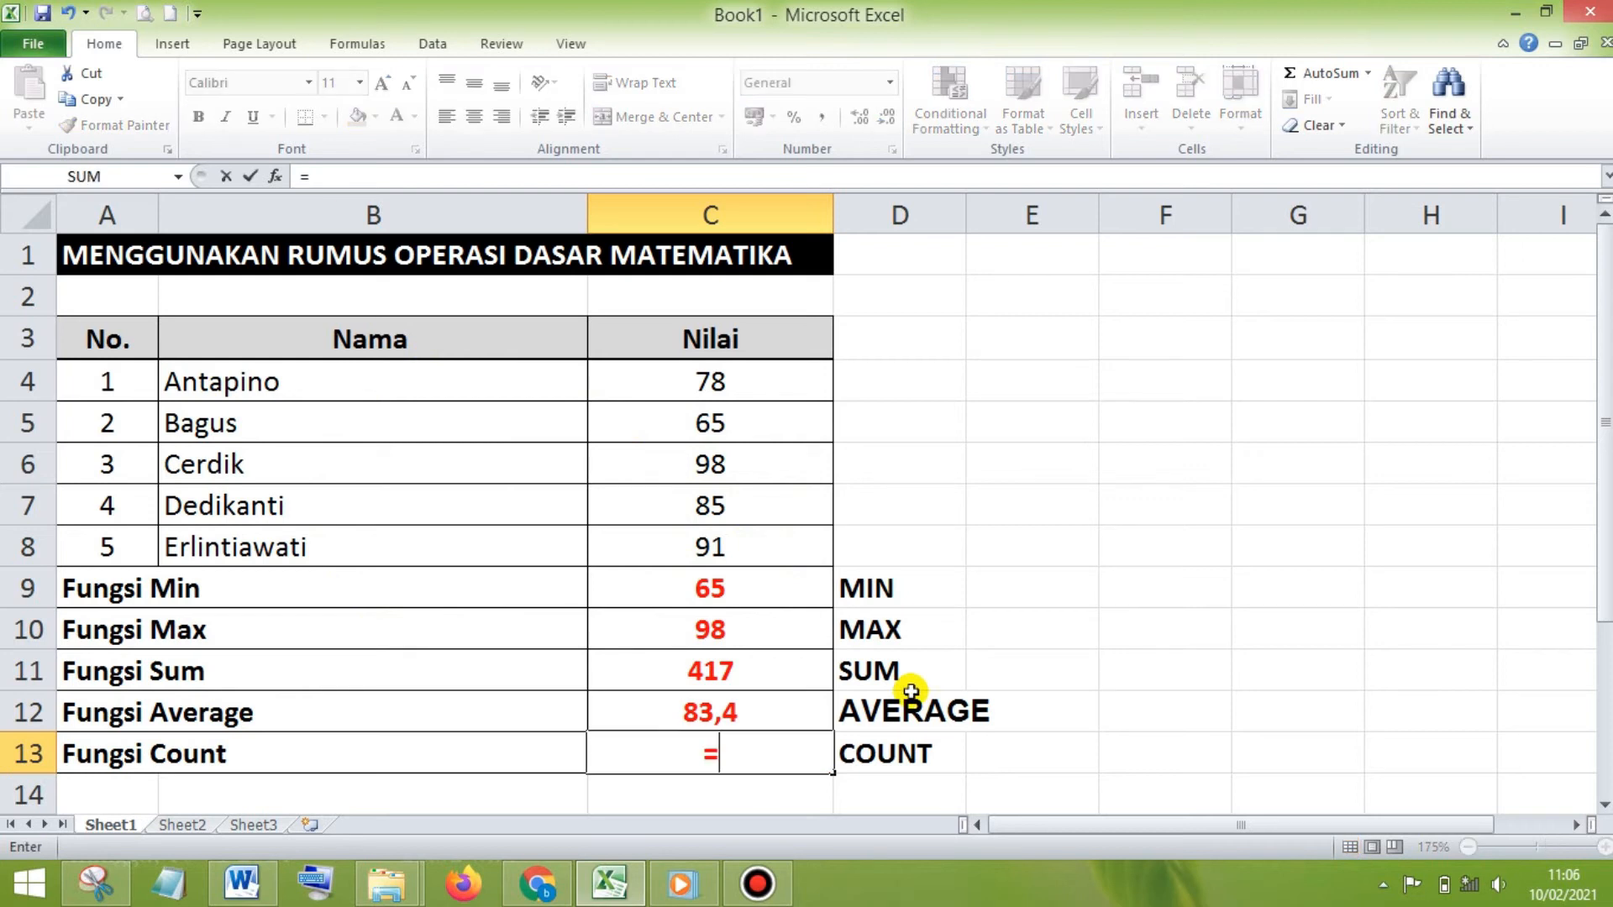
text(COUNT)
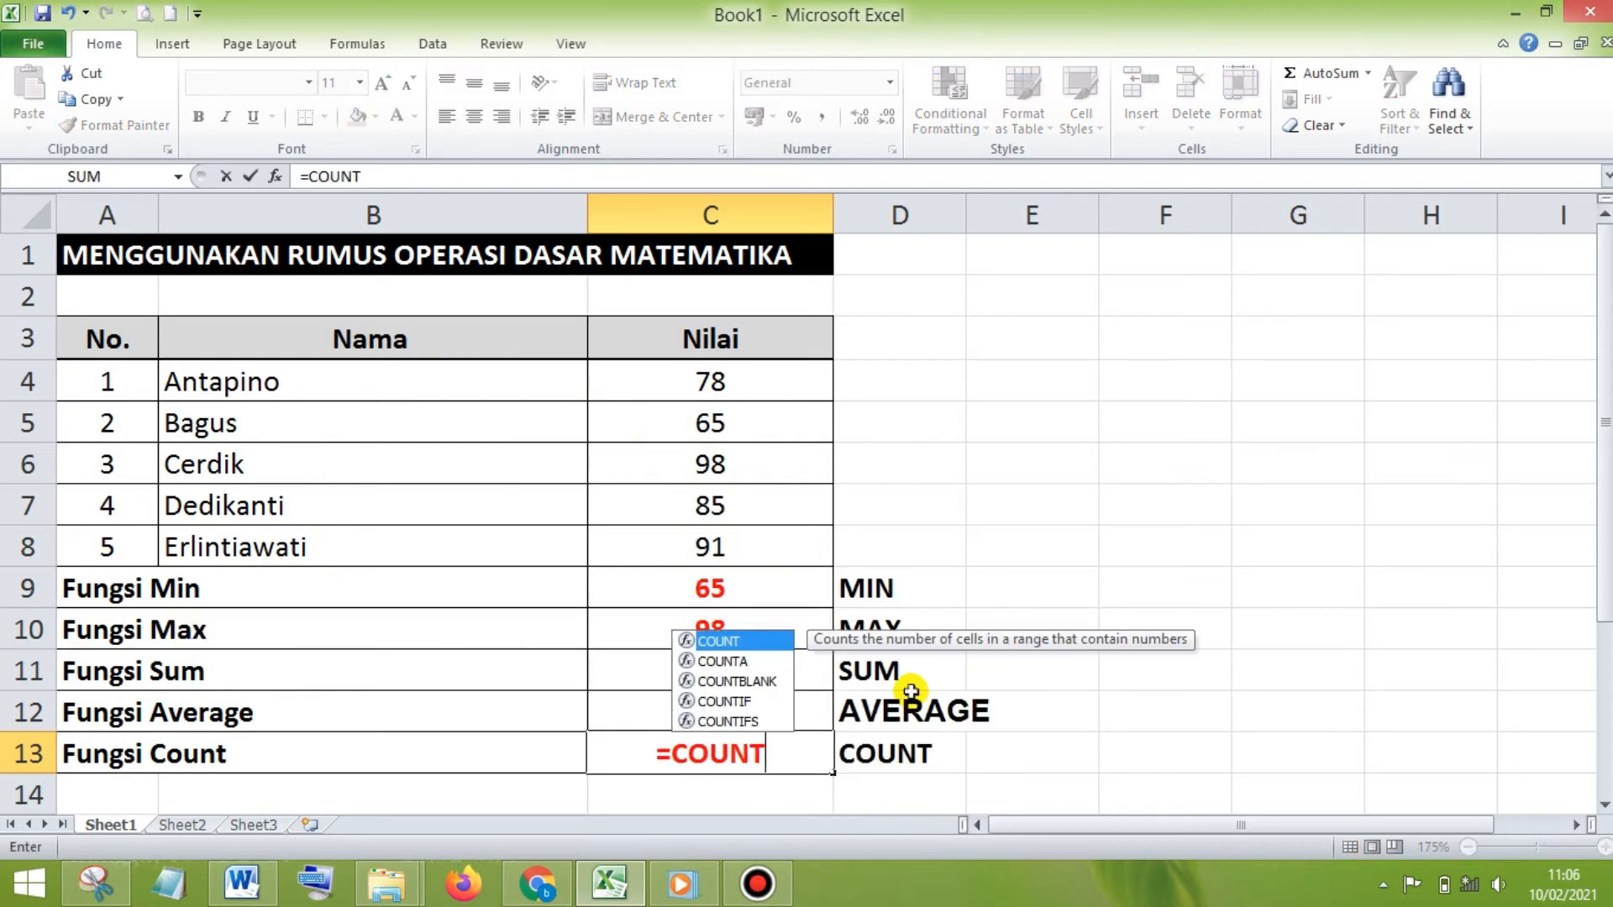
text(()
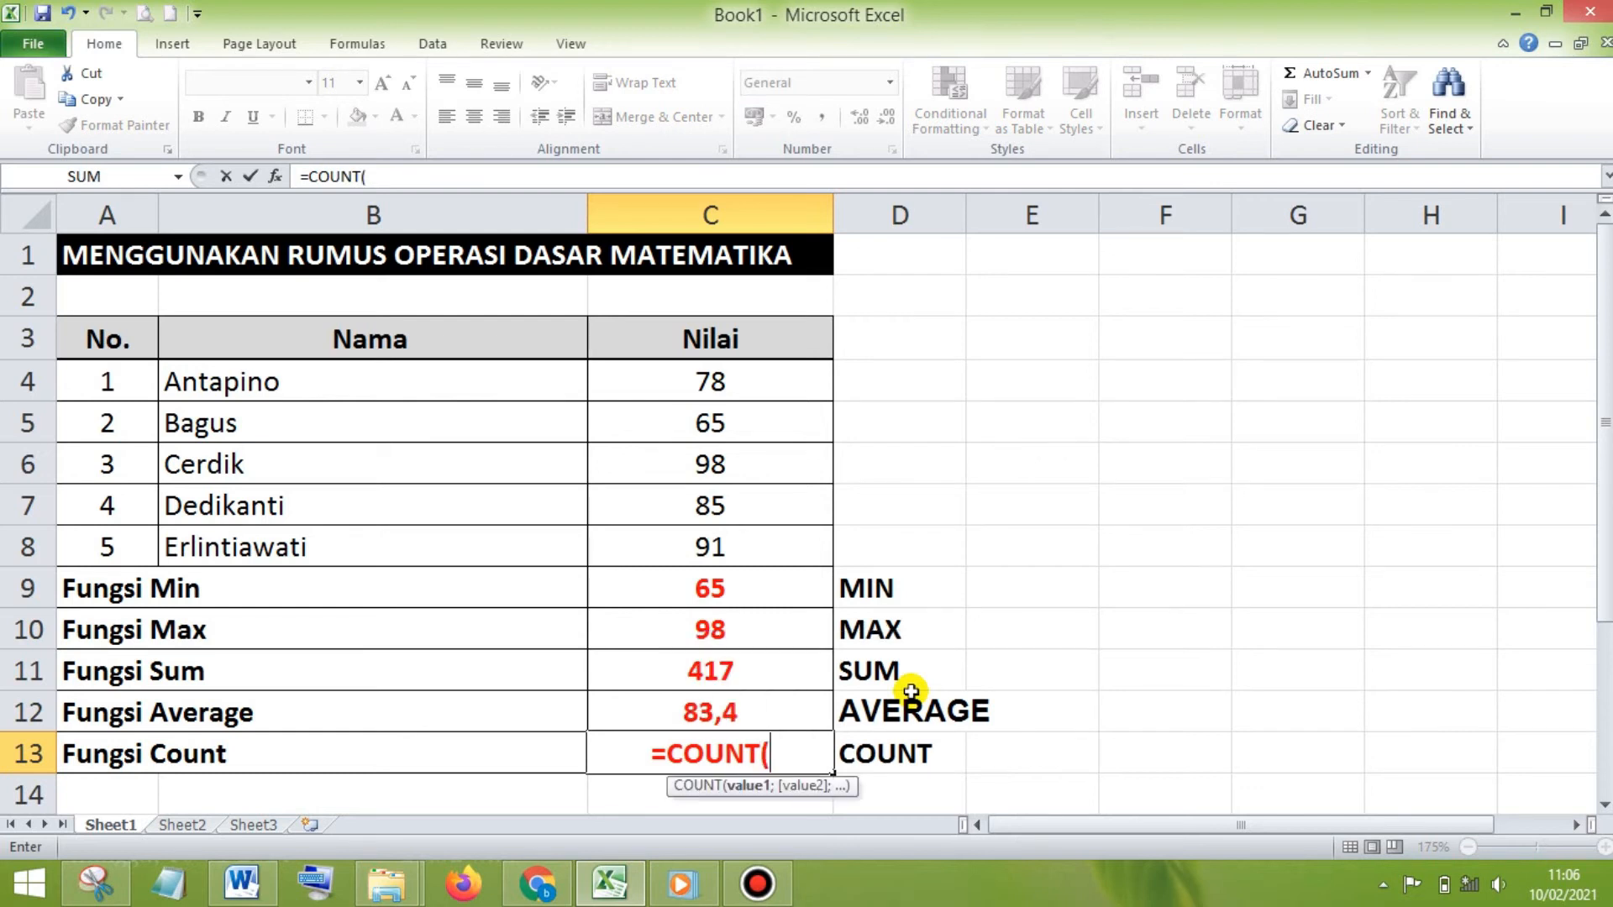
click(711, 382)
drag(711, 382, 706, 546)
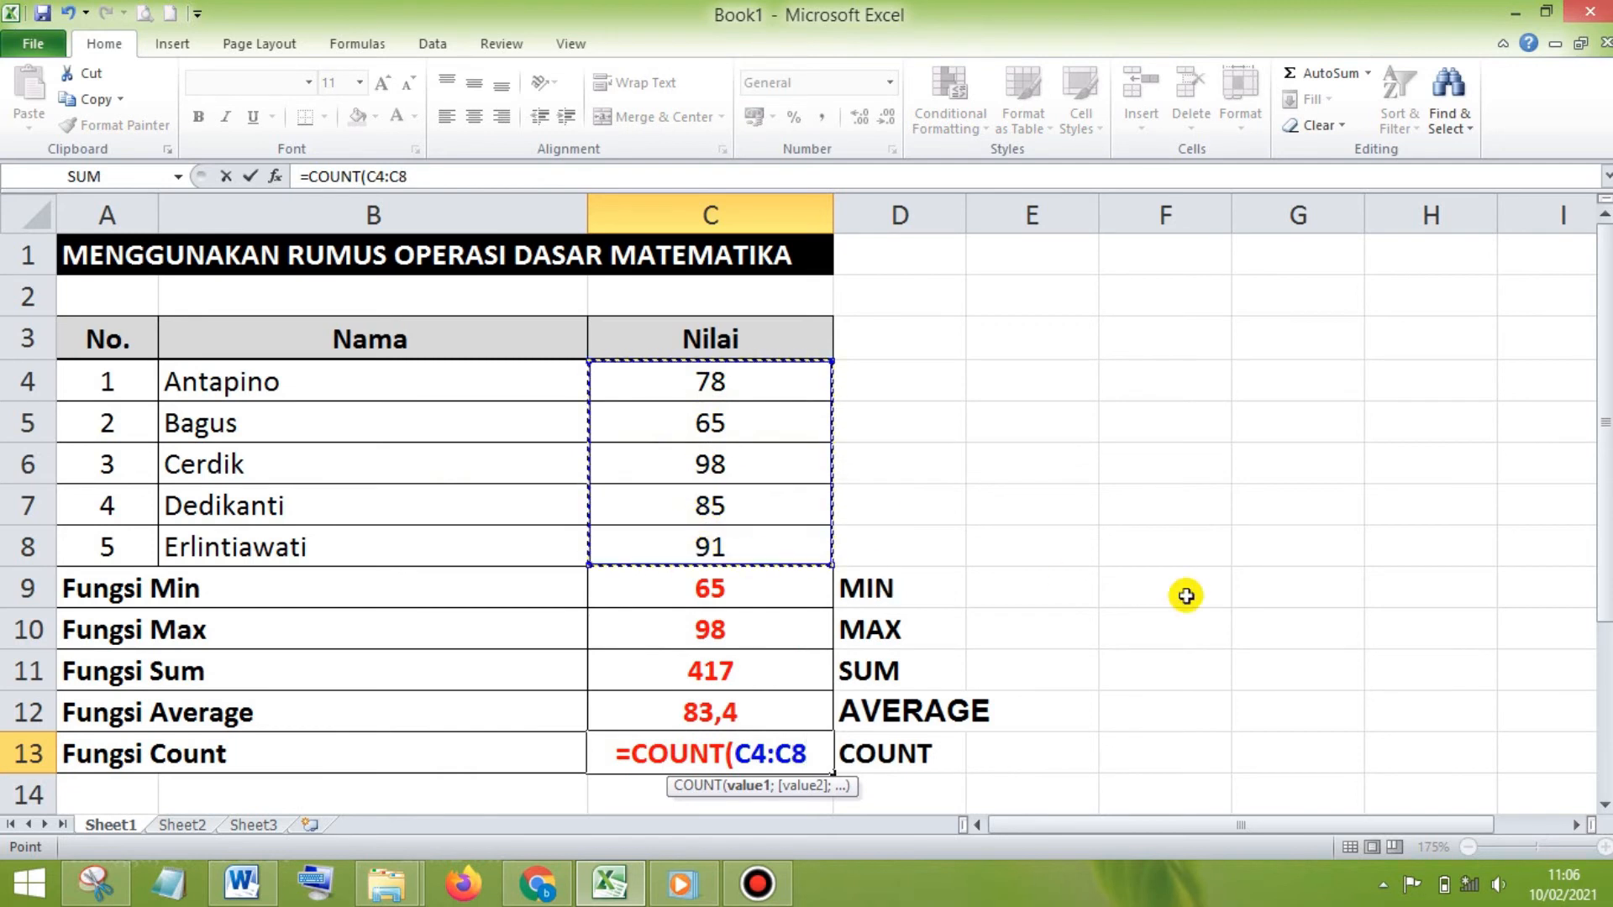
text())
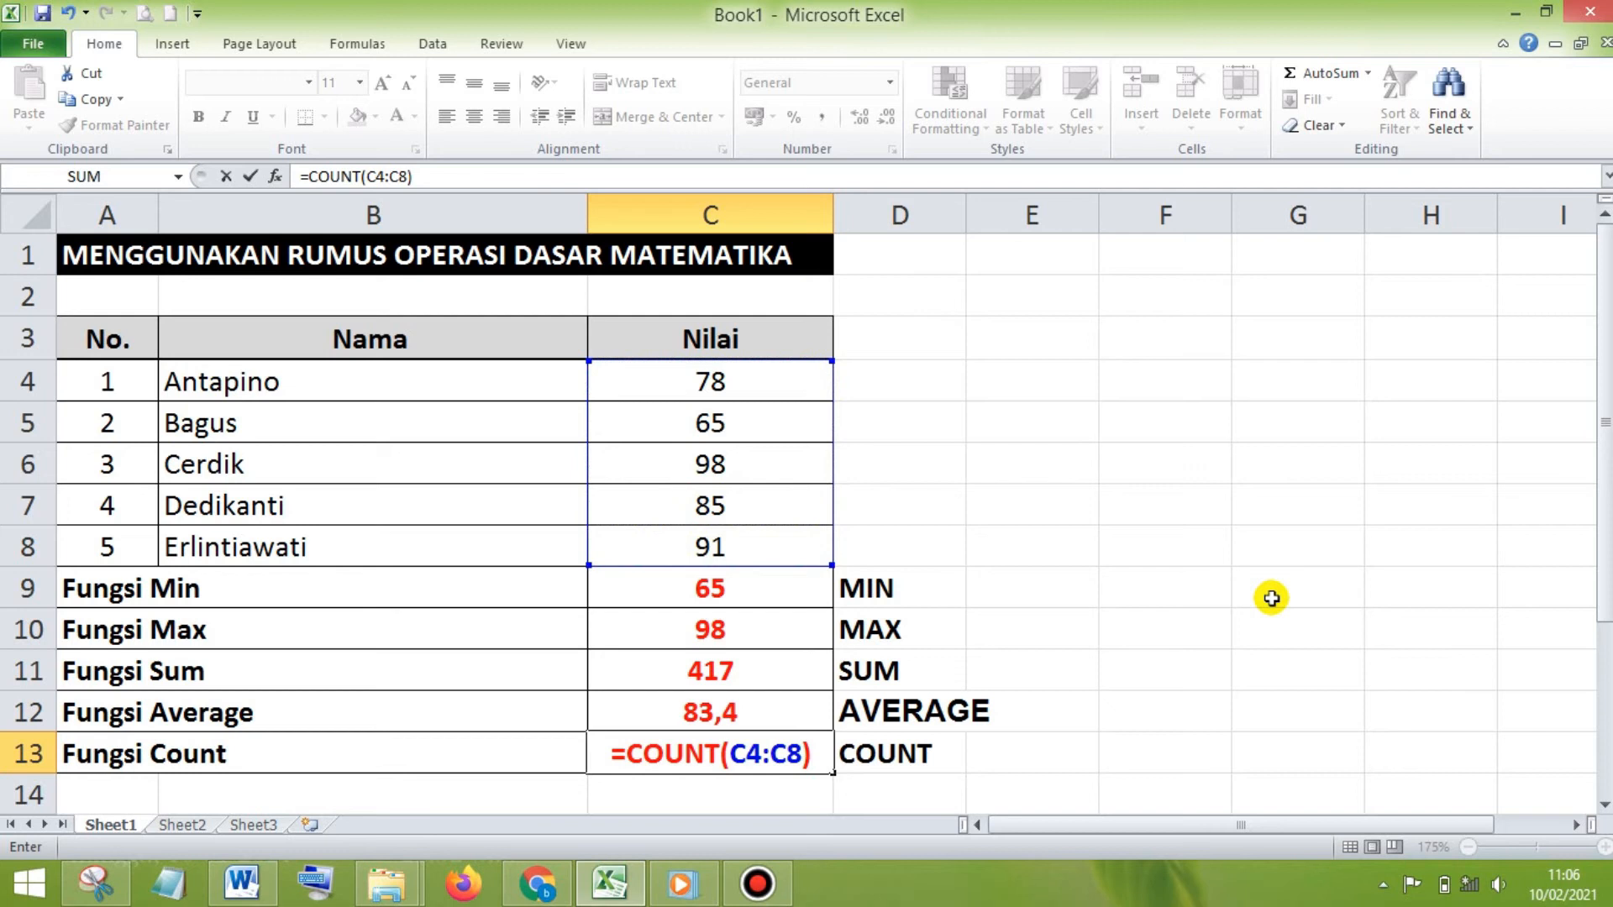
key(Return)
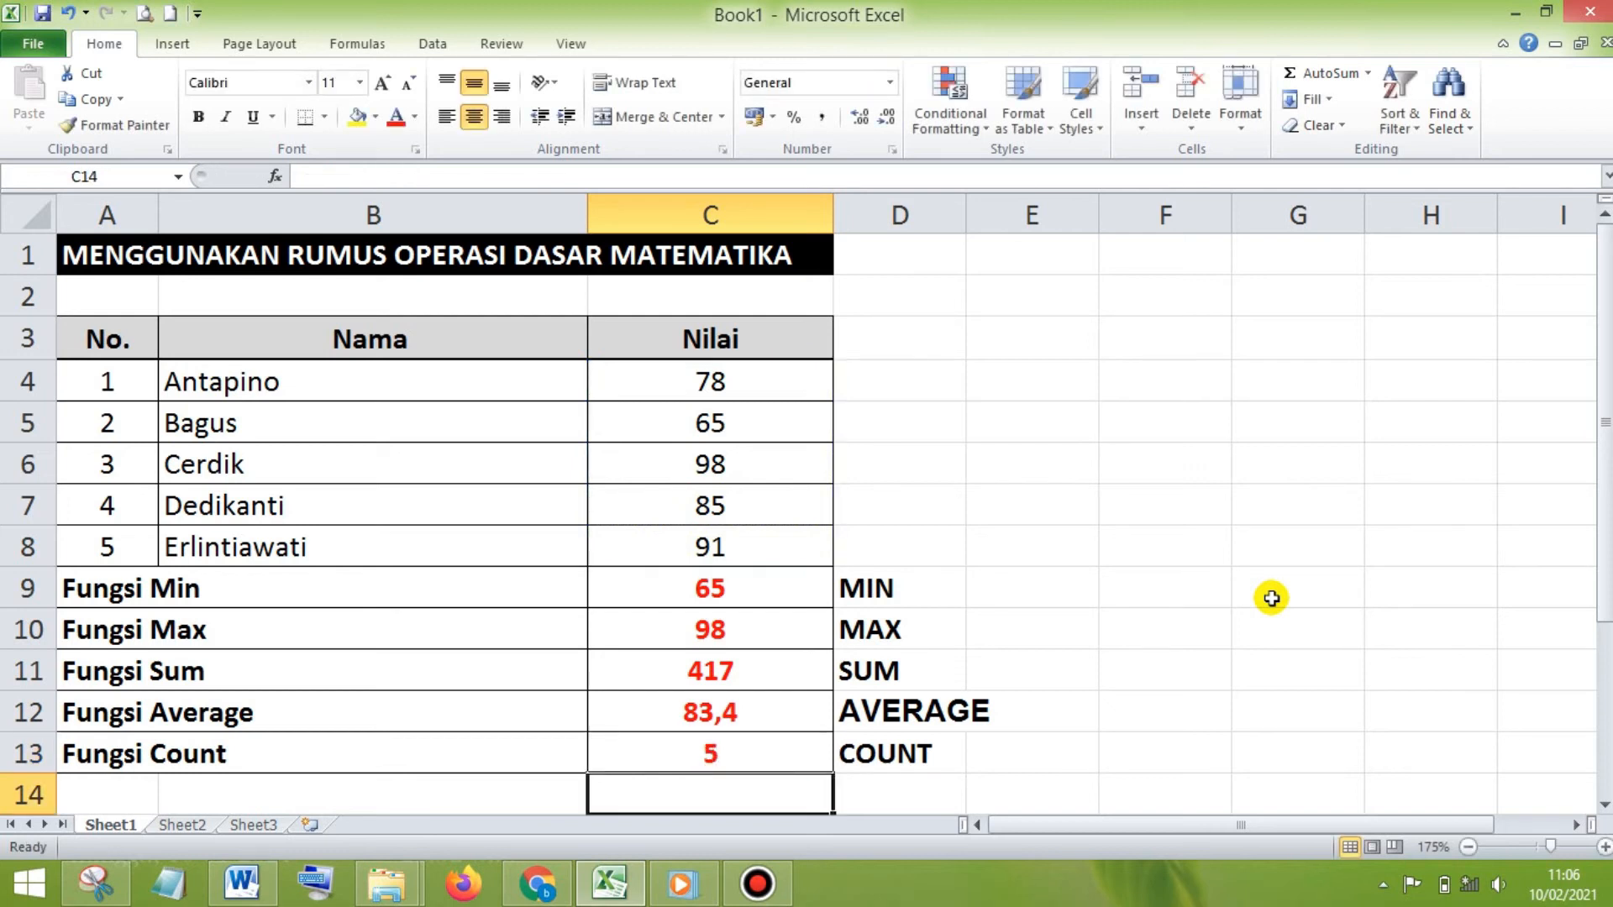
Step: Check the COUNT result in C13 against the entries listed in B4:B8 and their scores
click(769, 752)
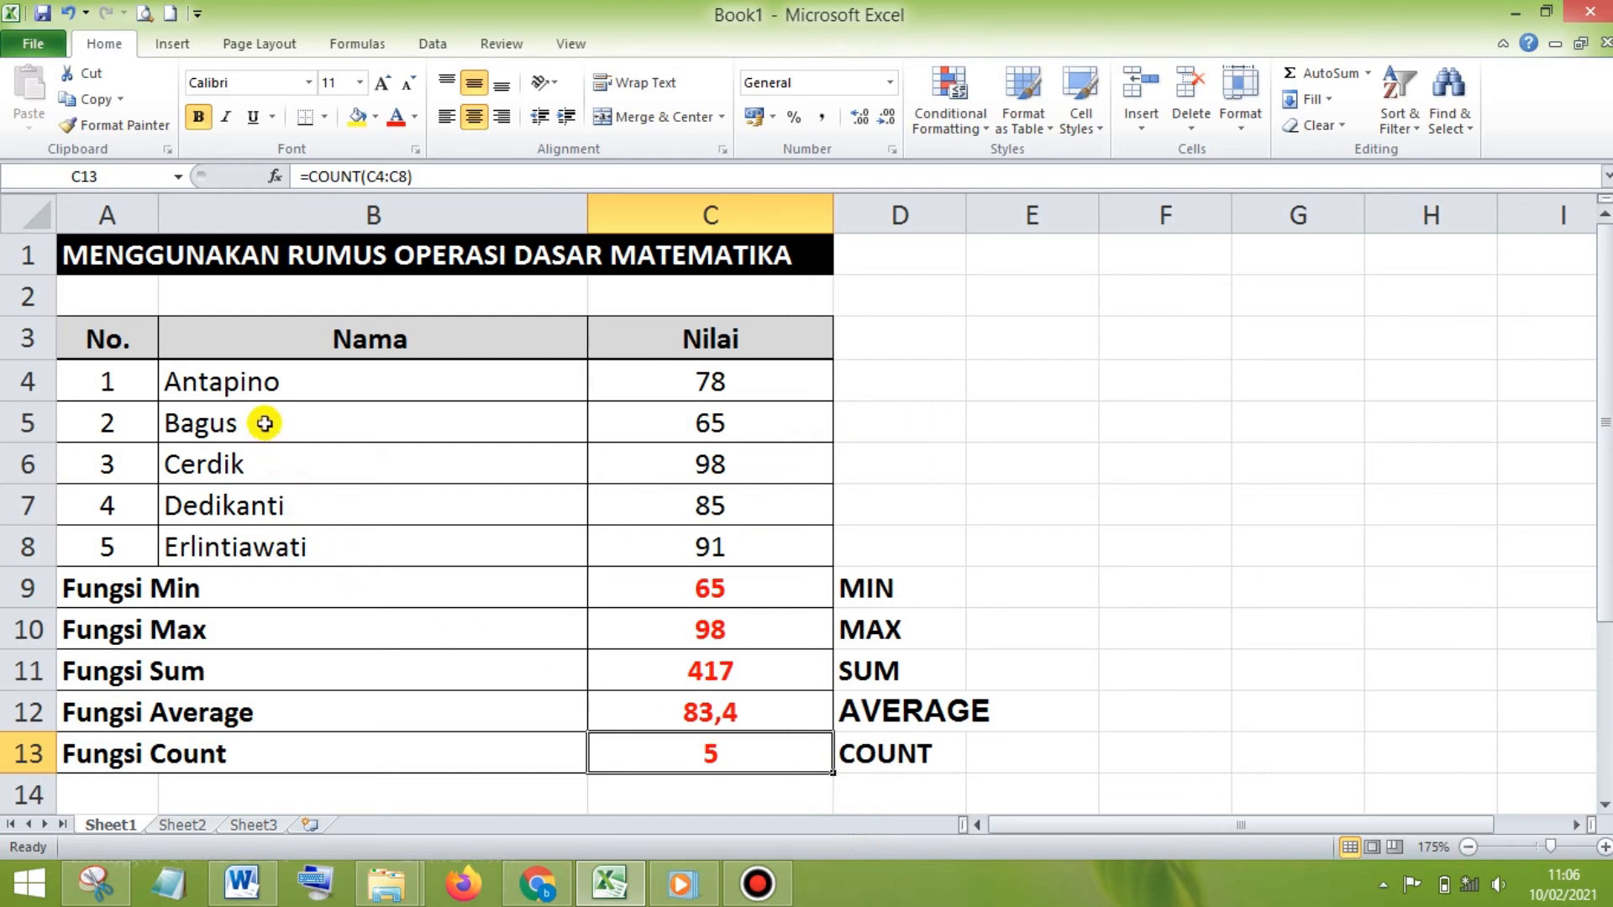
drag(274, 385, 439, 529)
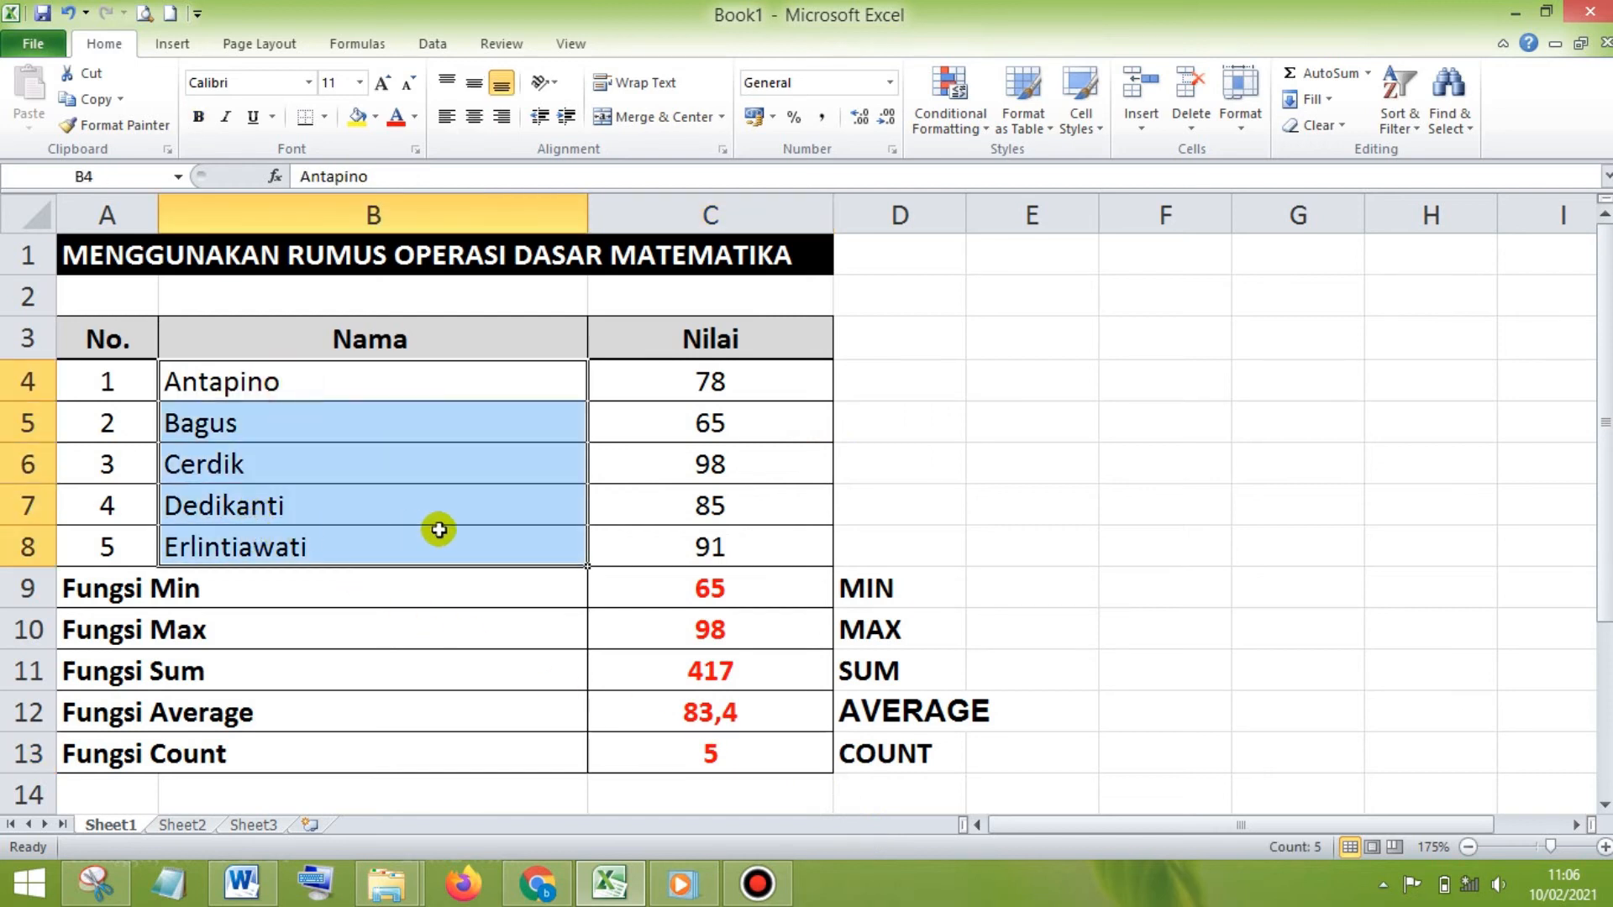
click(628, 497)
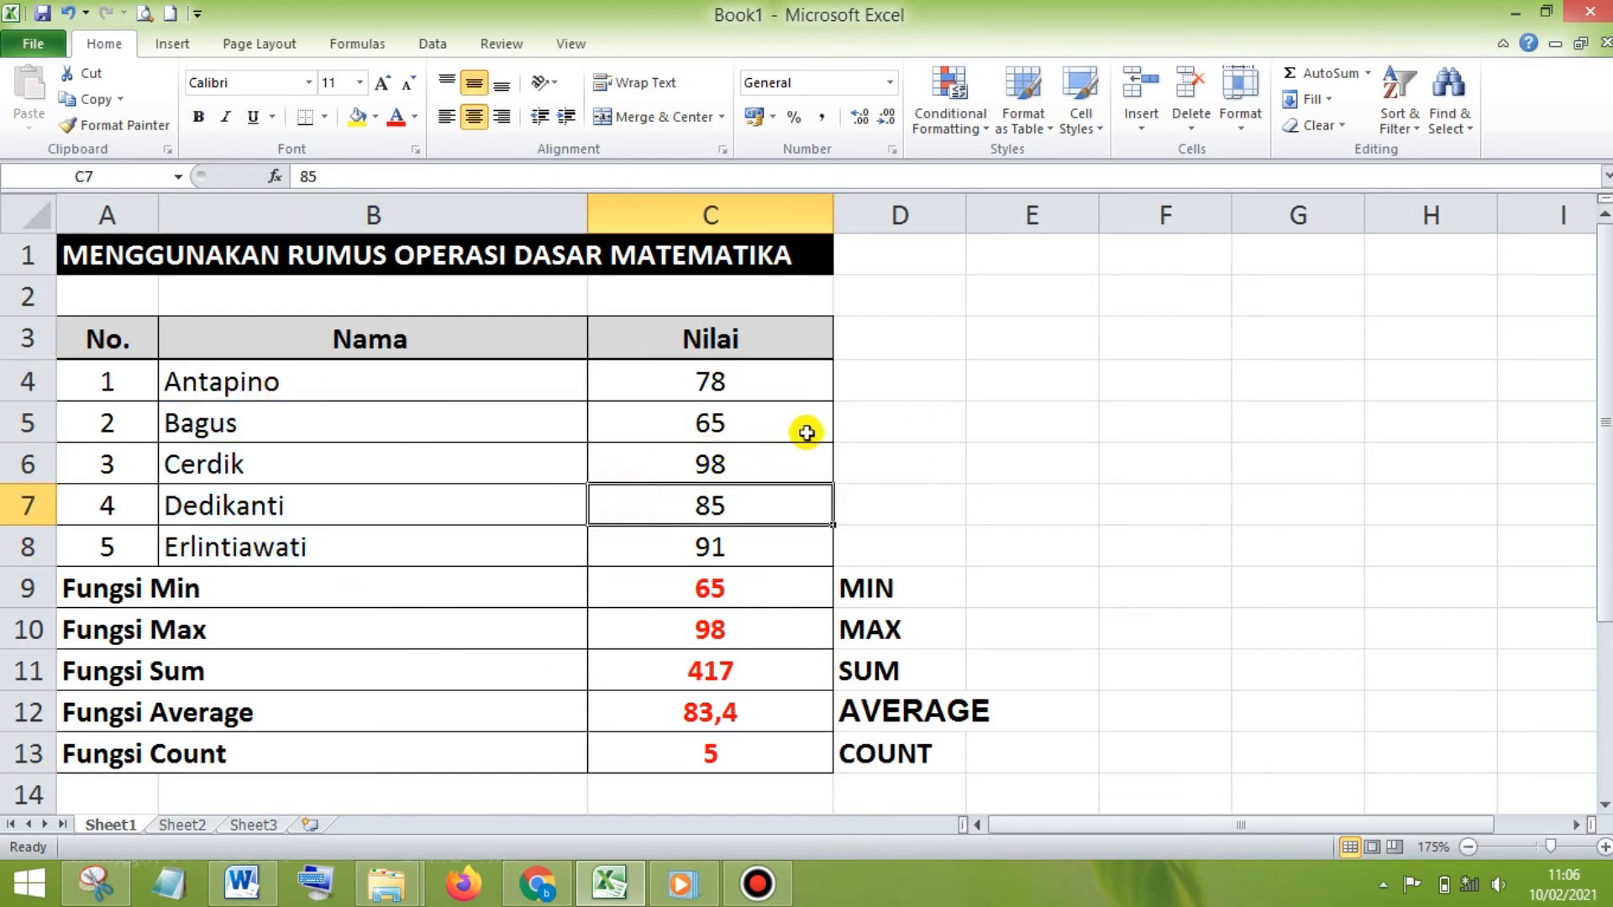
Step: Clear the Nilai score in cell C5 to test how the summary formulas respond to an empty score
click(746, 422)
key(Delete)
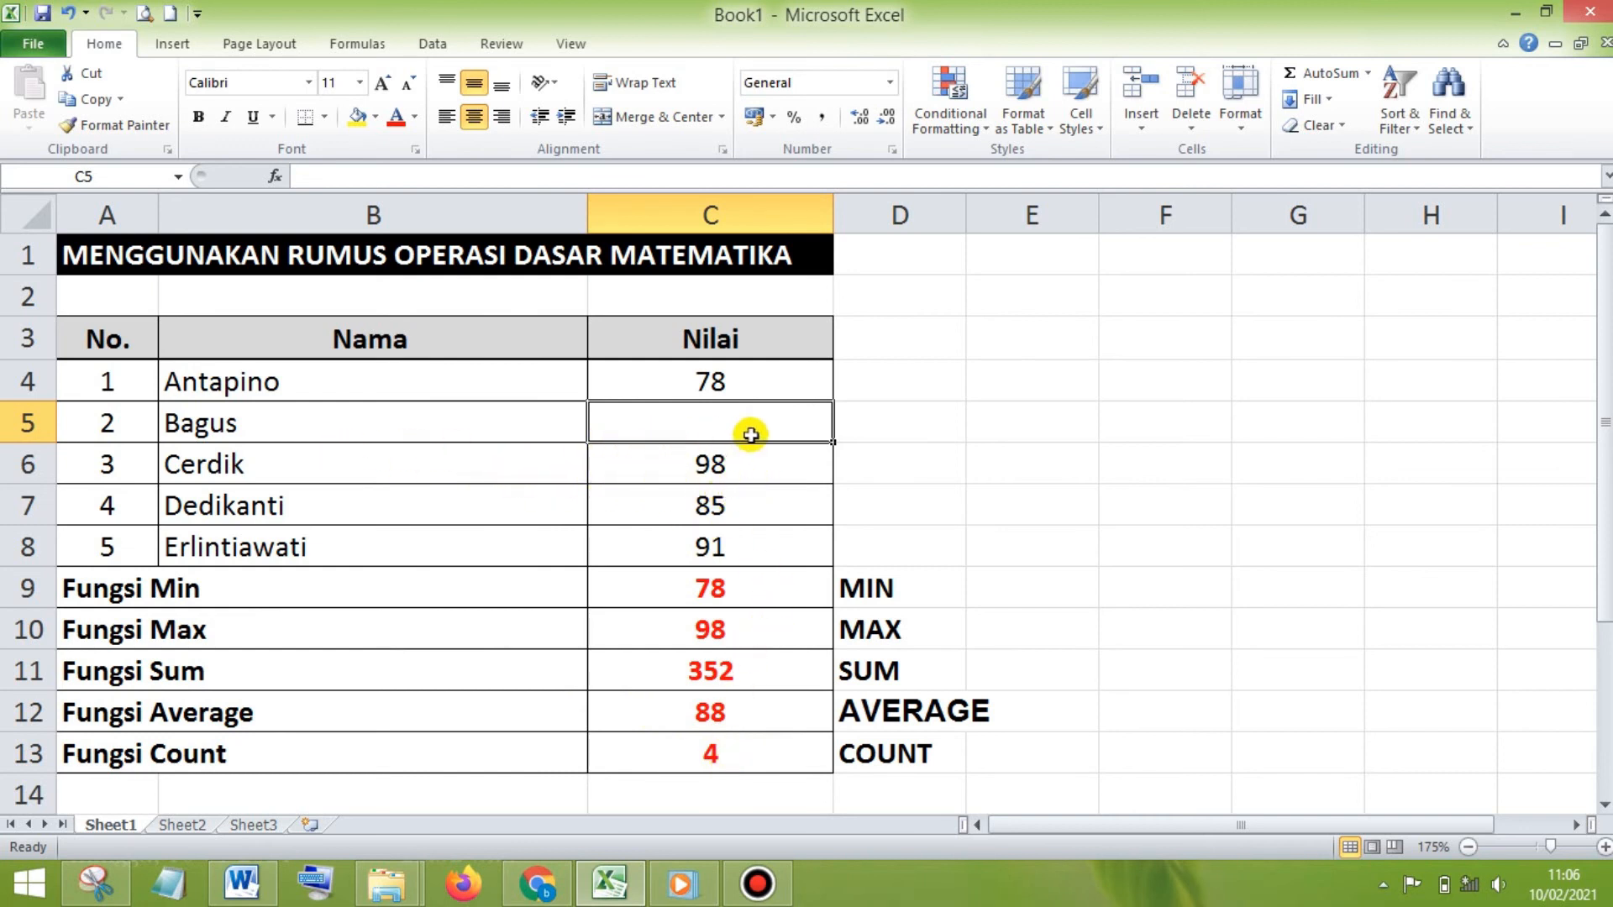
click(34, 429)
click(652, 432)
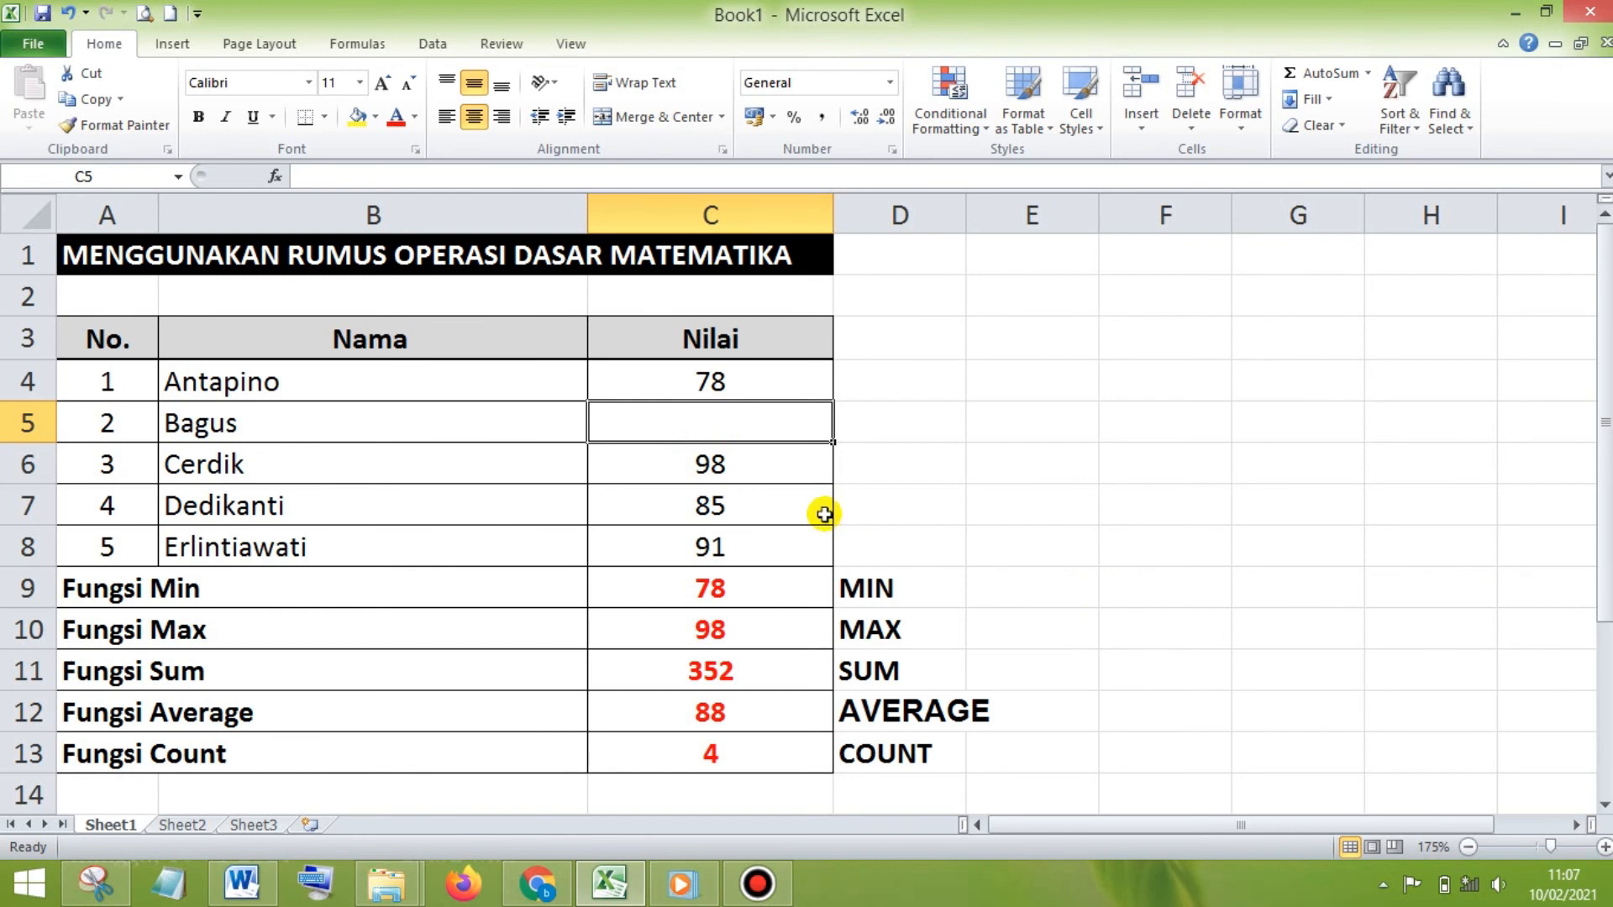
click(769, 429)
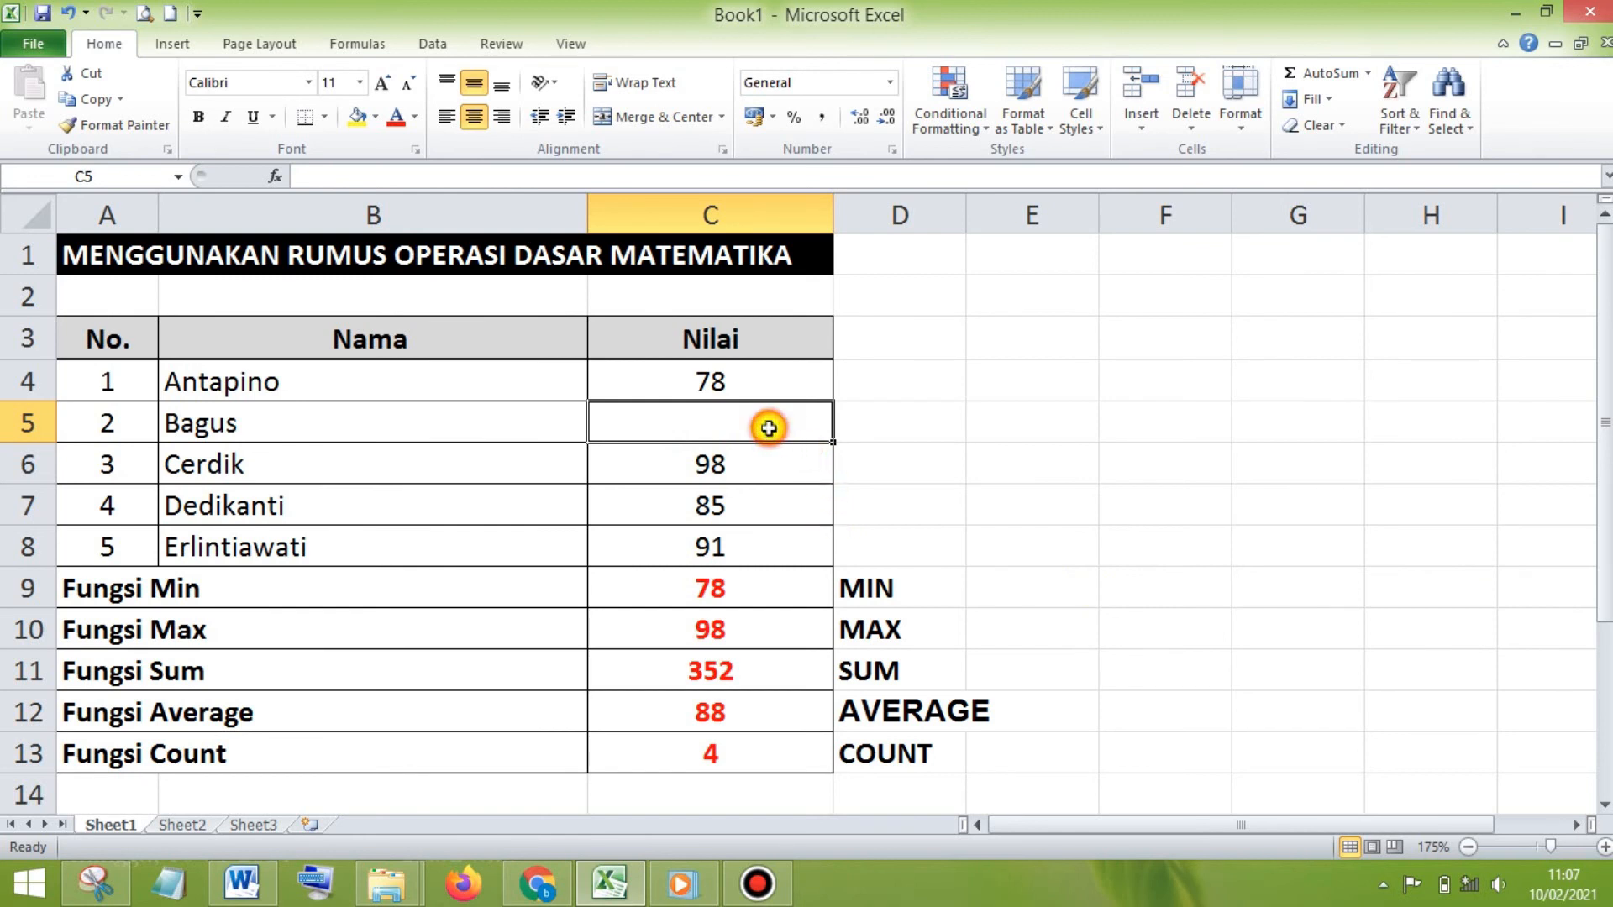
Step: Enter 0 as the Nilai score in cell C5 and check it against the COUNT formula in C13
text(0)
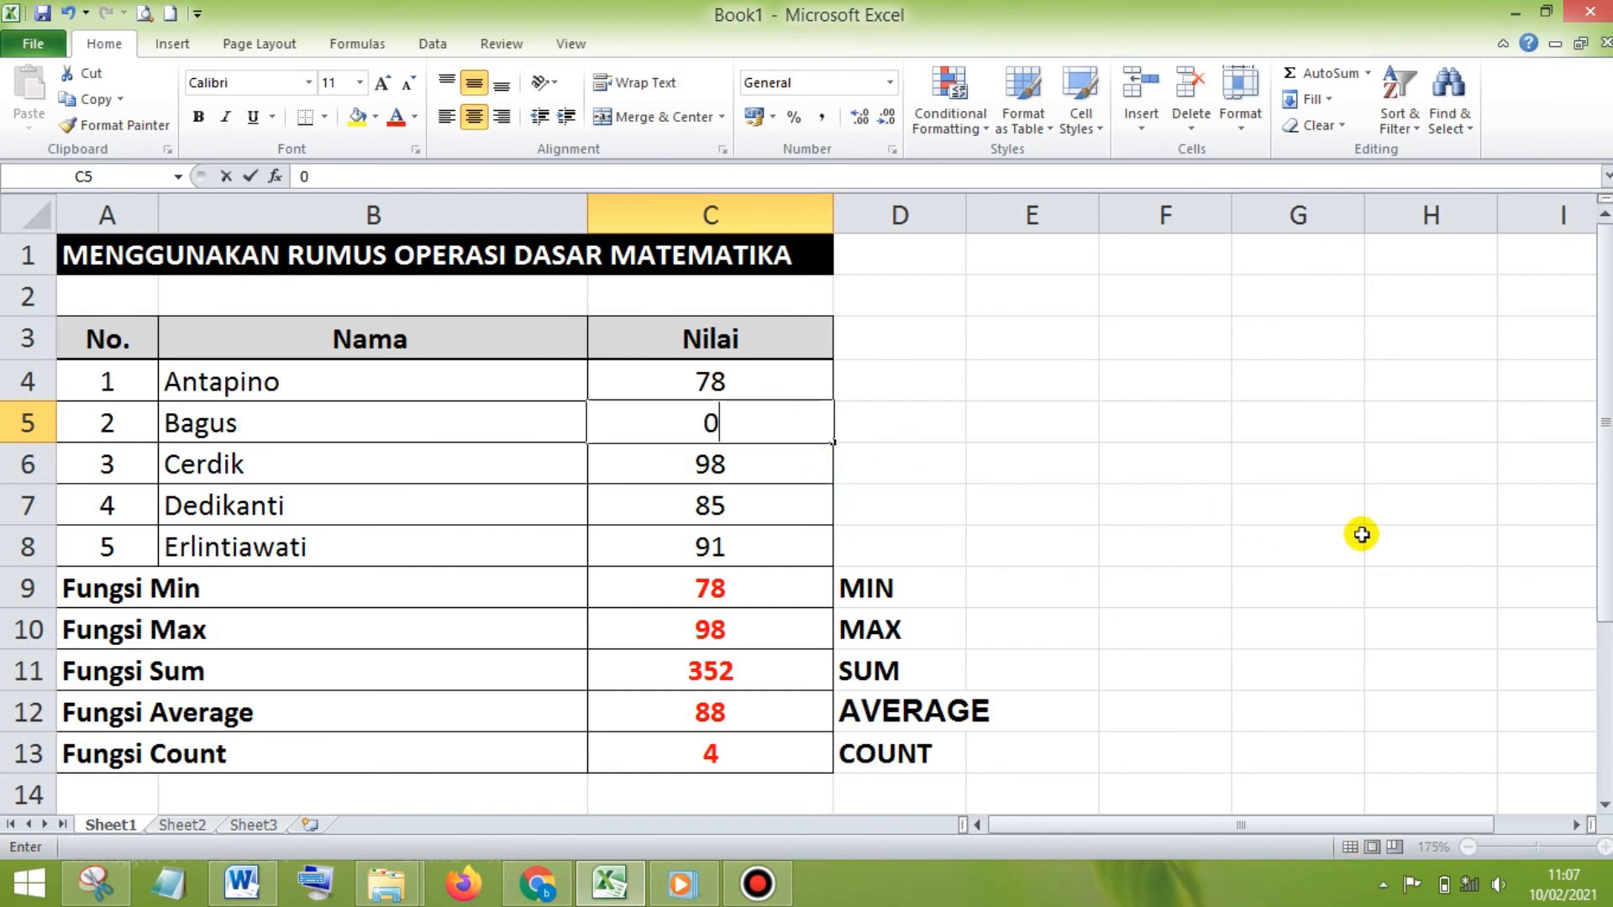
key(Return)
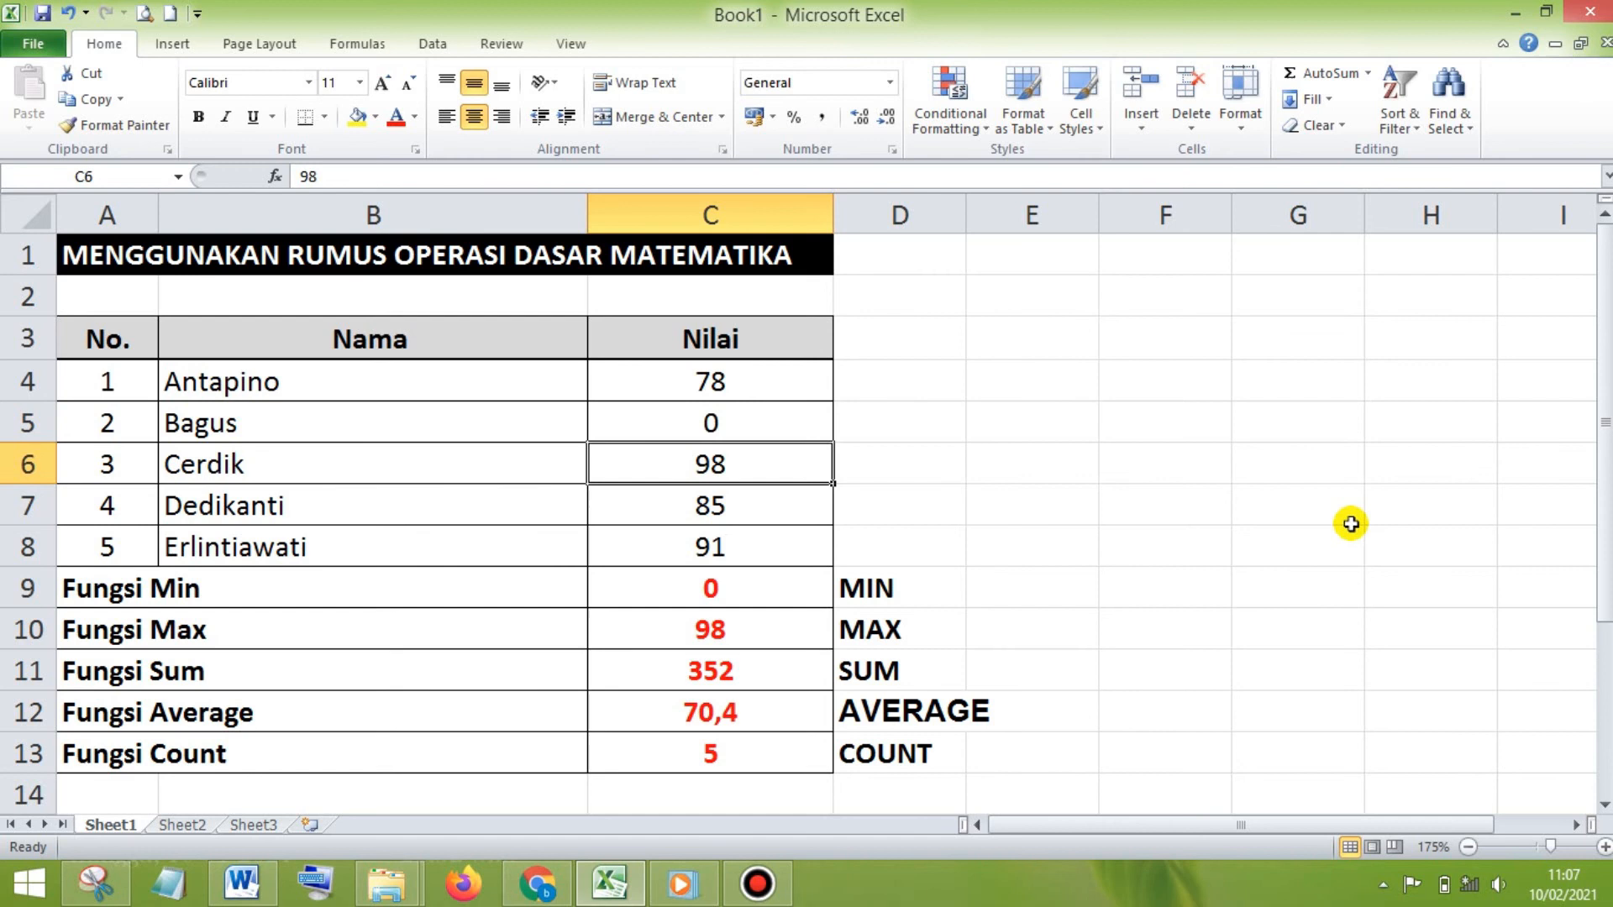
click(753, 754)
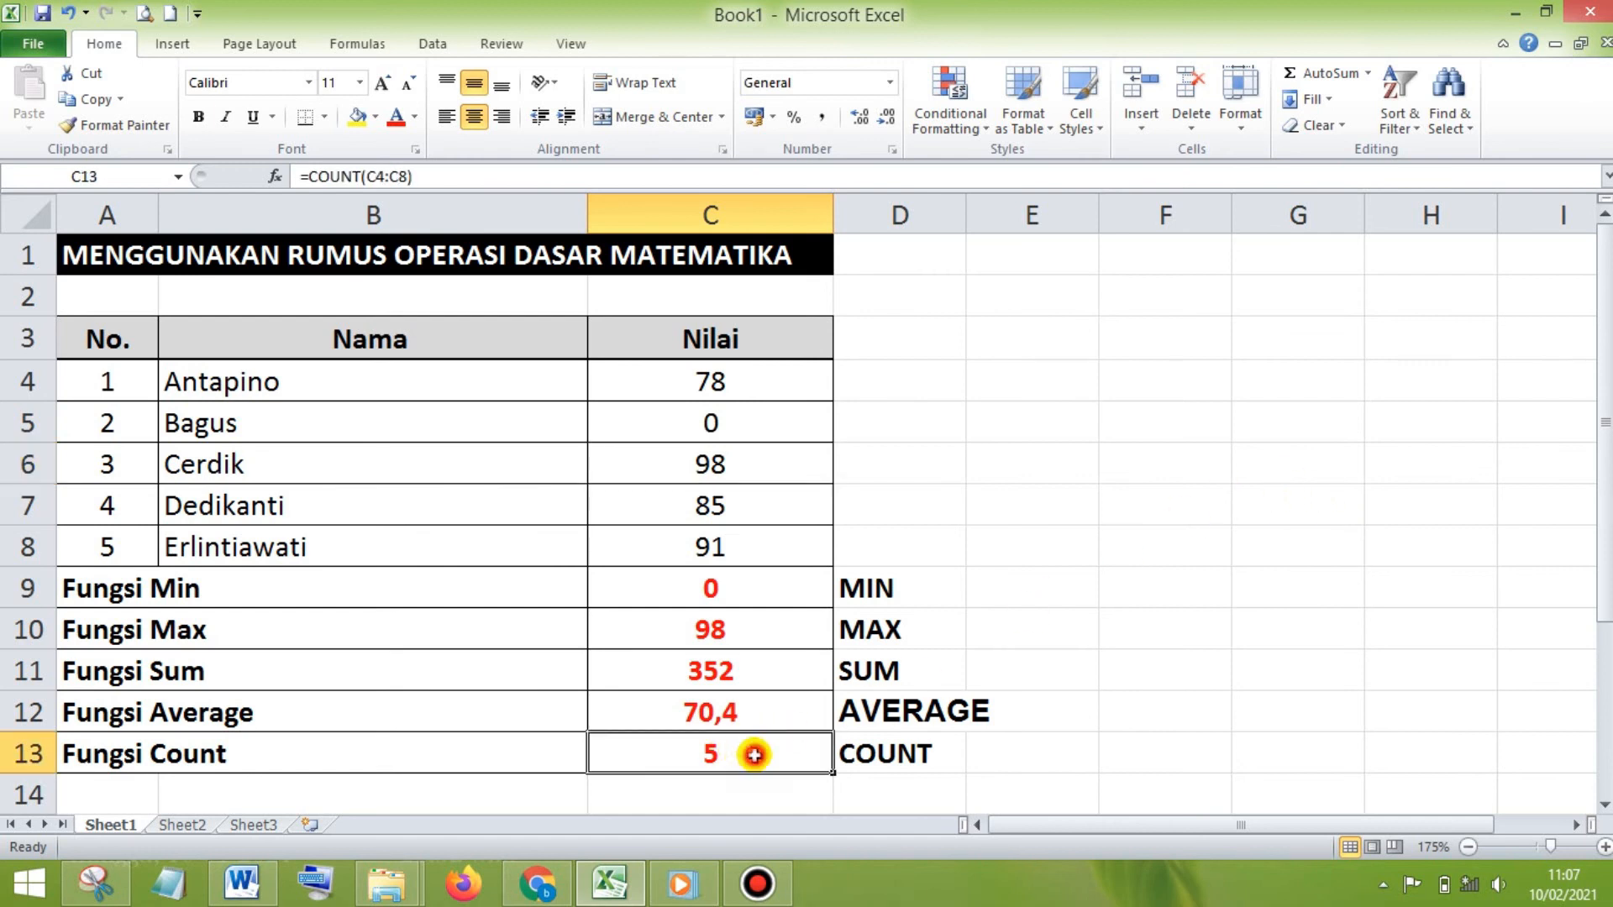
click(738, 428)
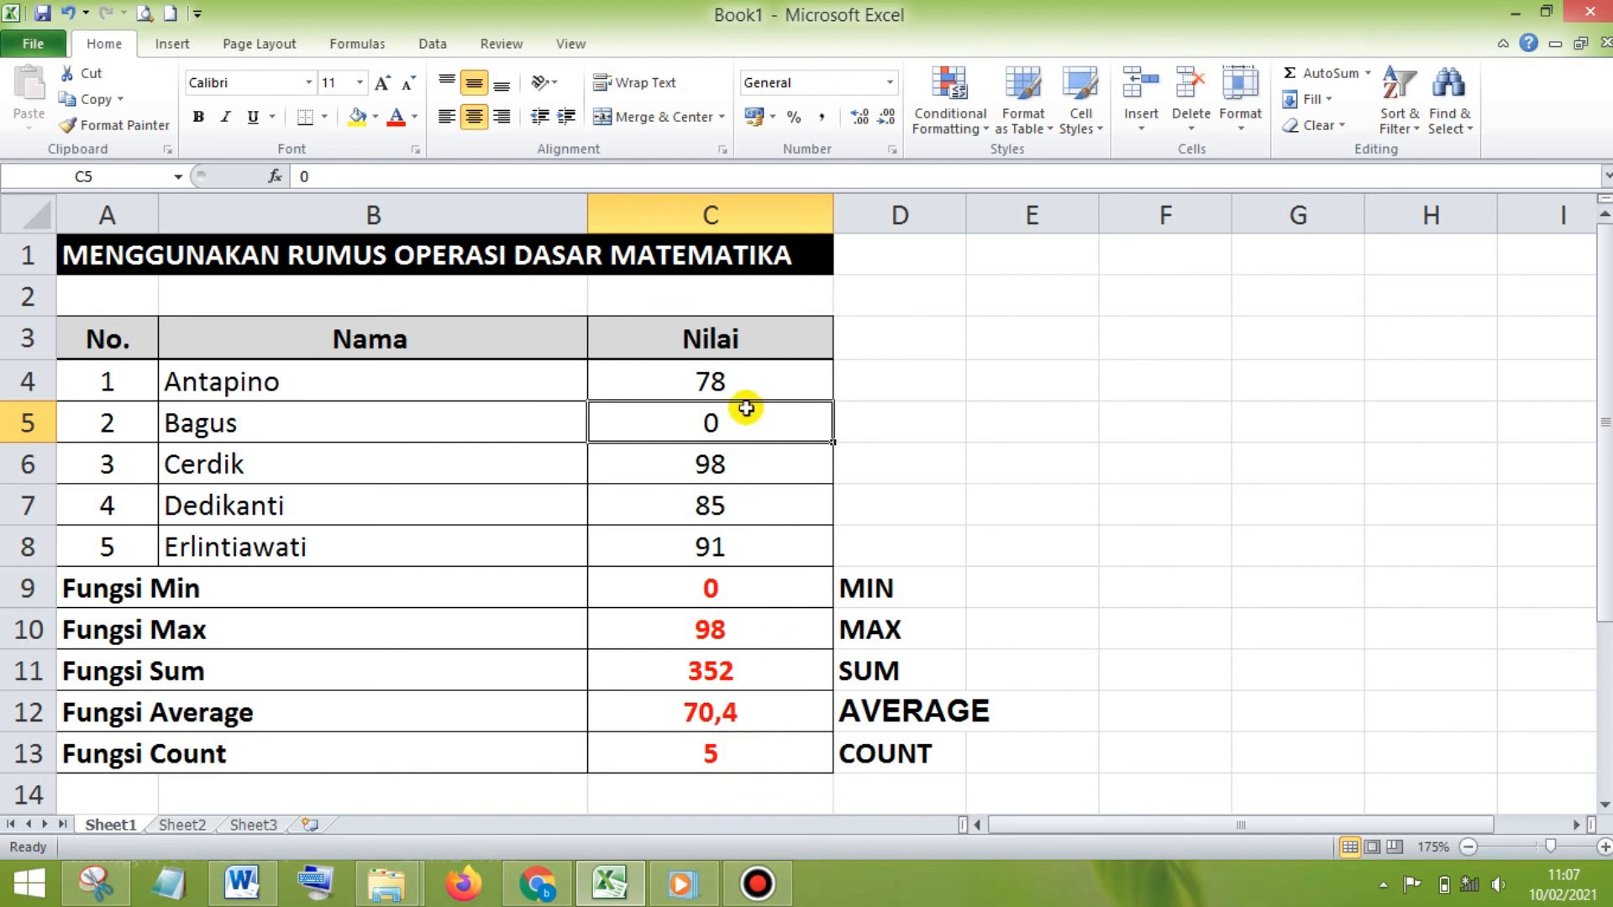
click(738, 377)
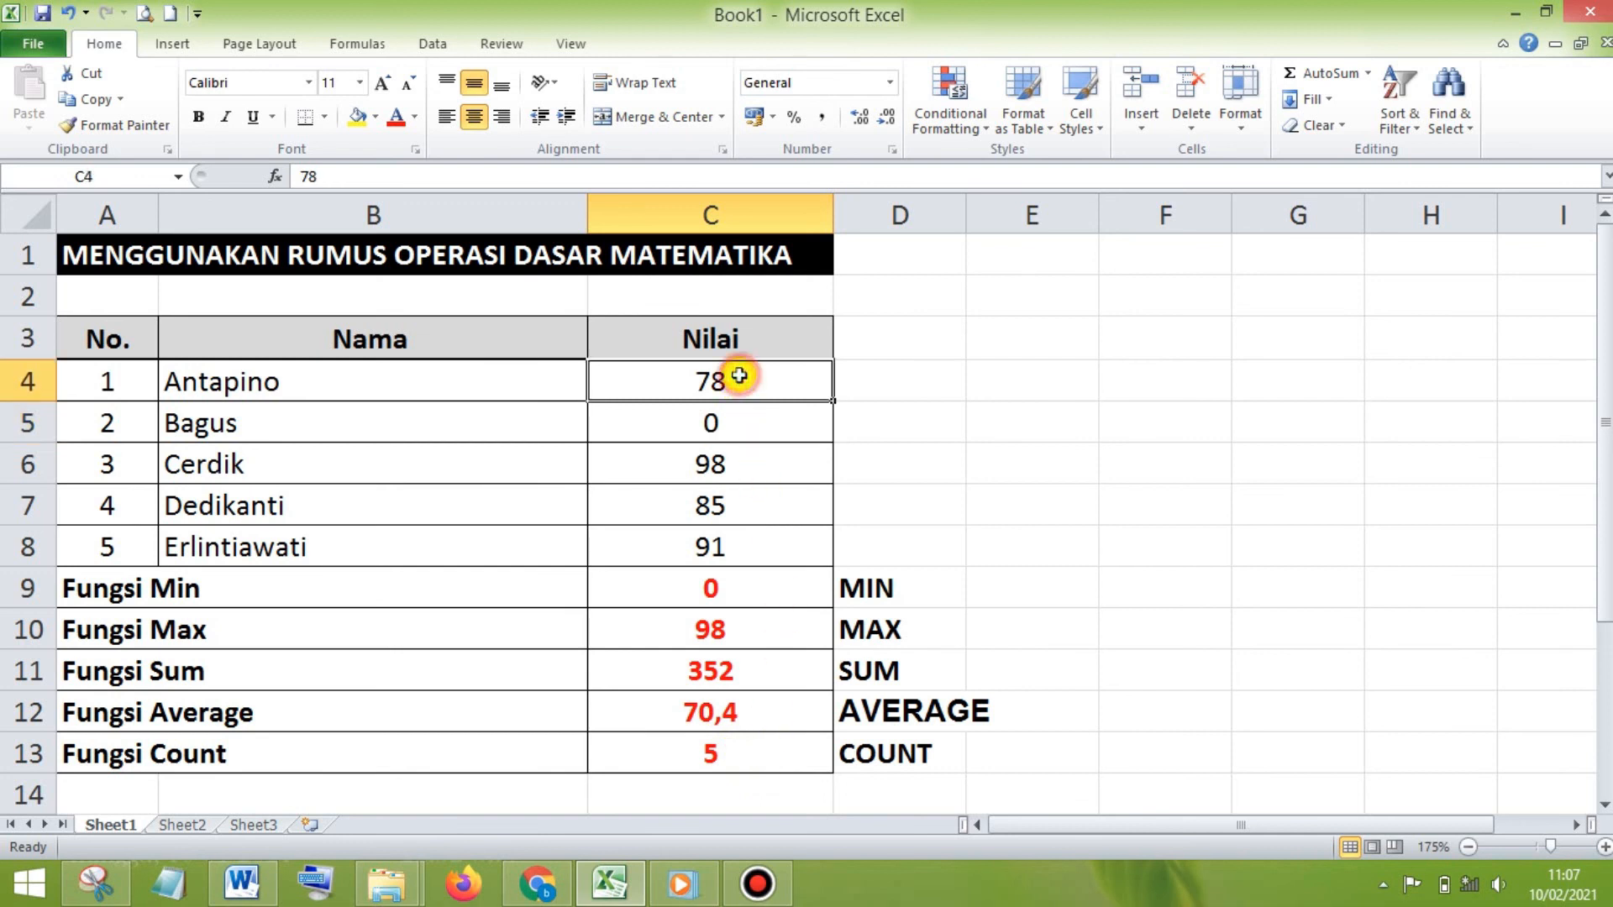
Step: Replace the score in cell C5 with the letter P and review the remaining numeric scores in the Nilai column
click(762, 422)
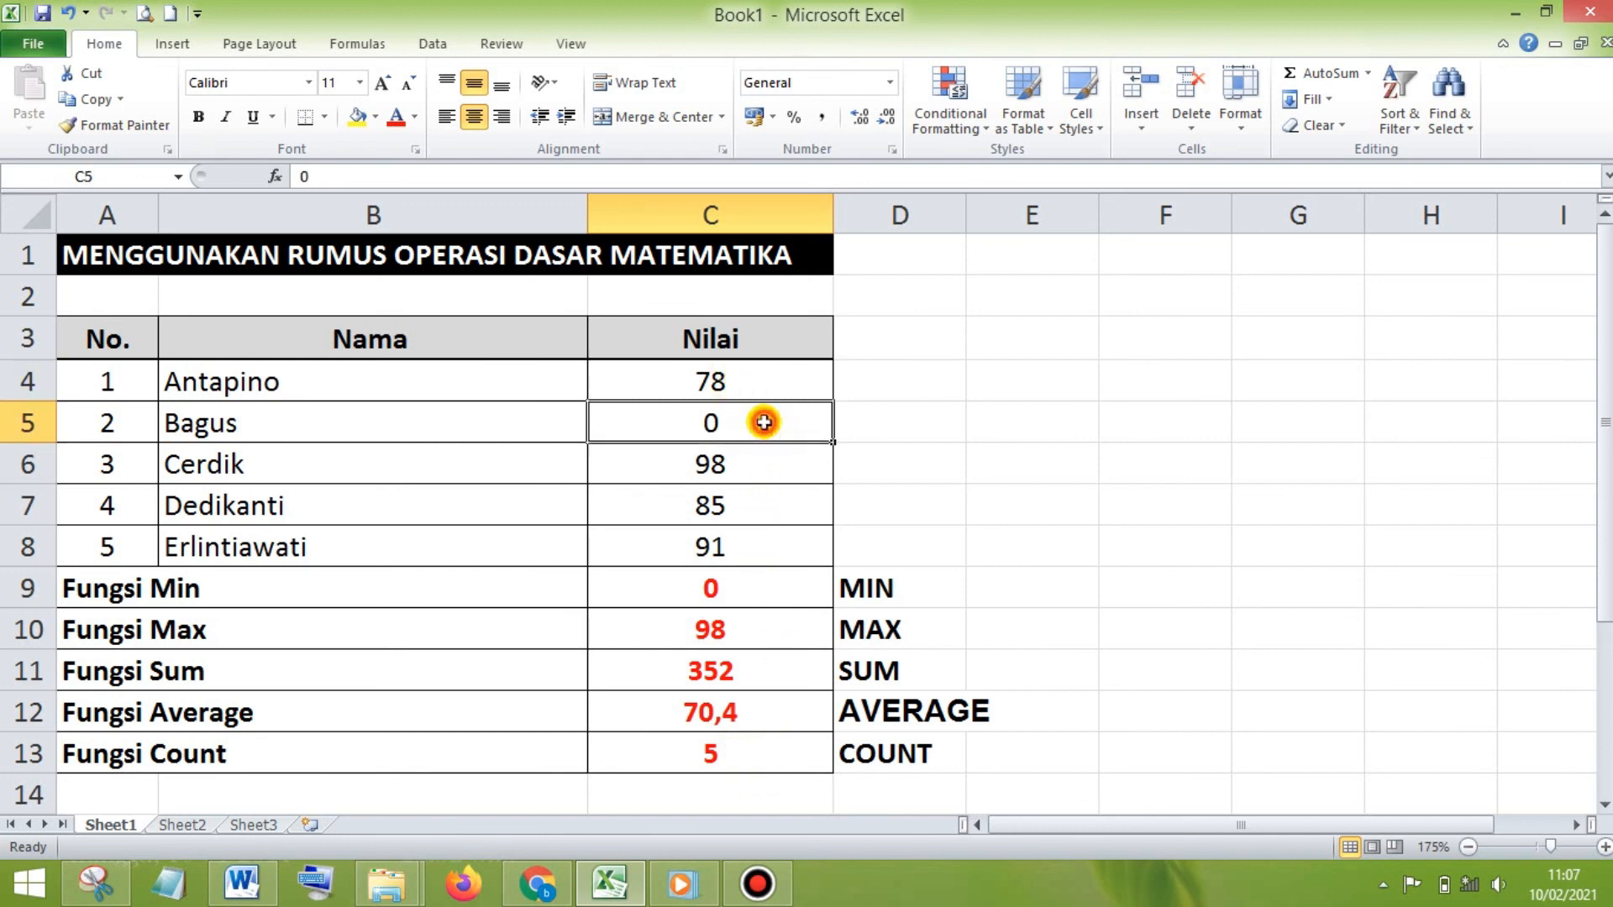
text(P)
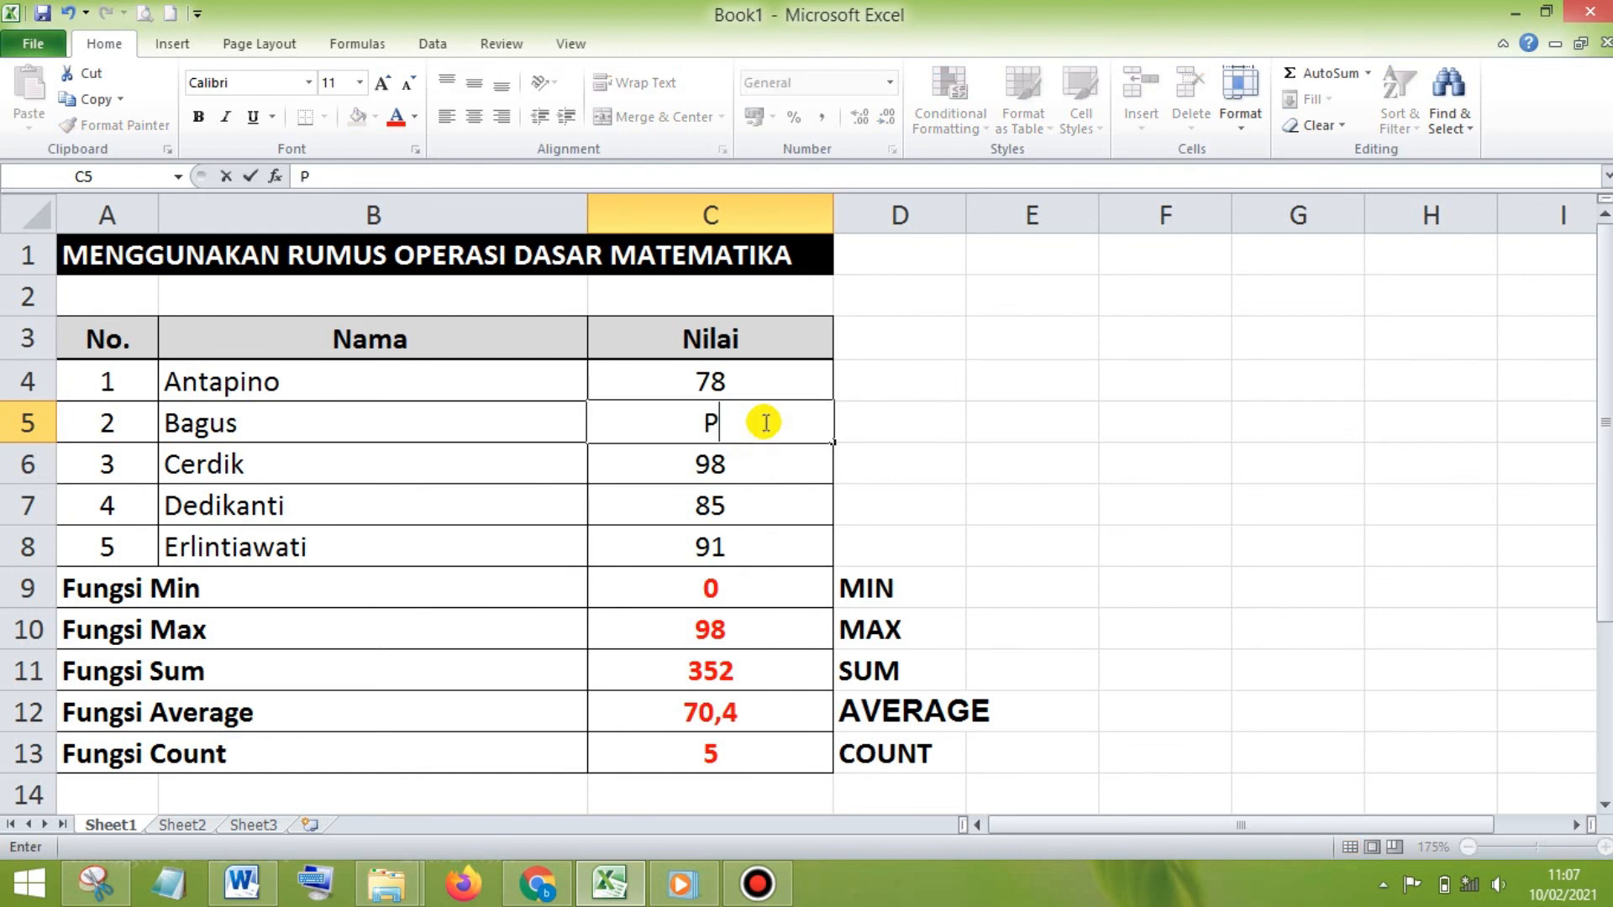
key(Return)
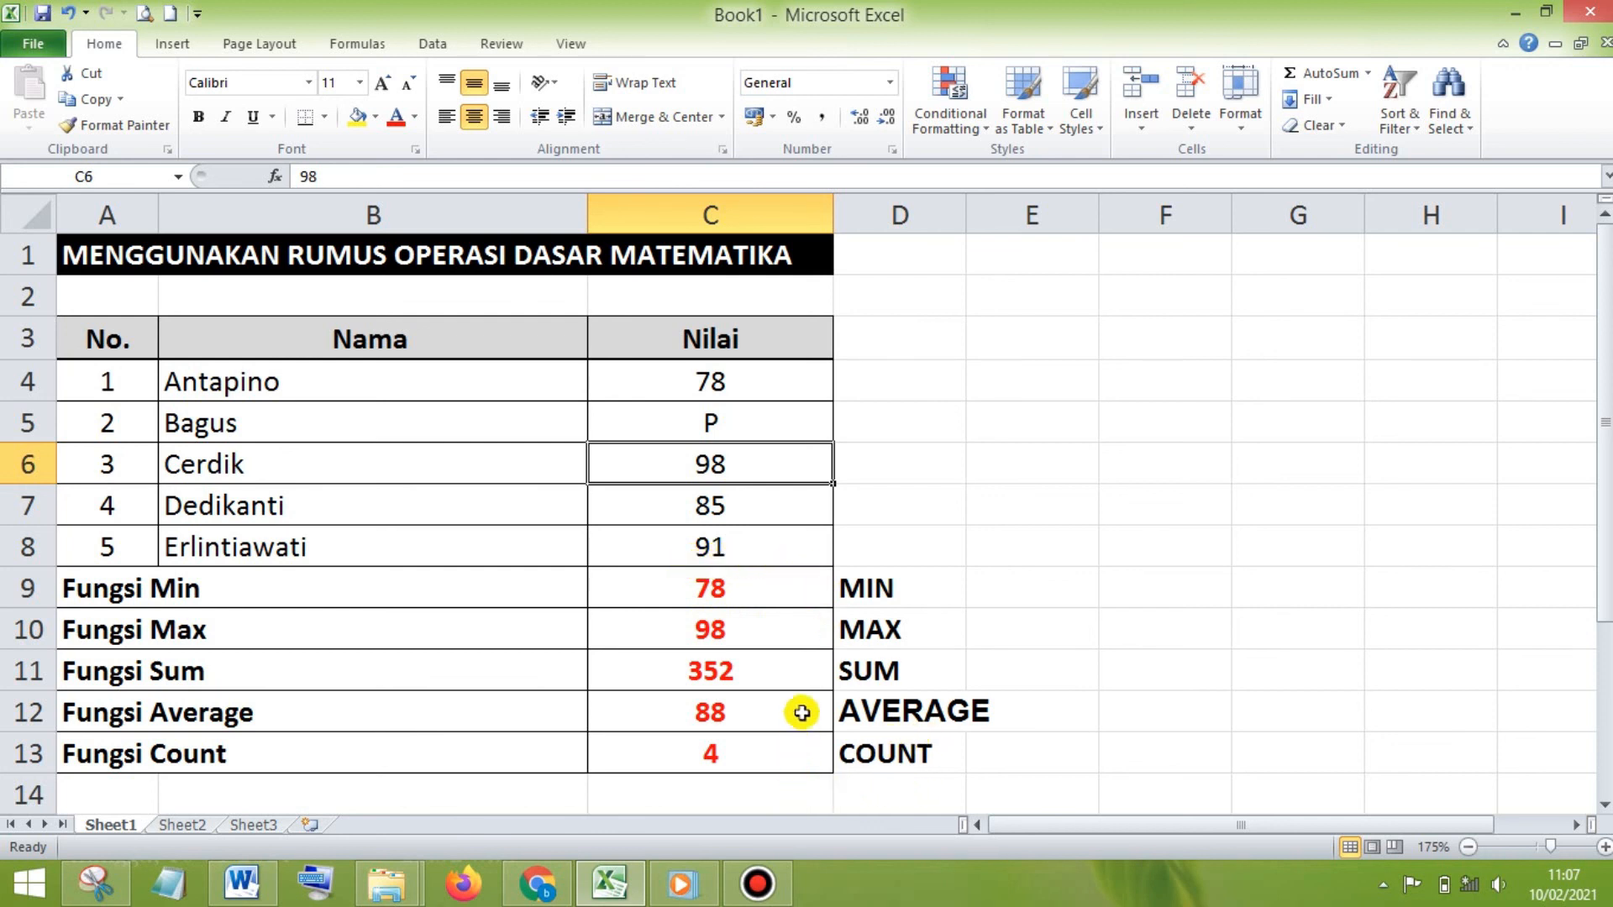
click(767, 378)
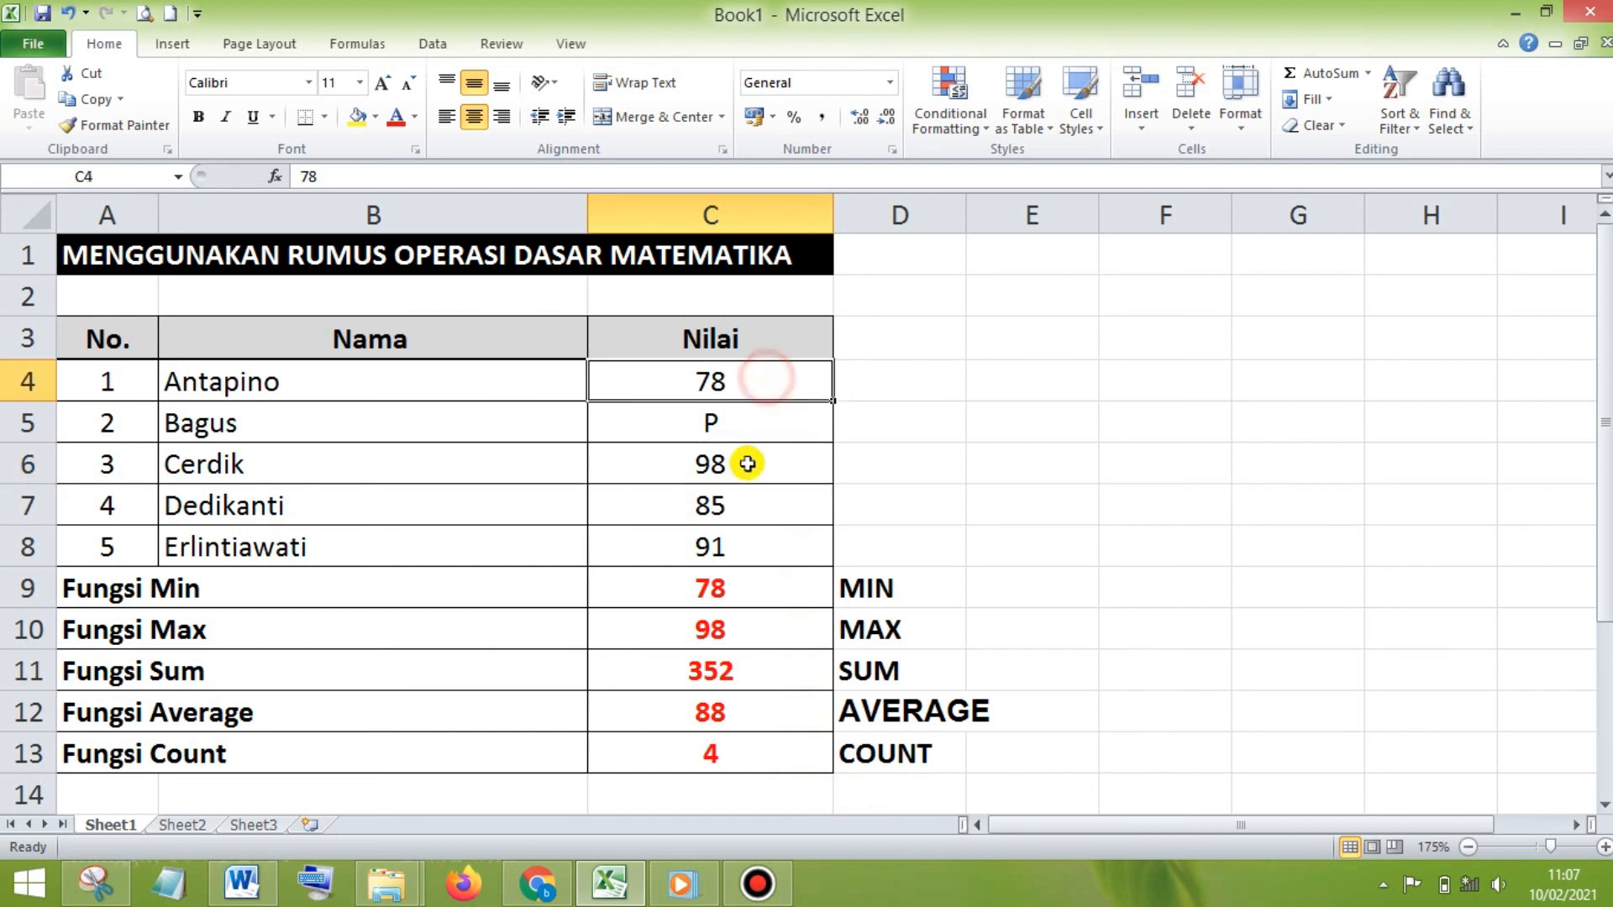
click(751, 506)
click(750, 549)
Step: Set the Nilai scores to 100 in cell C5 and 67 in cell C6
click(736, 410)
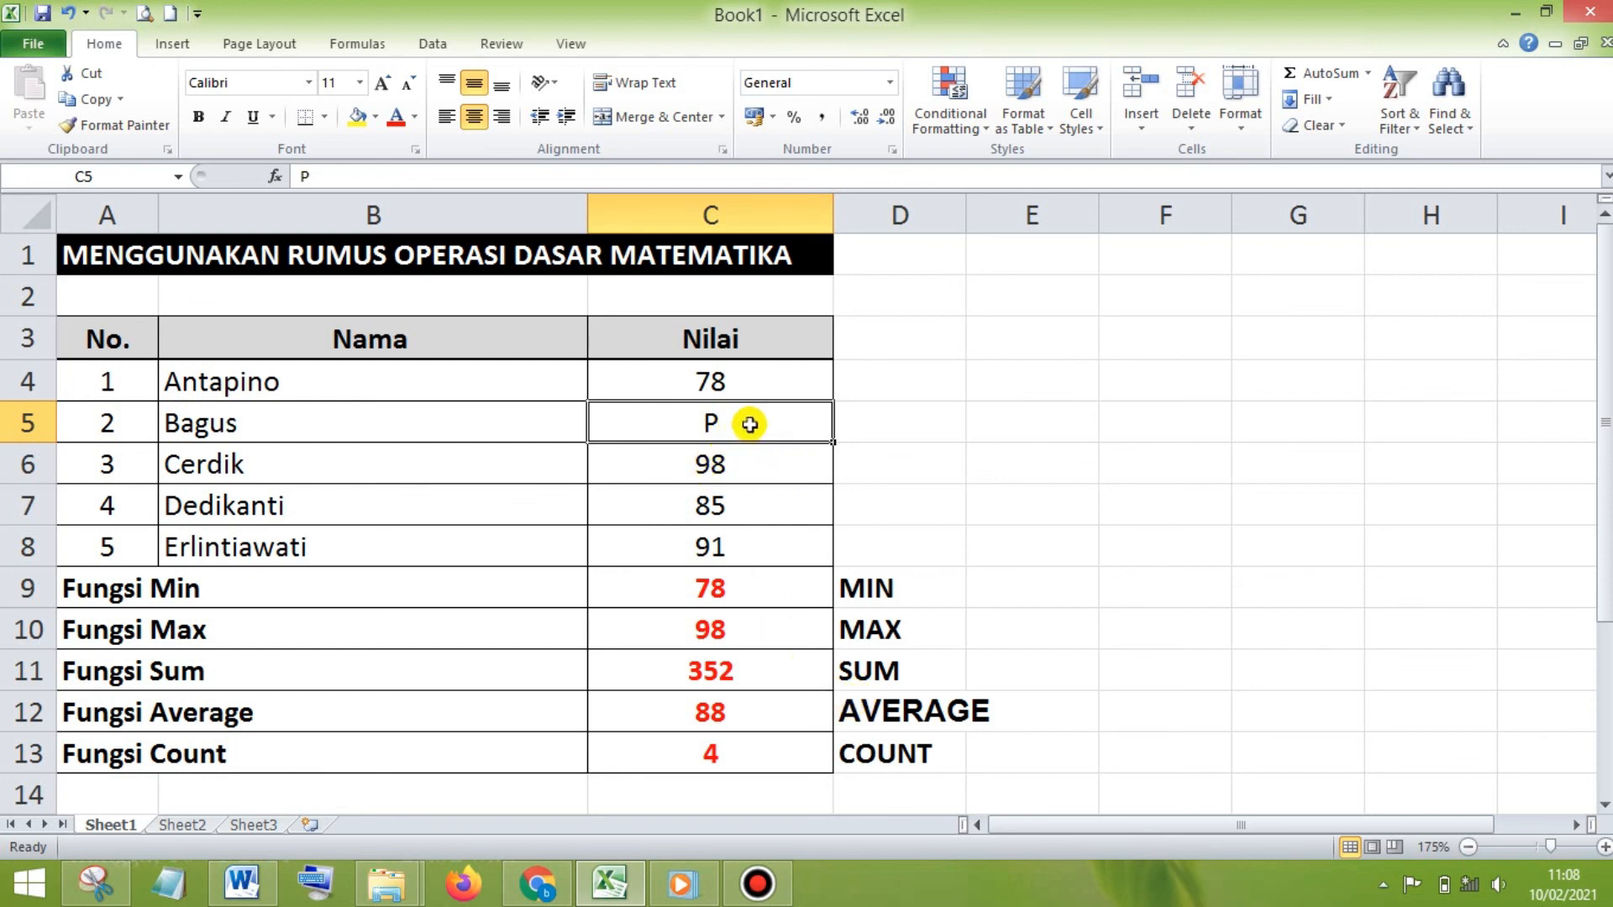
key(End)
text(100)
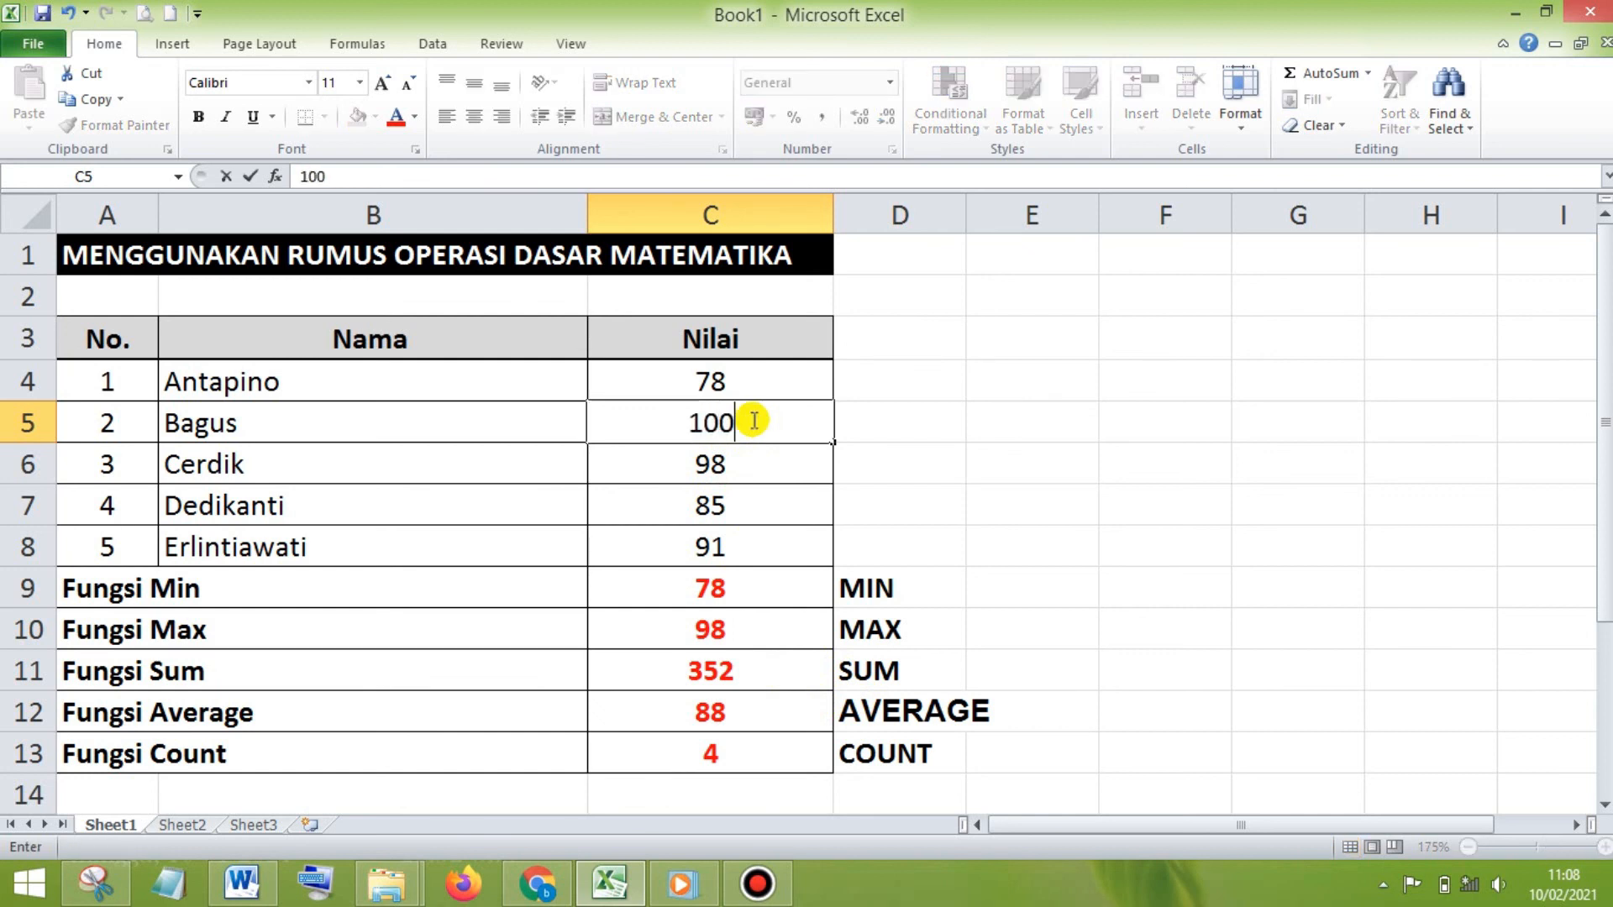
key(Return)
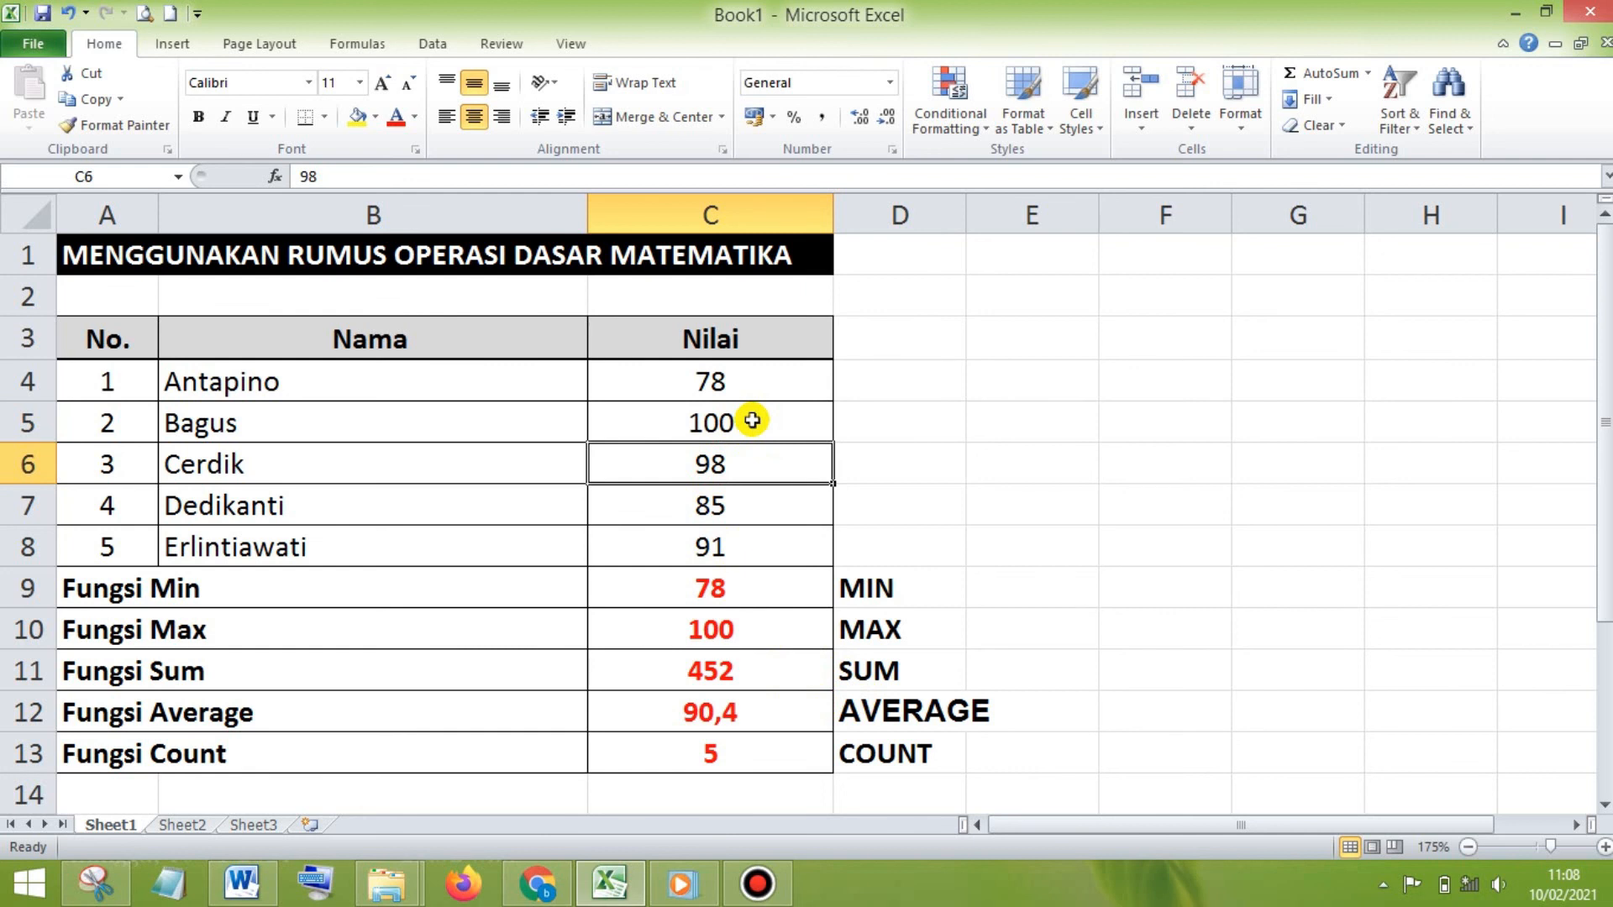
text(67)
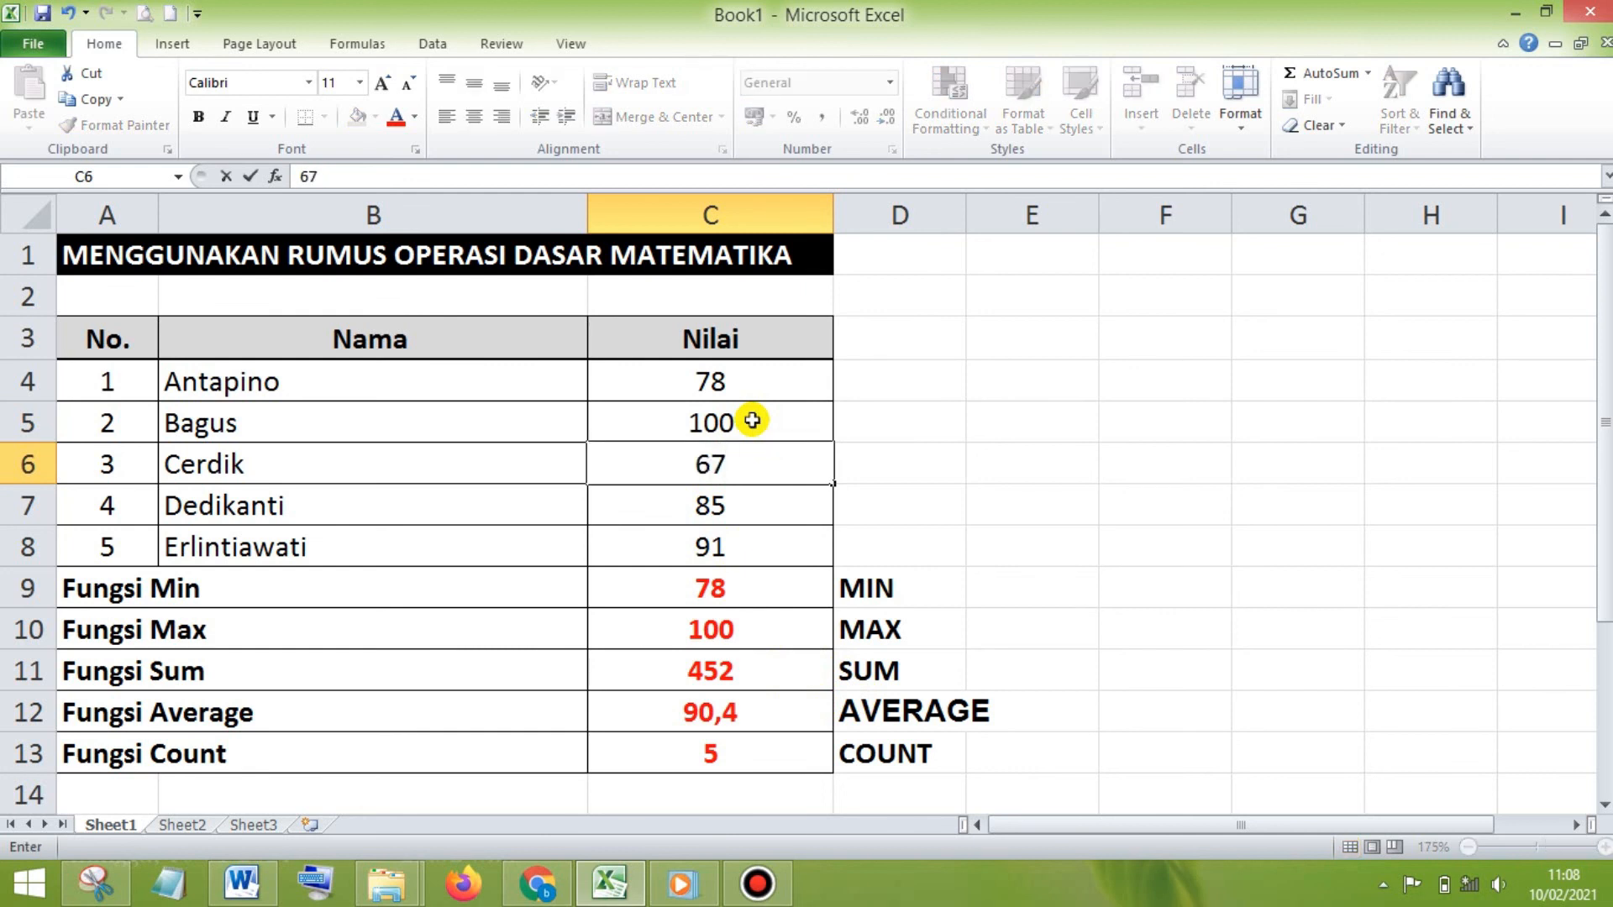
key(Return)
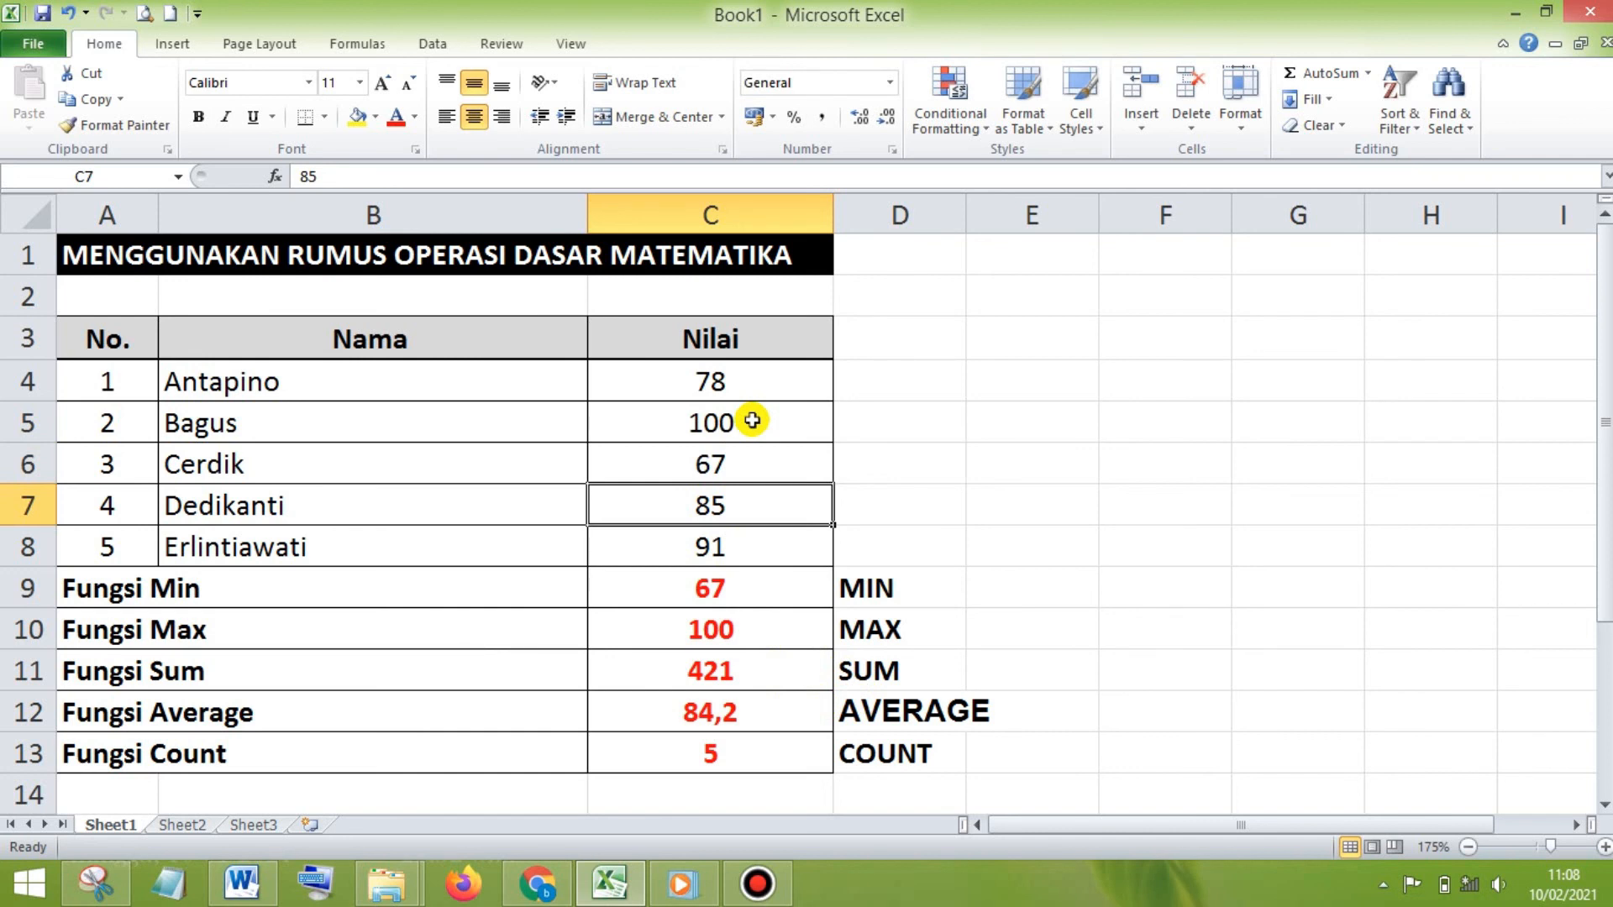
Step: Replace the score in cell C5 with a question mark to test the summary formulas on a symbol
key(Up)
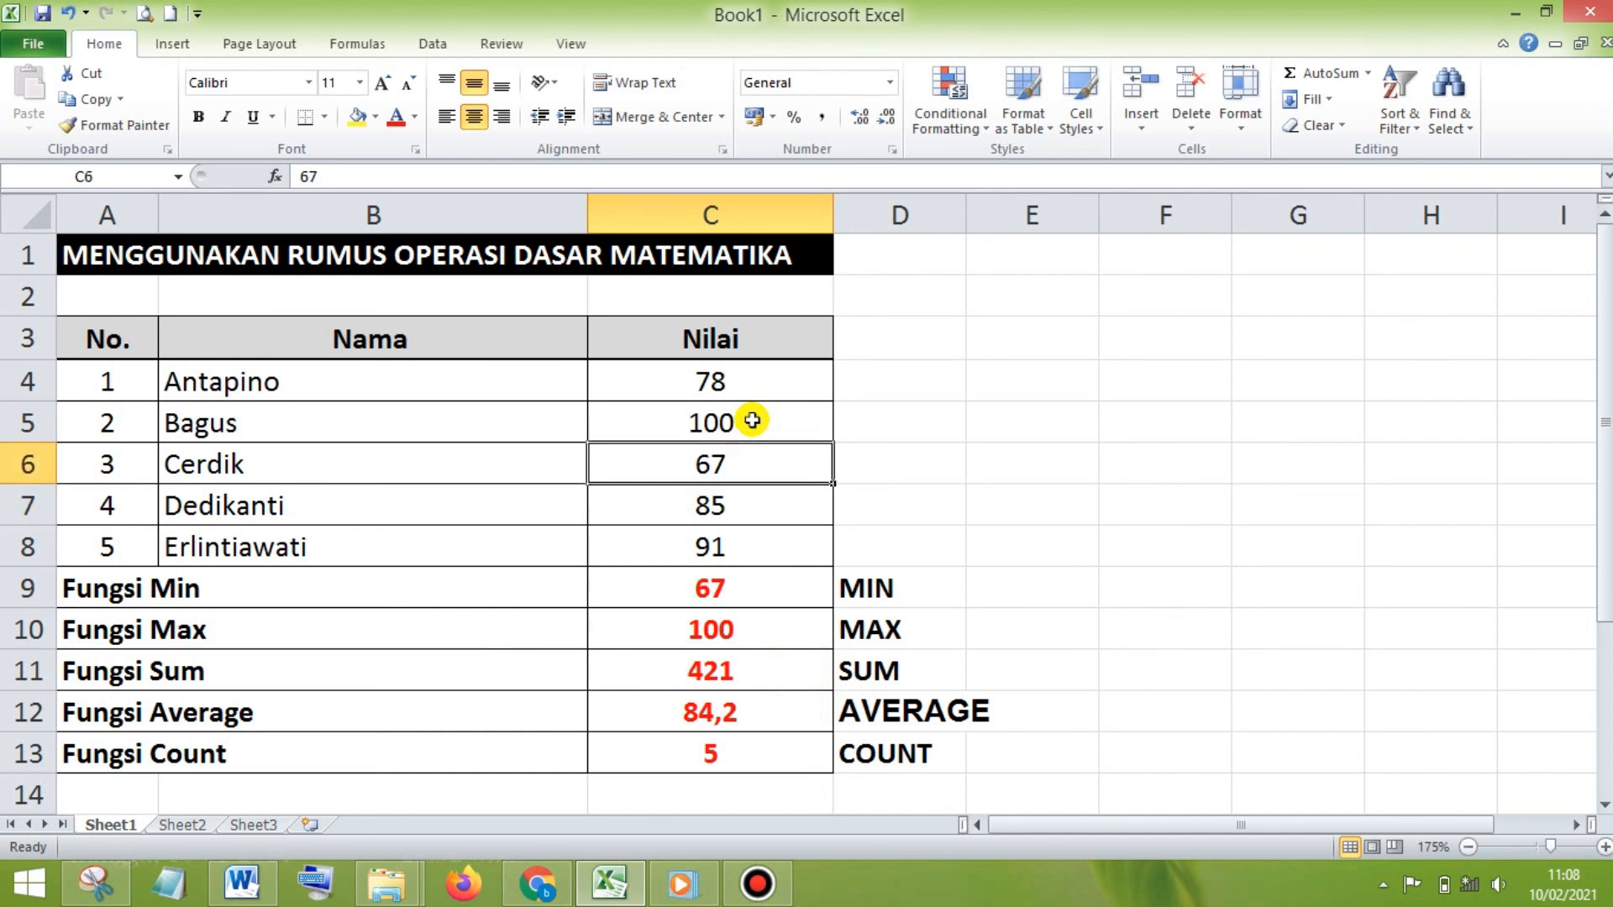
key(Up)
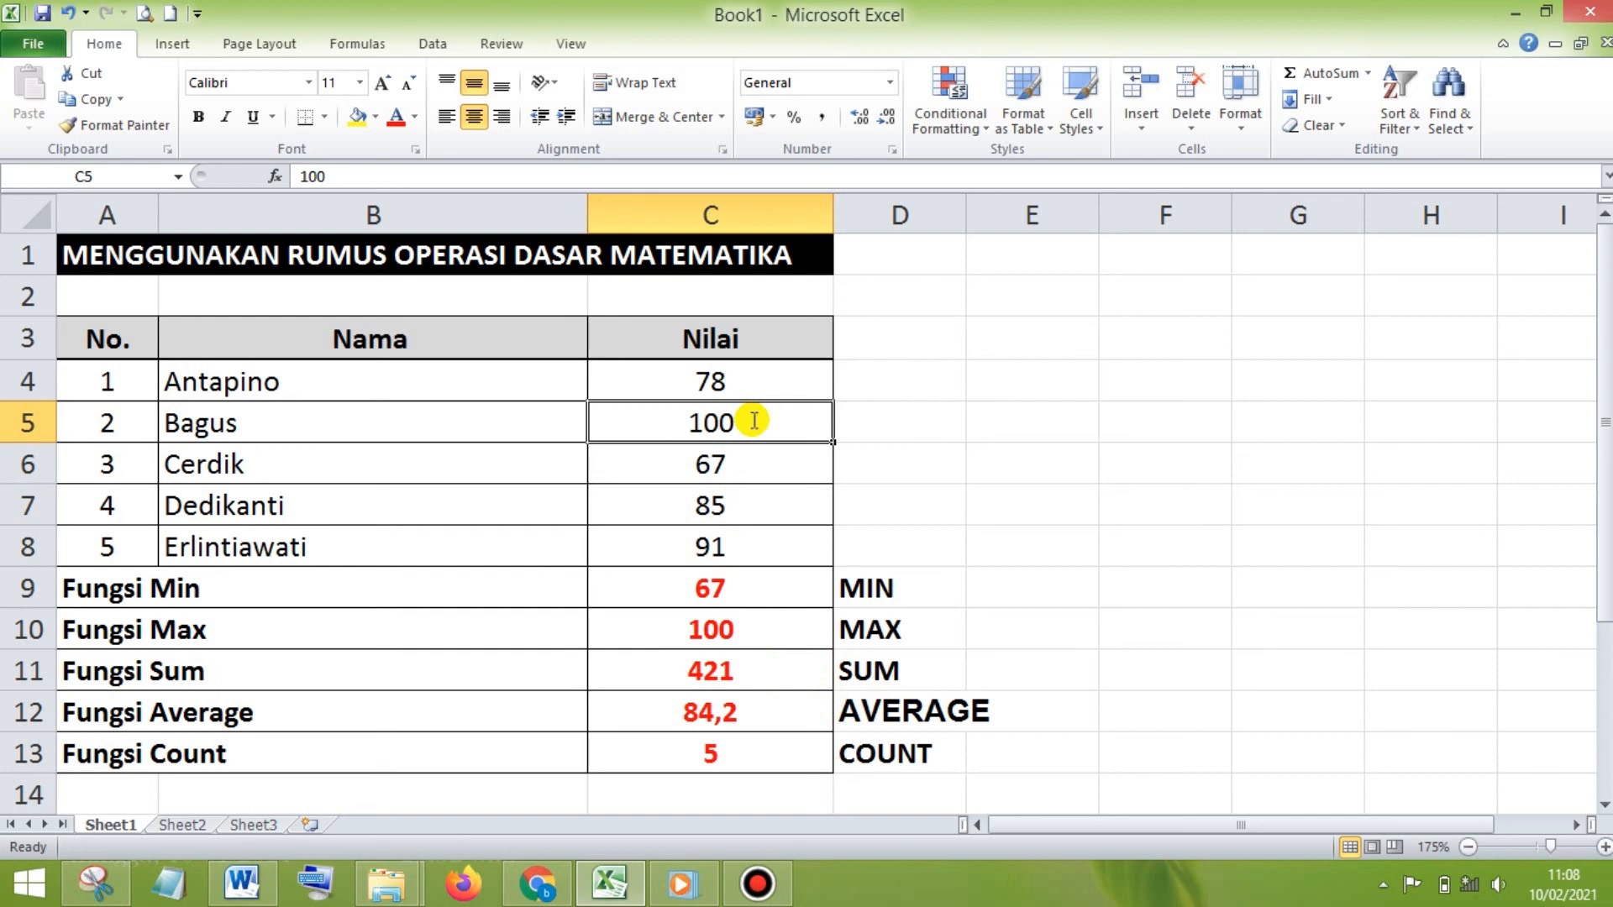
text(?)
key(Return)
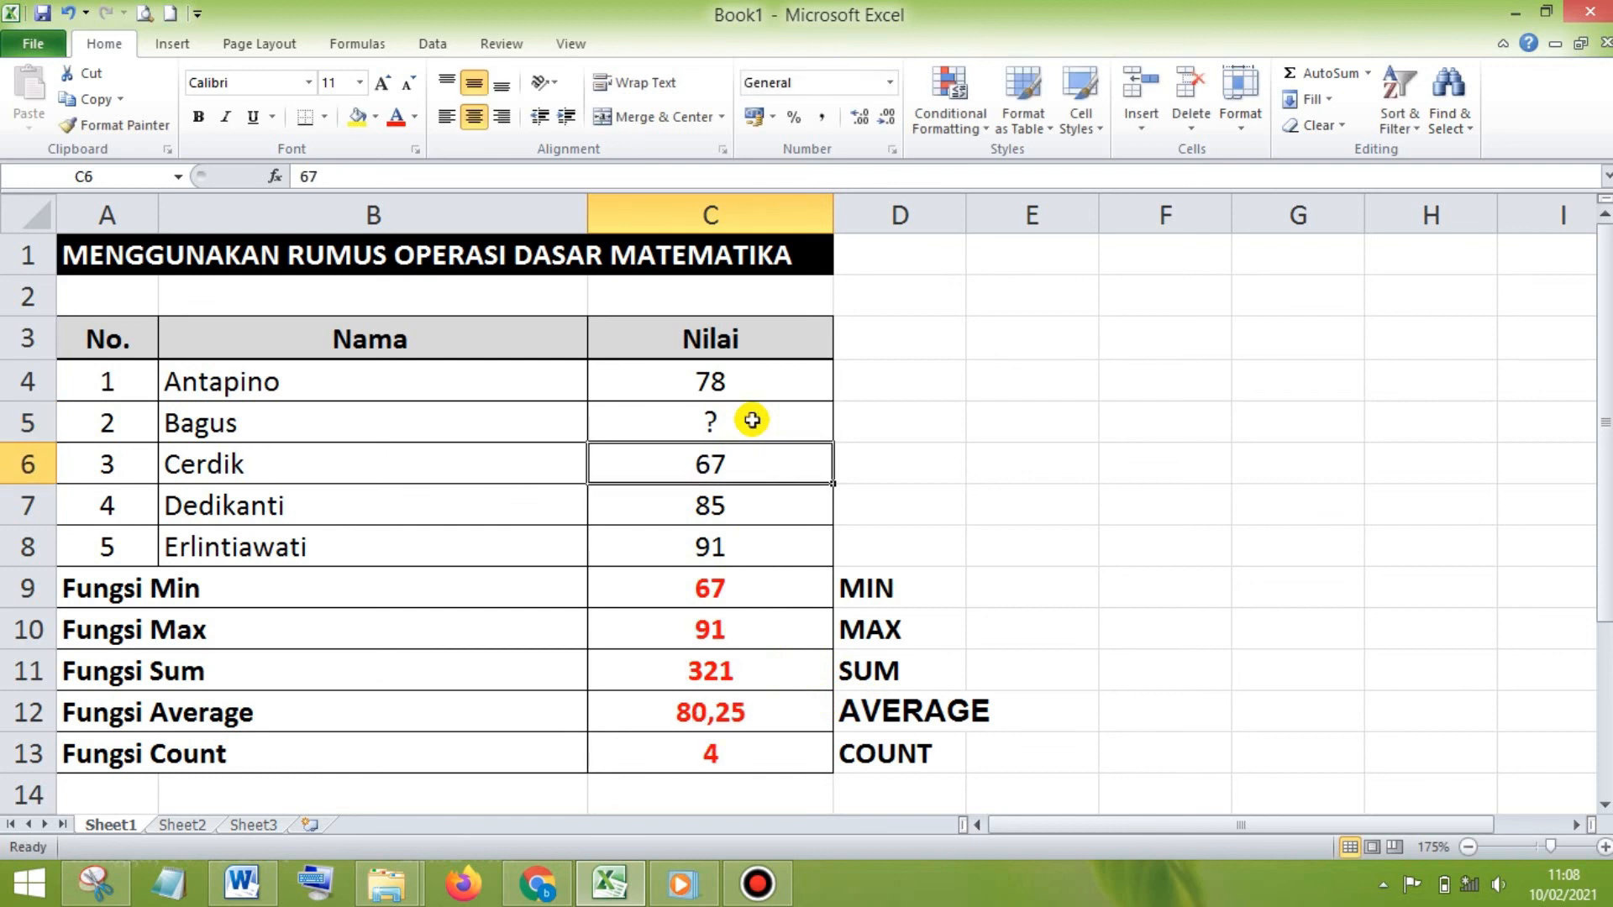